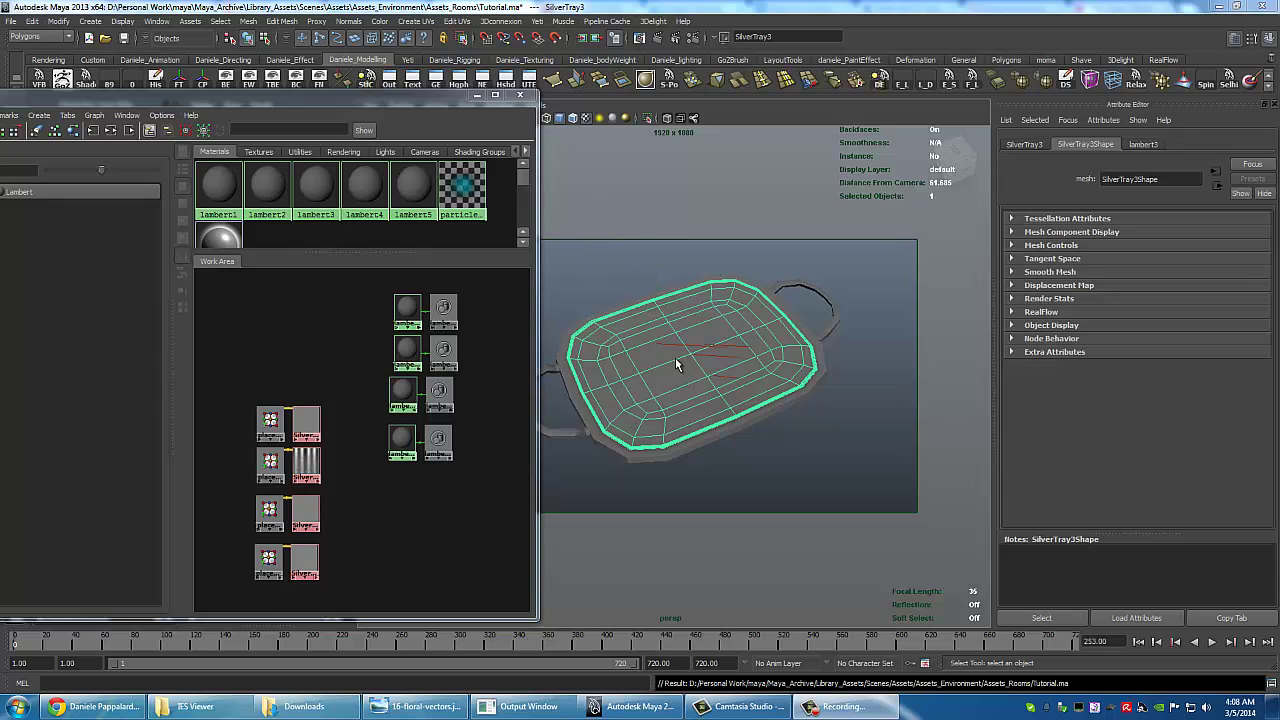
Position the four lambert materials and their shading groups as a column beside the file texture nodes in the Hypershade work area.
alt+drag(650, 362, 590, 245)
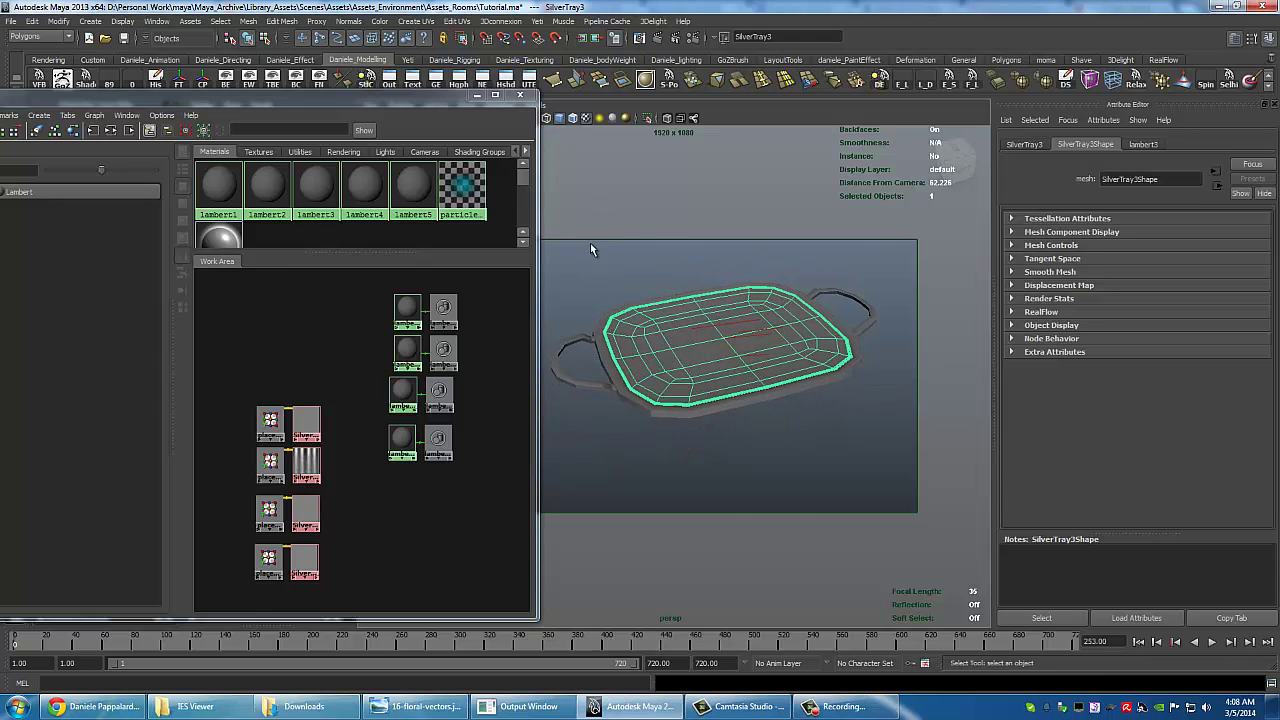
drag(424, 98, 384, 106)
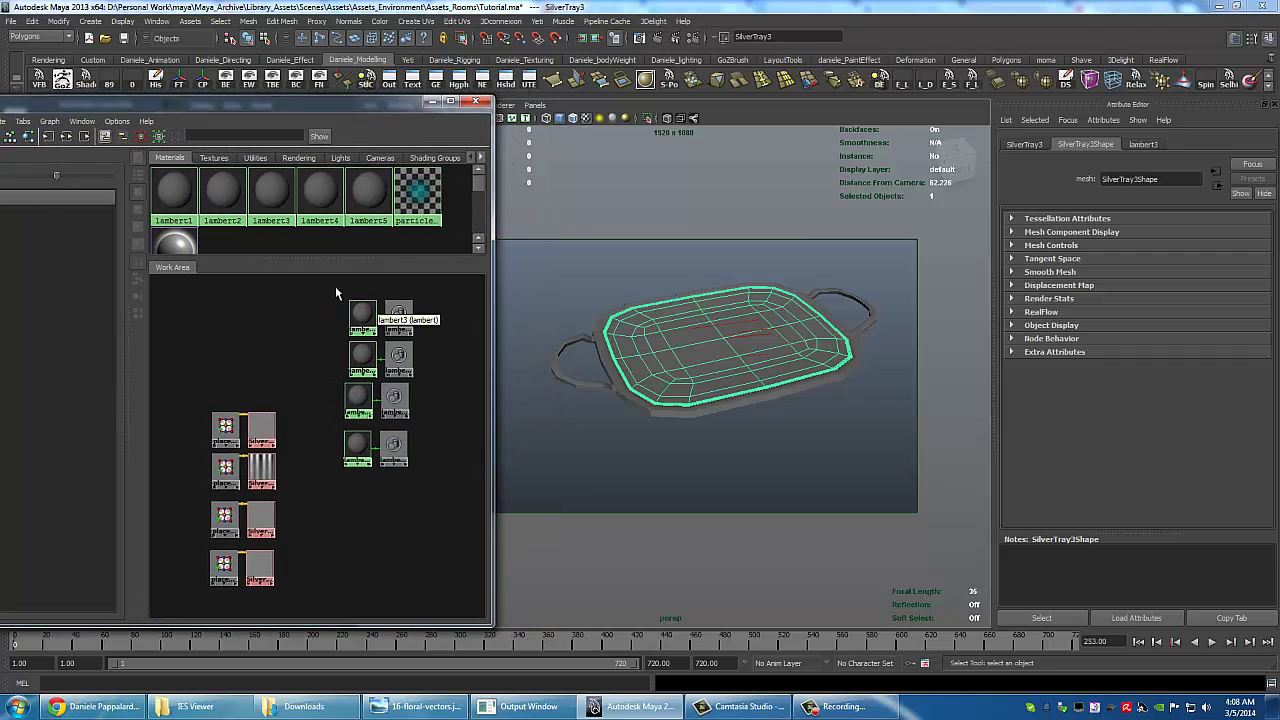
drag(314, 286, 440, 505)
drag(357, 450, 345, 572)
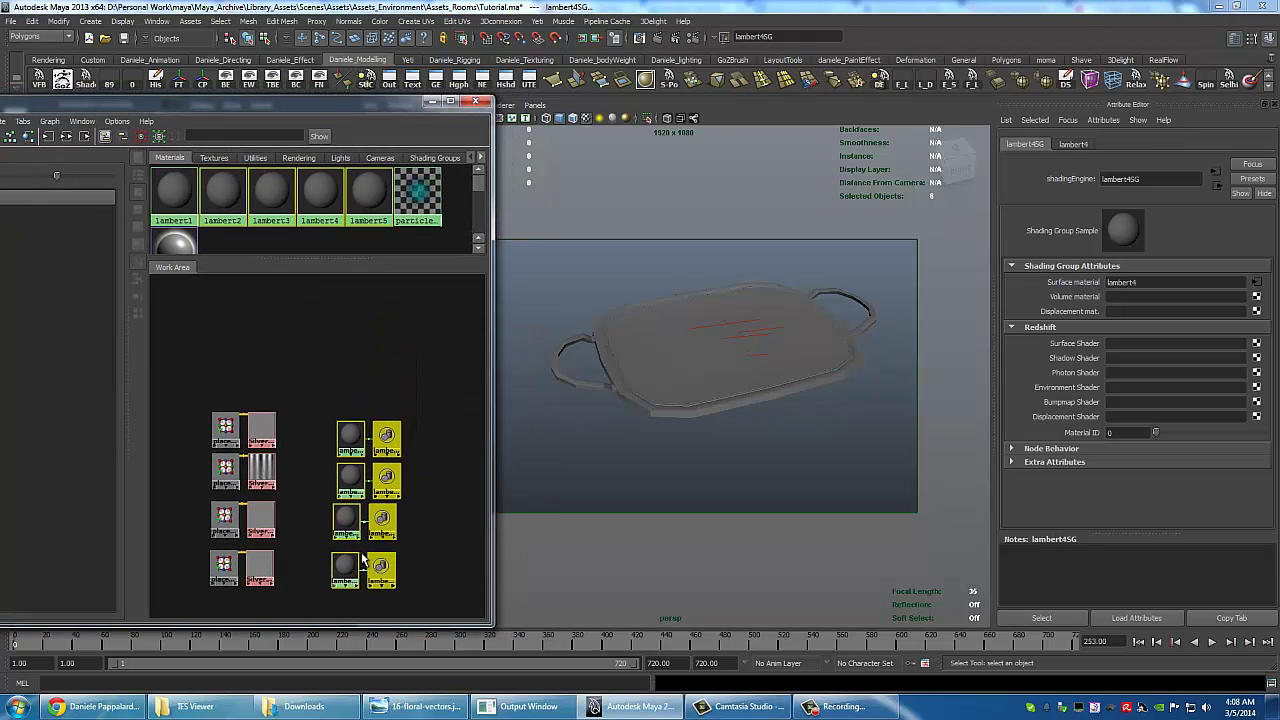
alt+drag(651, 371, 695, 404)
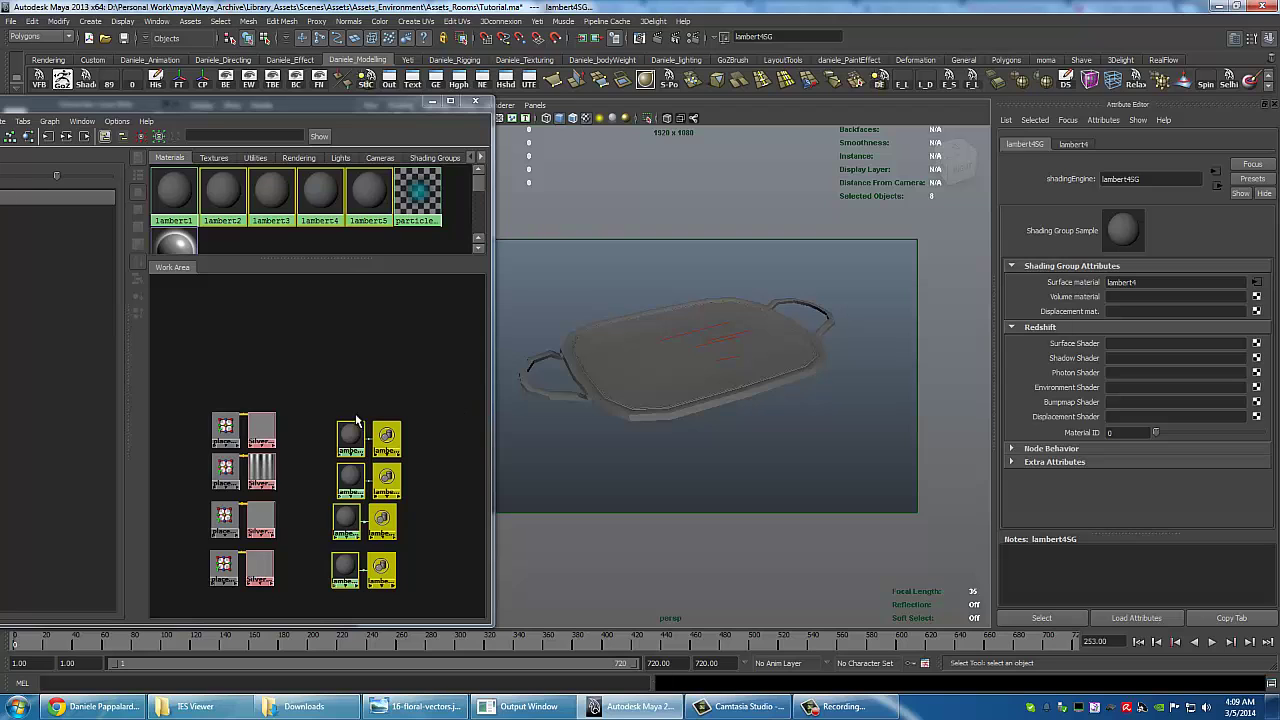
drag(296, 396, 435, 593)
drag(347, 568, 338, 529)
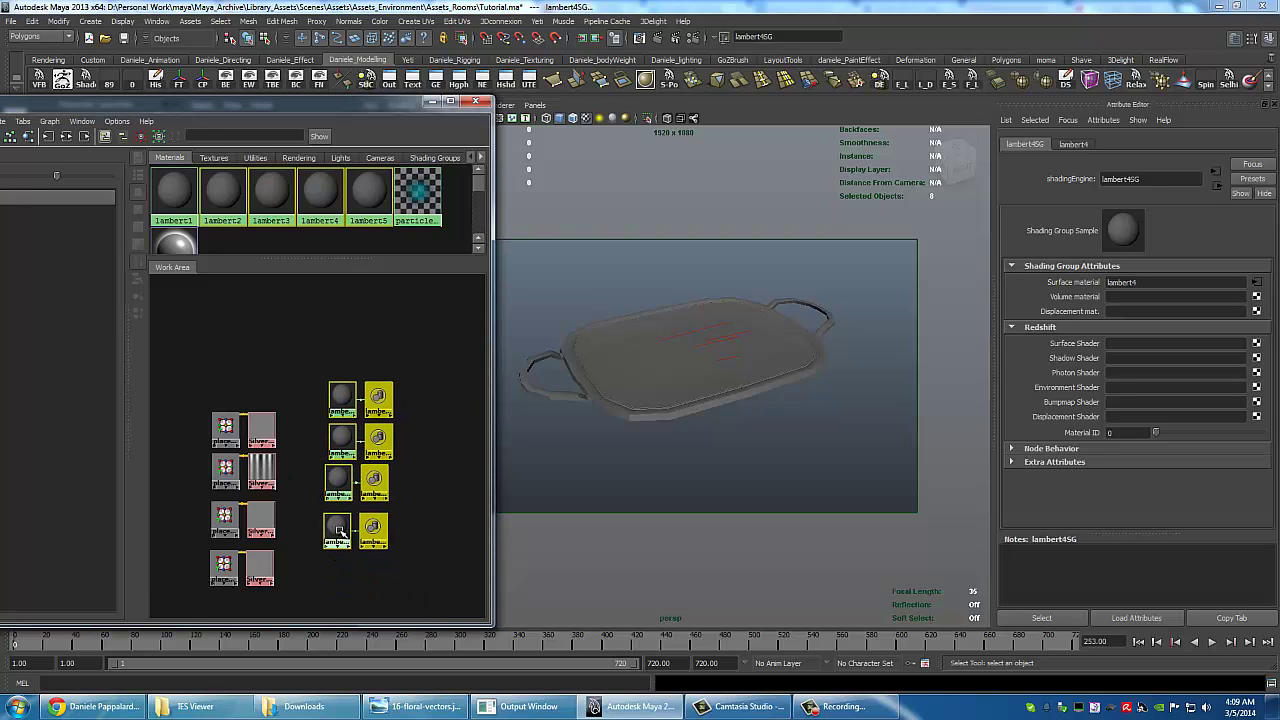
Move the four file texture nodes up in the work area and bring the lambert shading networks closer beside them.
drag(168, 392, 298, 605)
drag(258, 560, 259, 517)
alt+middle_drag(403, 389, 364, 361)
drag(263, 329, 372, 521)
drag(299, 504, 279, 490)
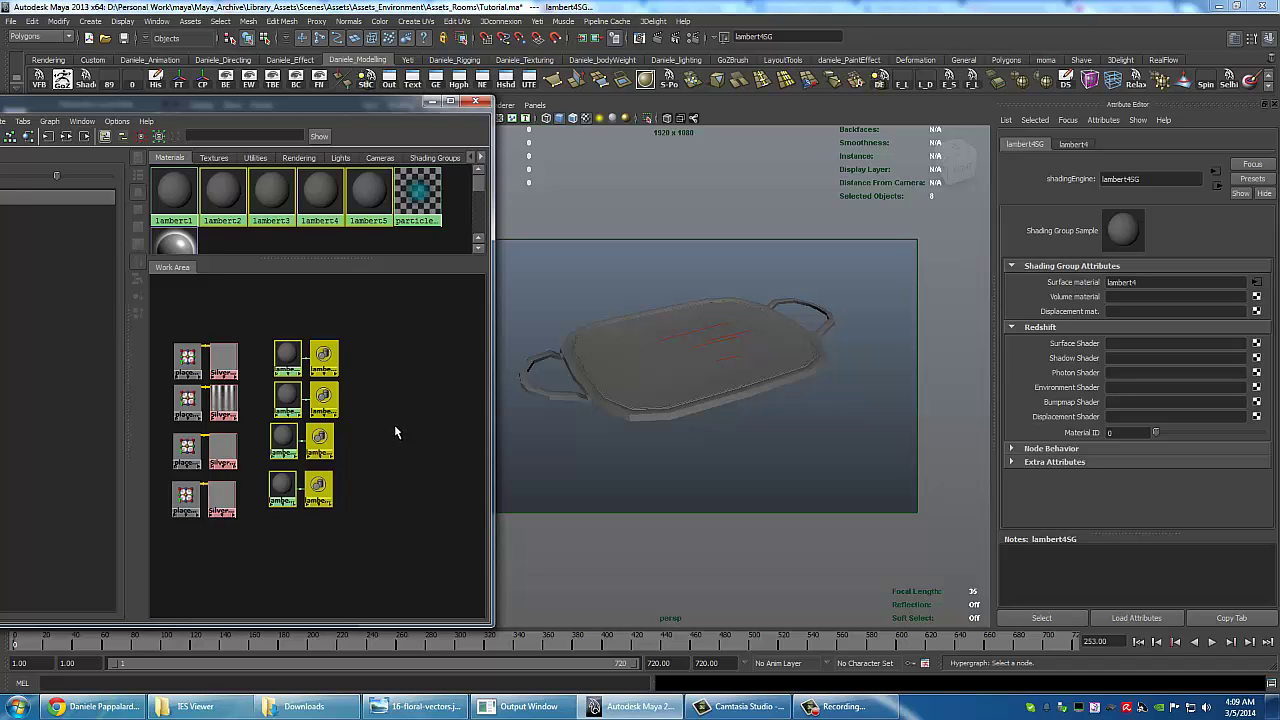
alt+middle_drag(379, 436, 391, 411)
Bring up the UV Texture Editor alongside a narrowed Hypershade and show the UV layout of all the tray's parts.
click(606, 398)
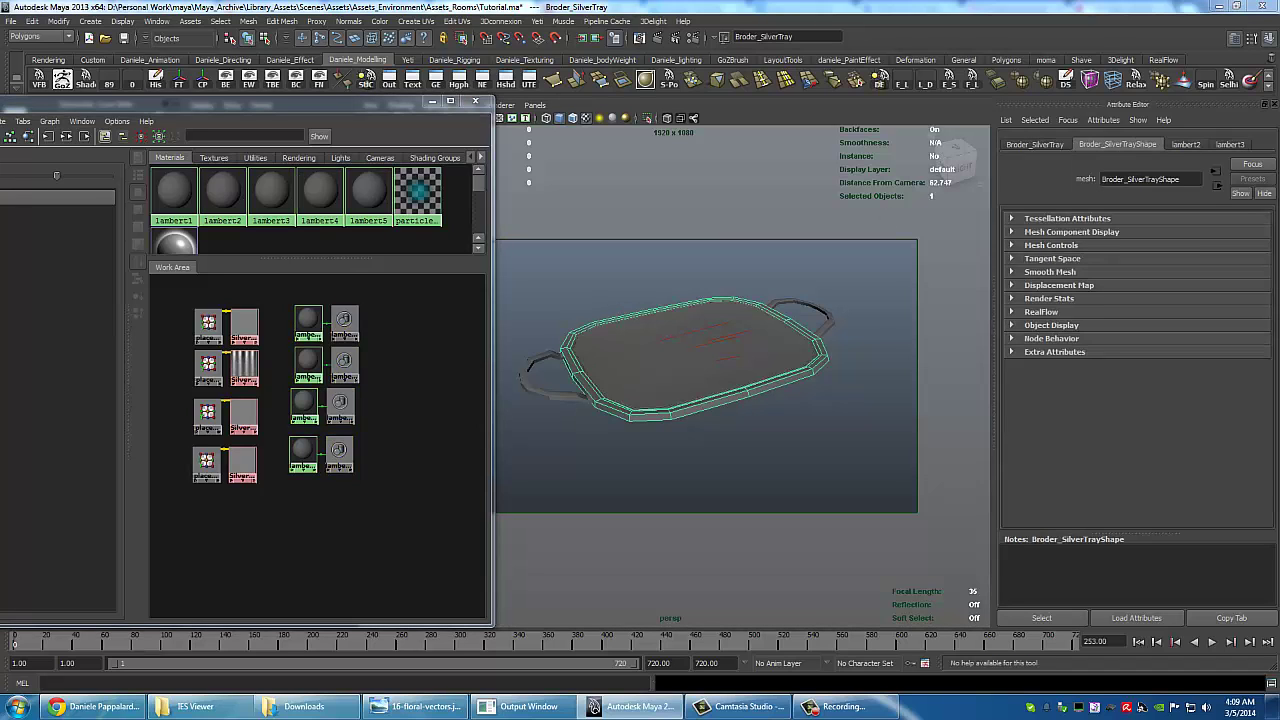
drag(1279, 30, 803, 43)
key(super+Right)
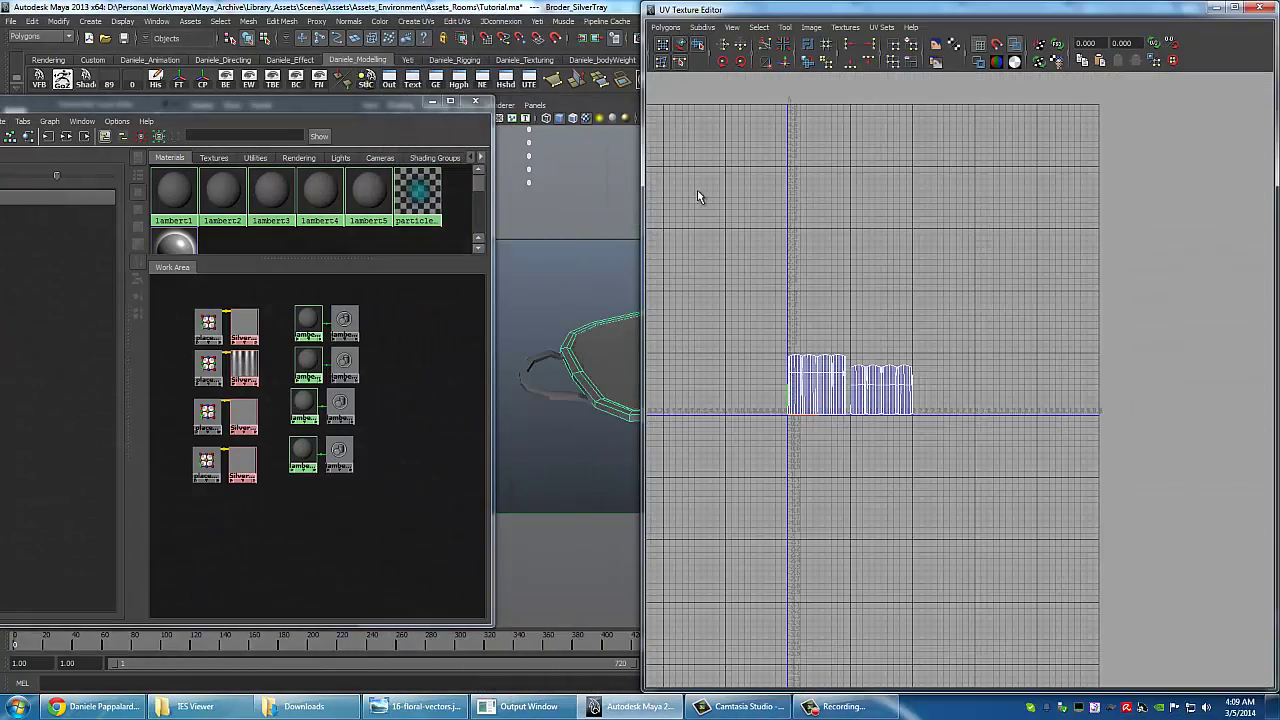
alt+middle_drag(598, 362, 520, 368)
drag(492, 357, 380, 363)
drag(420, 290, 626, 463)
alt+middle_drag(484, 440, 426, 475)
alt+drag(575, 377, 780, 383)
alt+drag(530, 400, 586, 414)
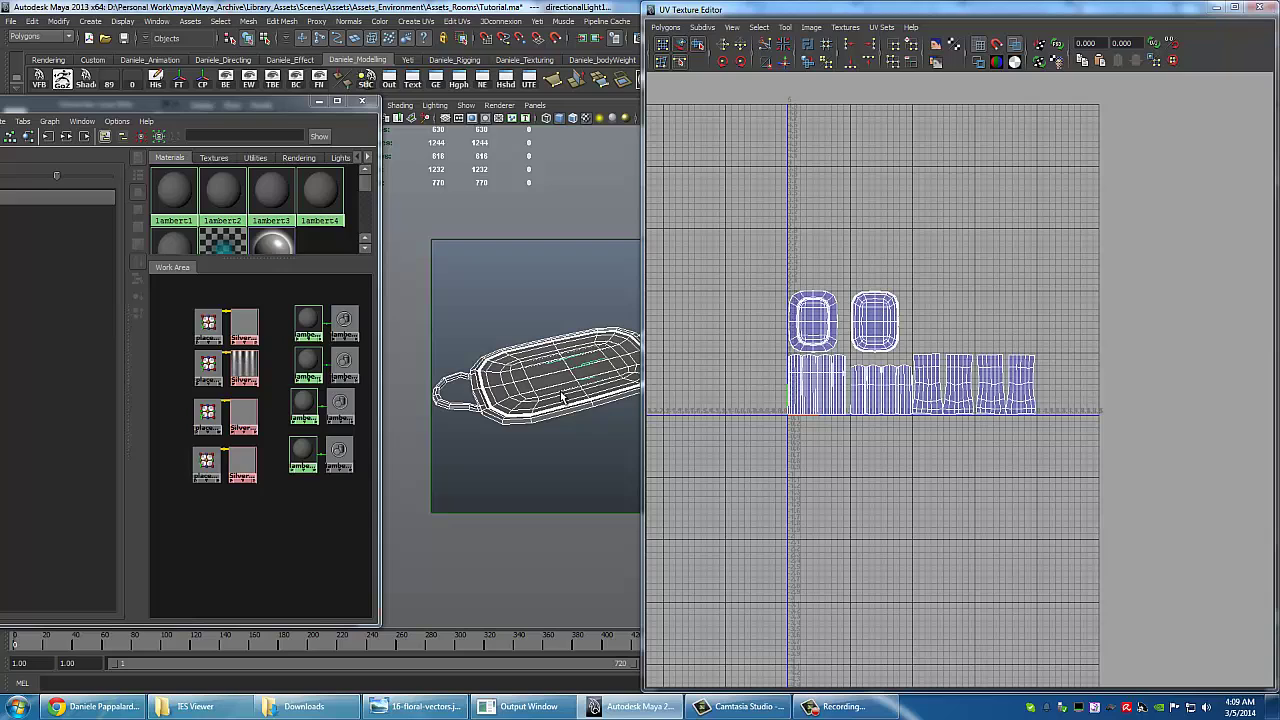
Assign lambert2 to the tray border's faces whose UVs lie in the first UV tile.
click(317, 489)
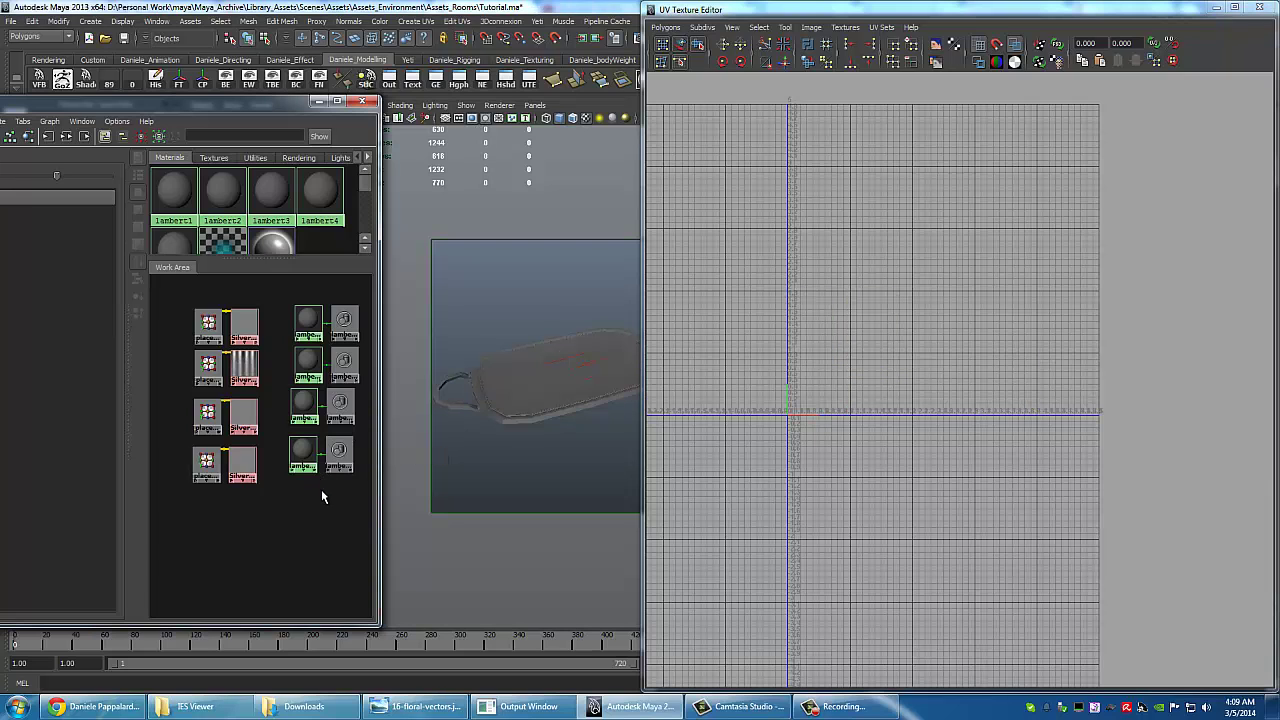
click(321, 459)
click(565, 401)
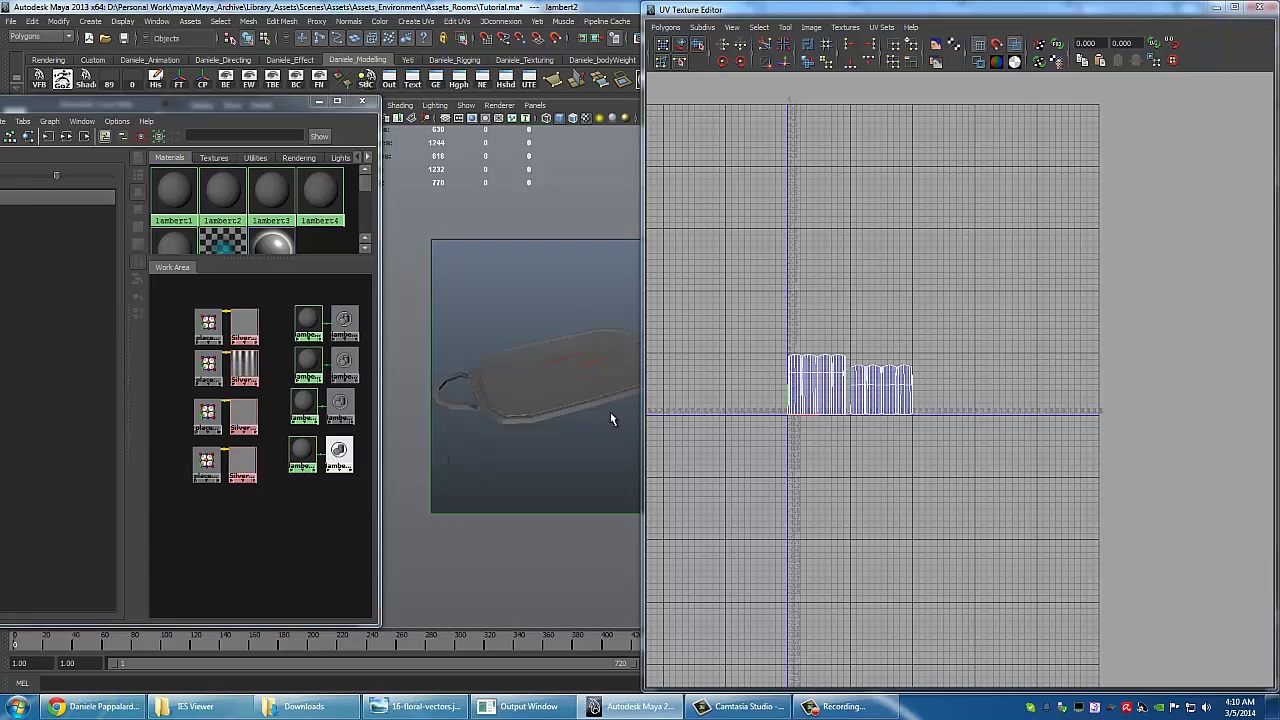
right_drag(775, 330, 822, 330)
drag(764, 323, 851, 434)
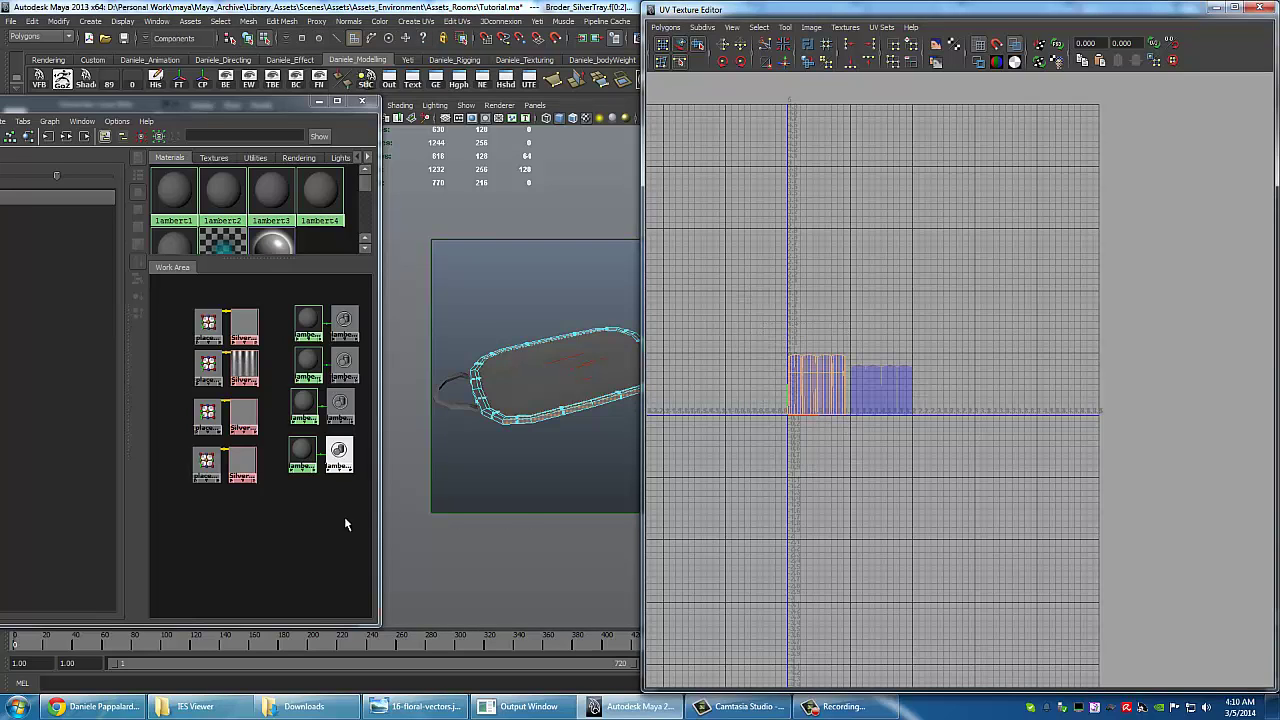
right_drag(302, 449, 303, 421)
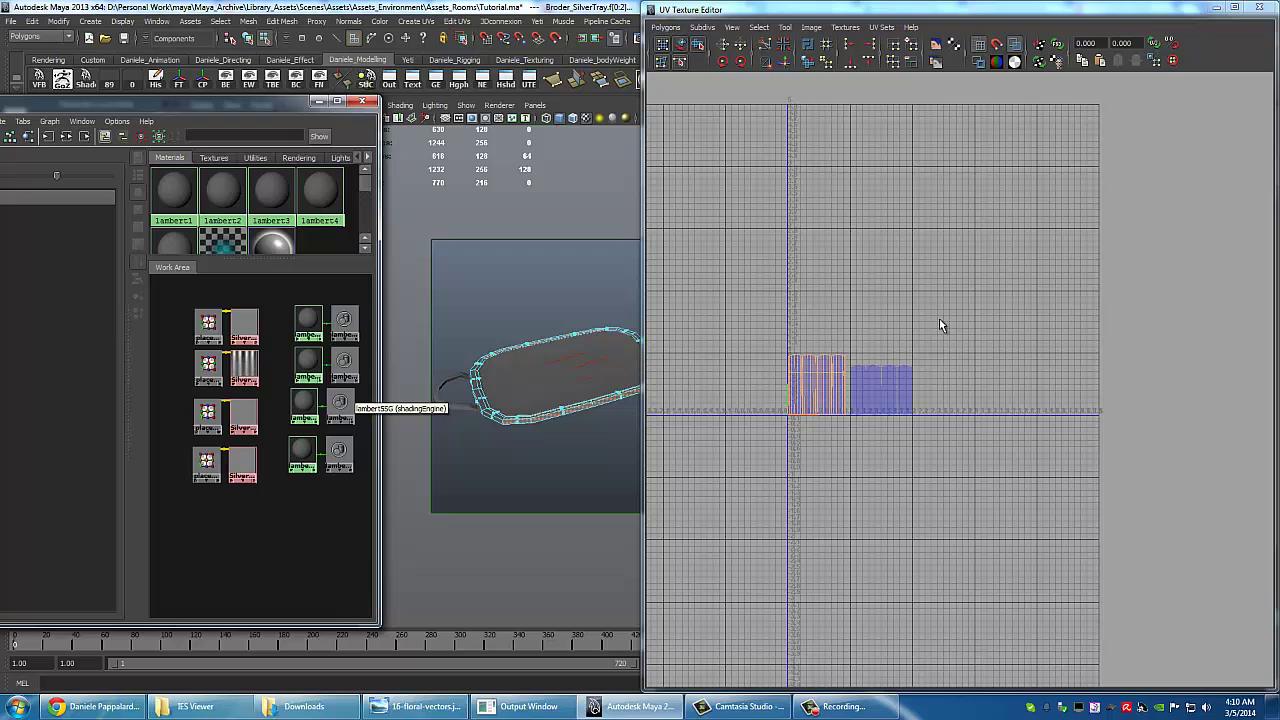
Assign lambert5 to the tray border's faces whose UVs lie in the second UV tile.
right_drag(858, 368, 850, 360)
drag(850, 355, 941, 425)
right_drag(303, 402, 306, 378)
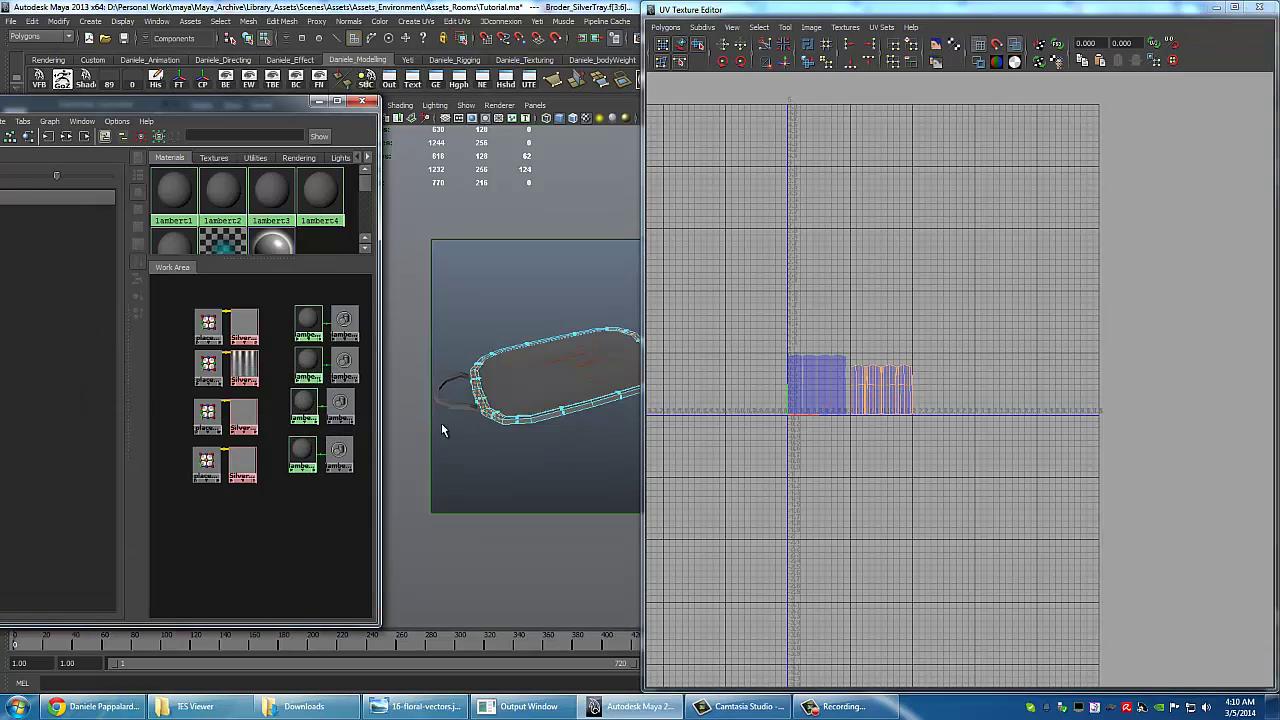
Assign lambert4 to the handle faces whose UVs lie in the third UV tile.
click(450, 406)
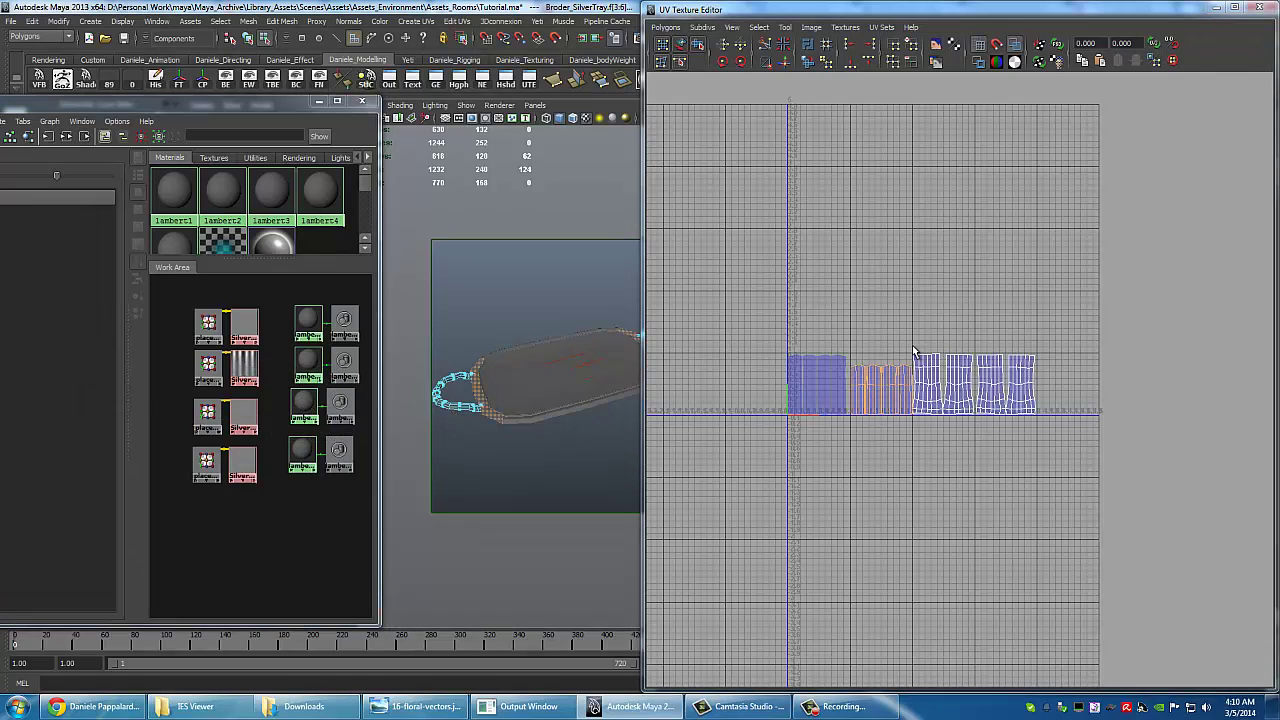
drag(913, 346, 948, 419)
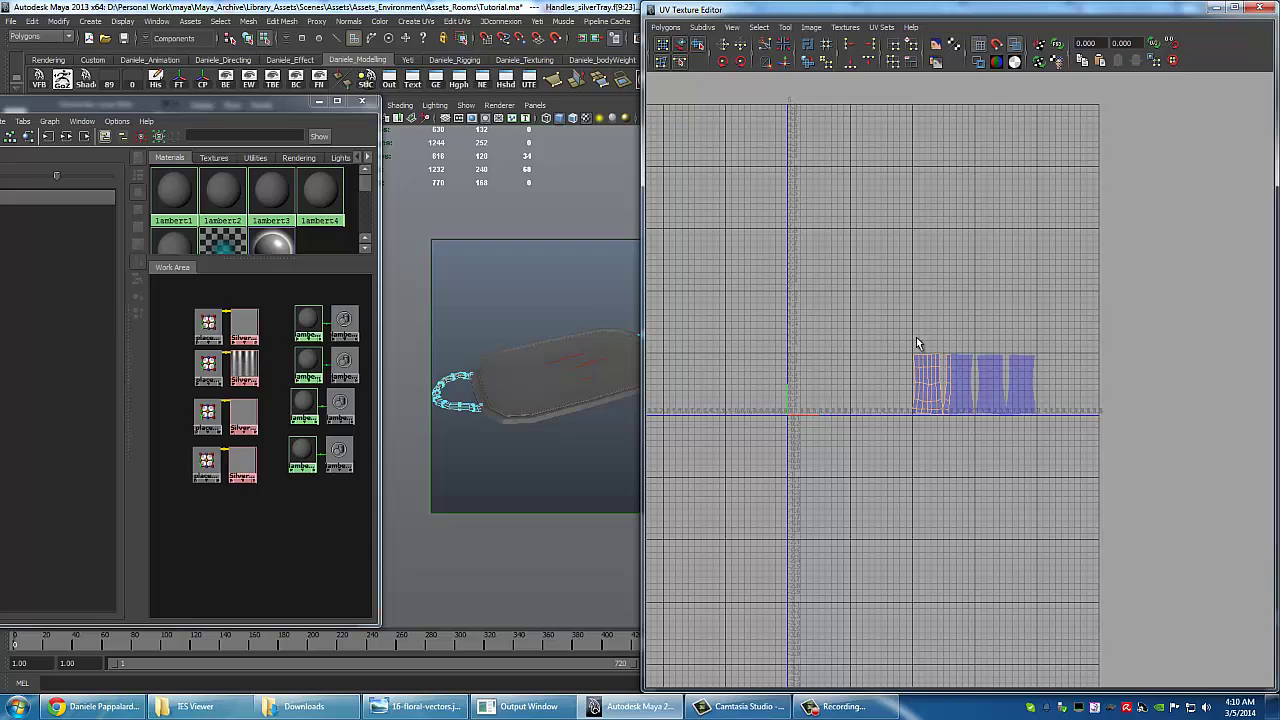
drag(917, 343, 971, 427)
right_click(308, 362)
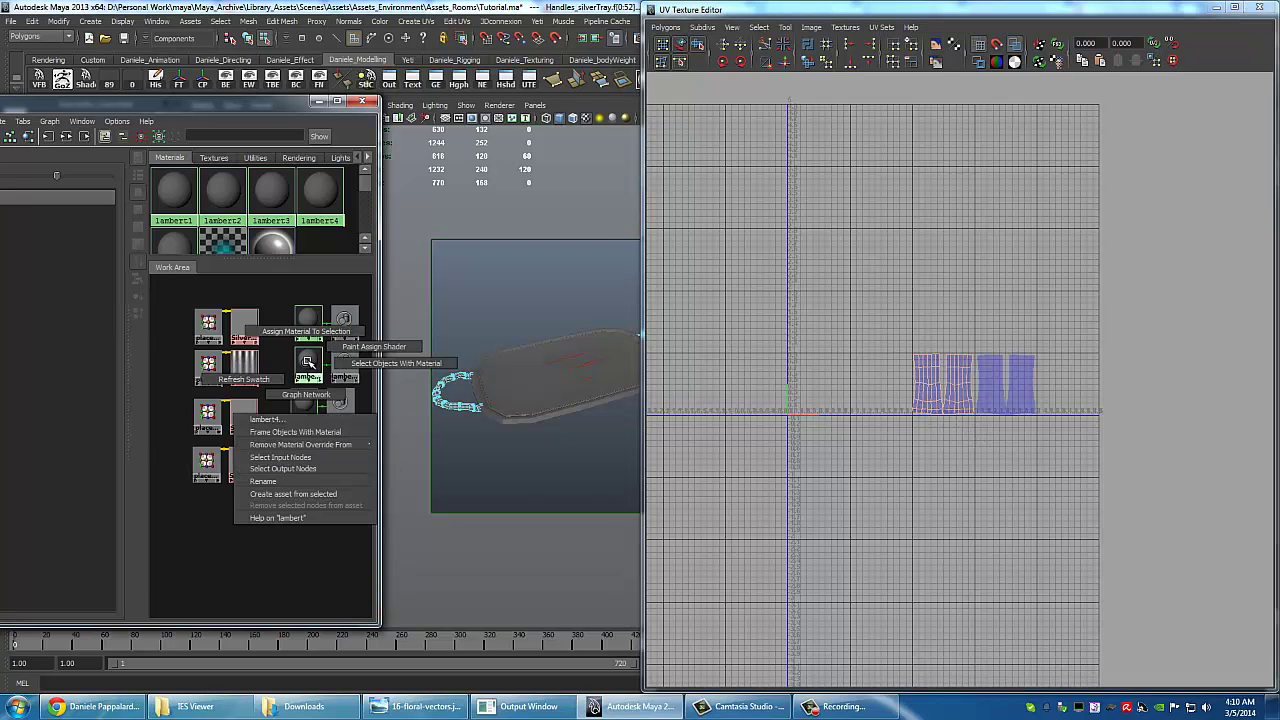
click(306, 331)
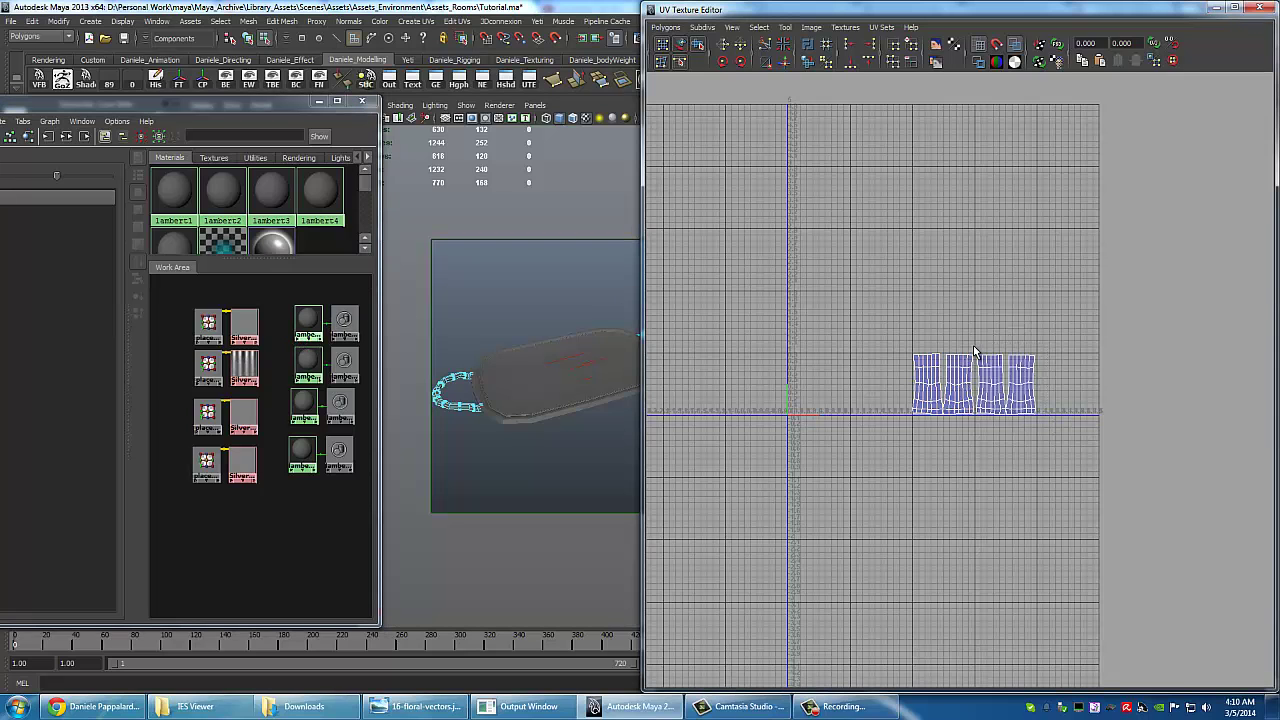
Assign lambert3 to the handle faces whose UVs lie in the fourth UV tile, and return to object selection.
click(1020, 410)
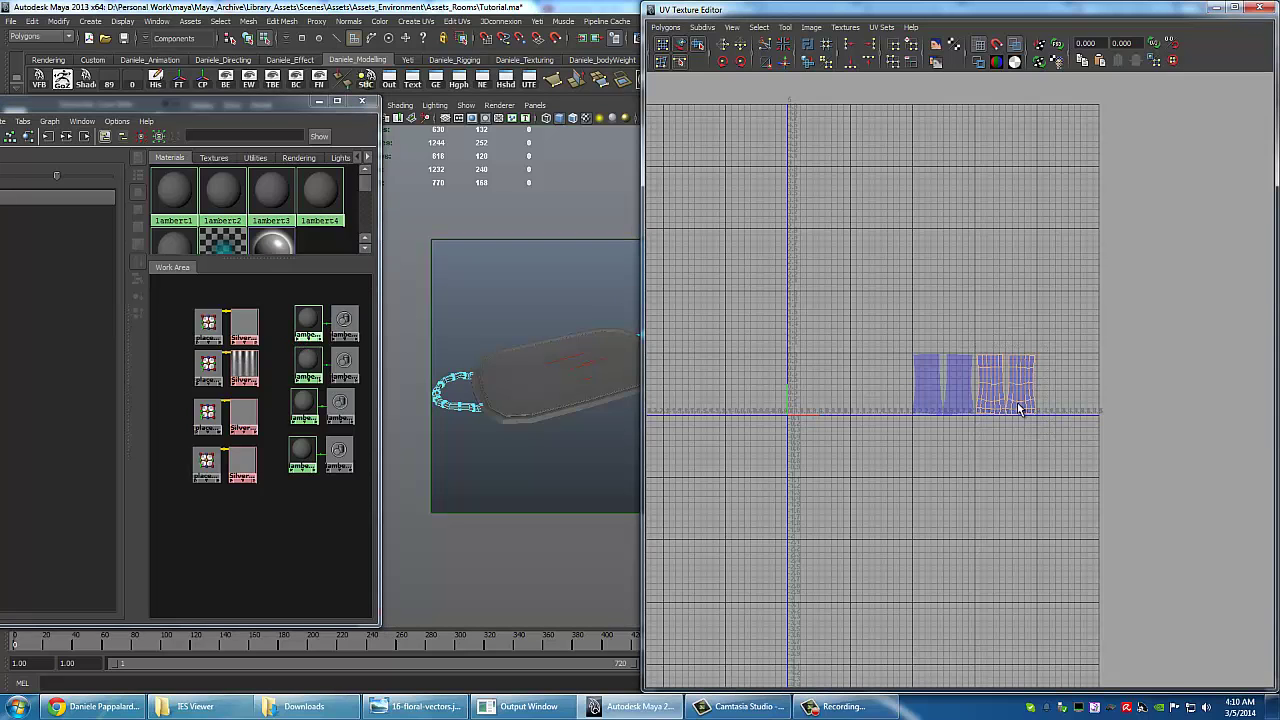
right_click(308, 320)
click(306, 304)
click(480, 411)
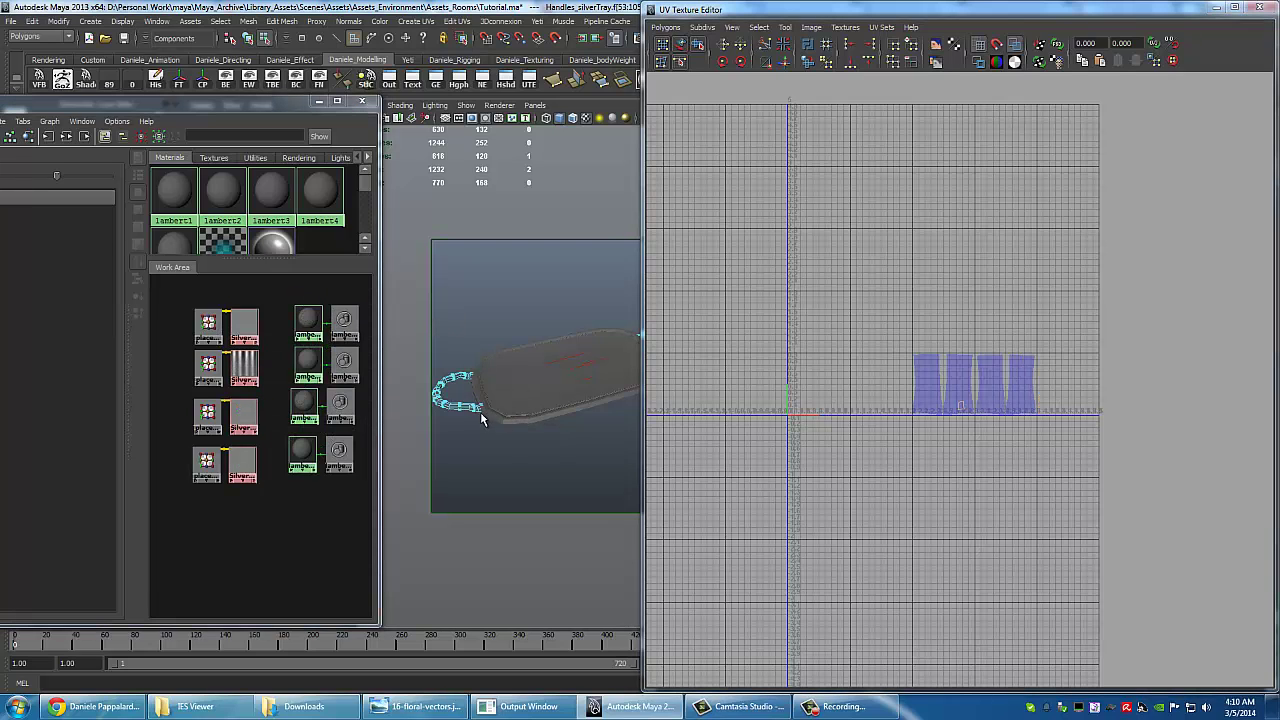
key(F8)
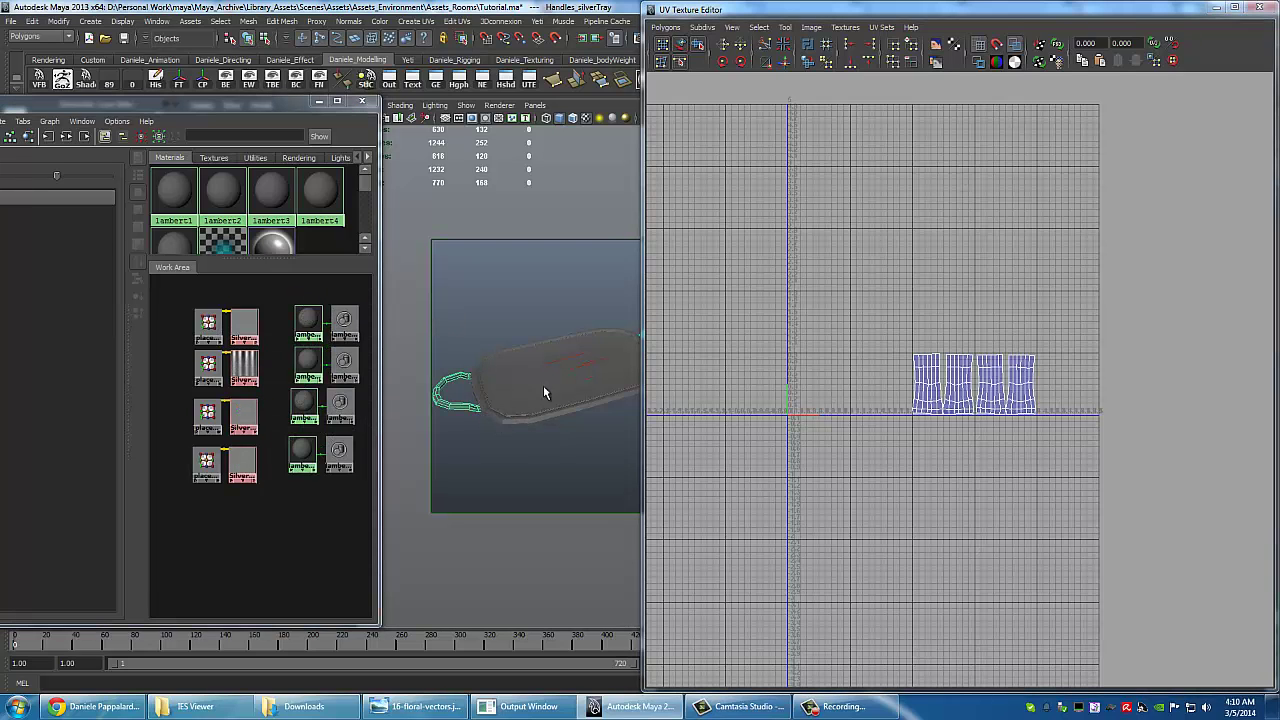
Move the UV Texture Editor out of the way, show the border's lambert2 attributes and select the faces using lambert2.
click(543, 387)
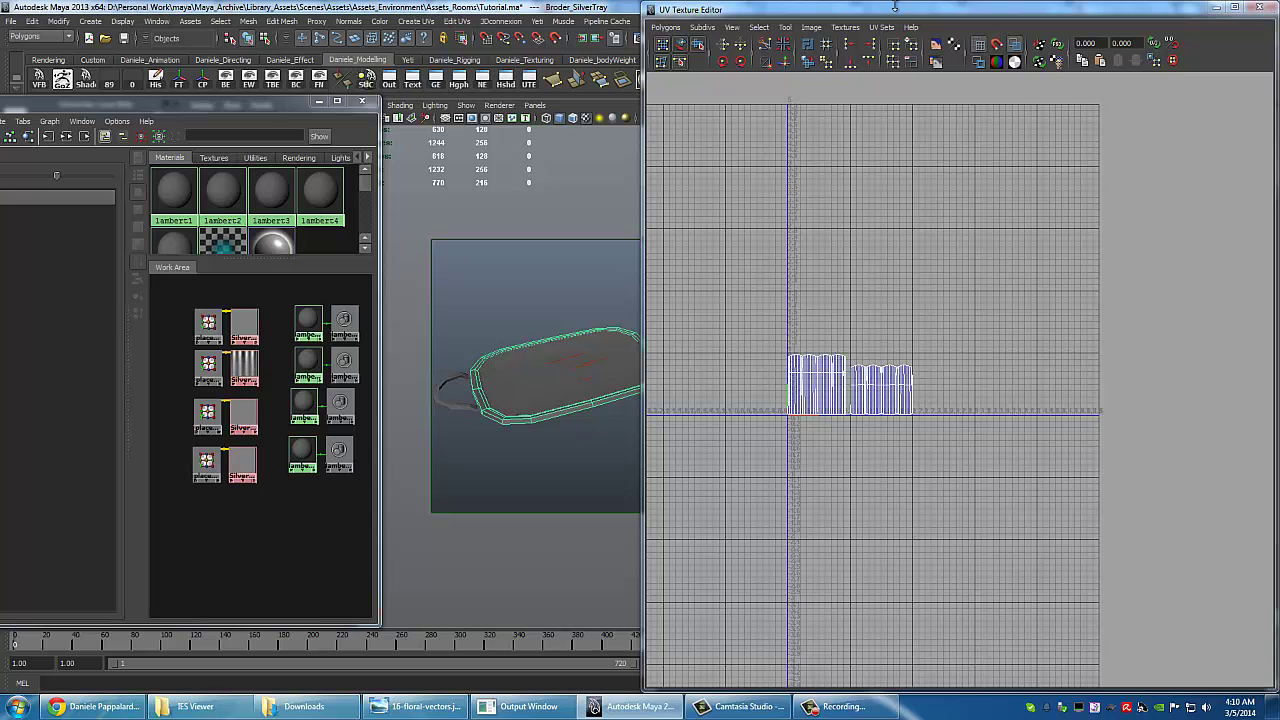
drag(856, 17, 1279, 74)
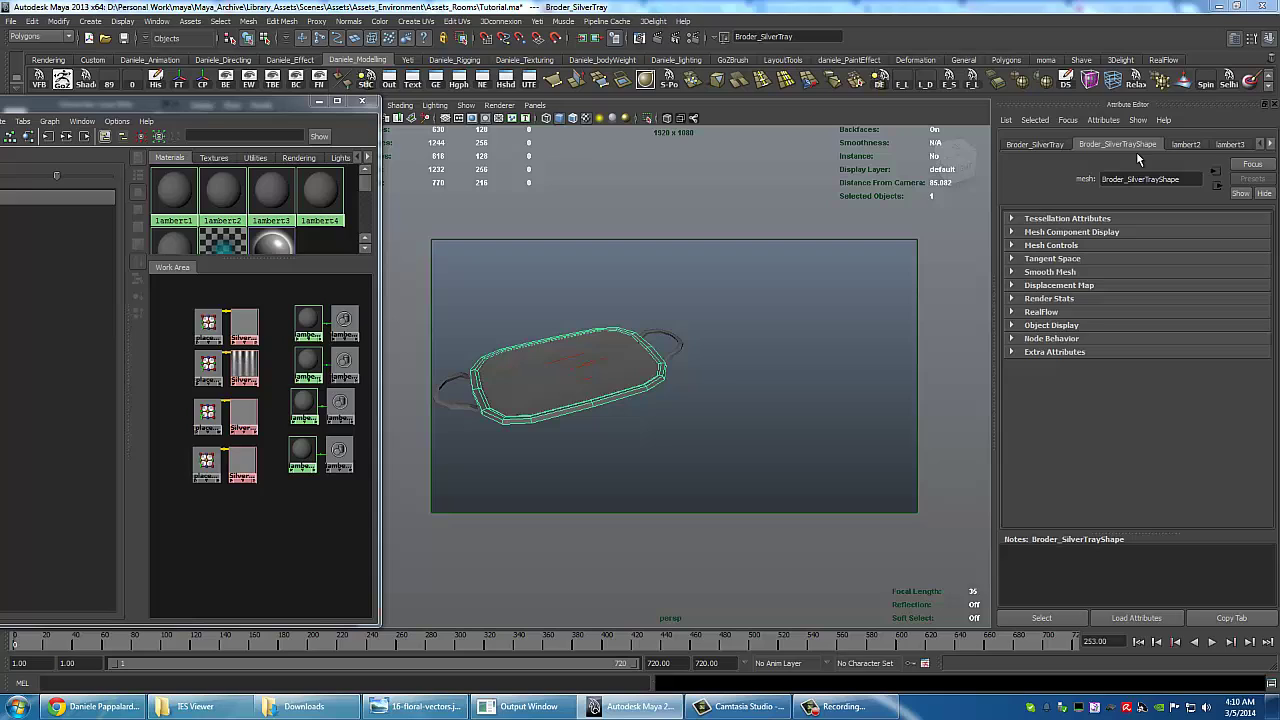
click(1186, 144)
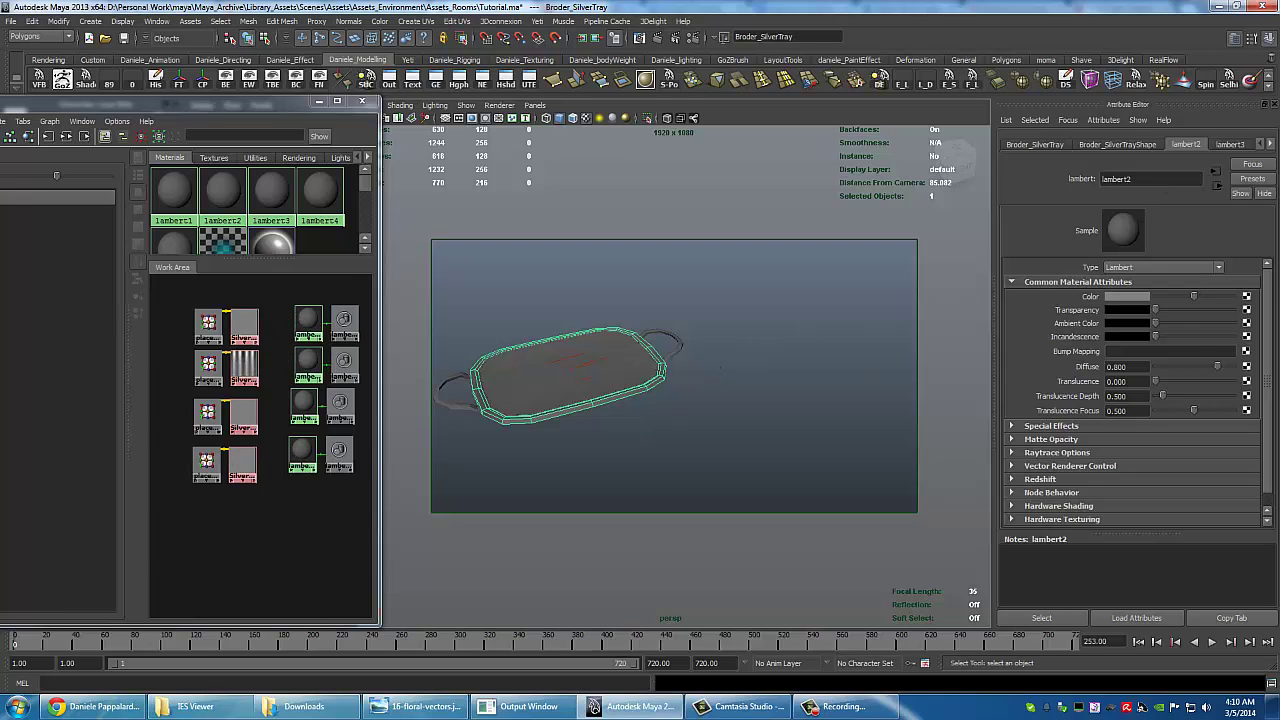
right_drag(304, 455, 345, 454)
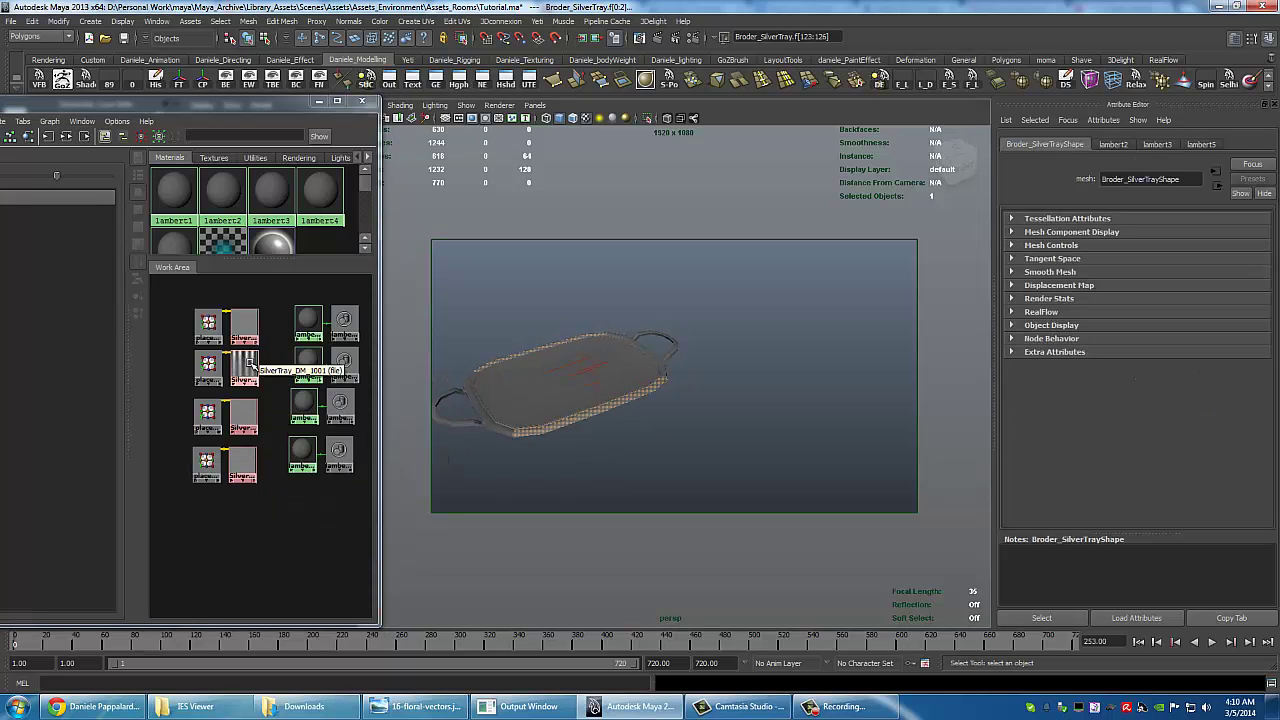
Connect the SilverTray_DM_1001 texture to lambert2SG's Redshift Displacement Shader, placing the texture and displacement nodes below the other networks.
click(208, 366)
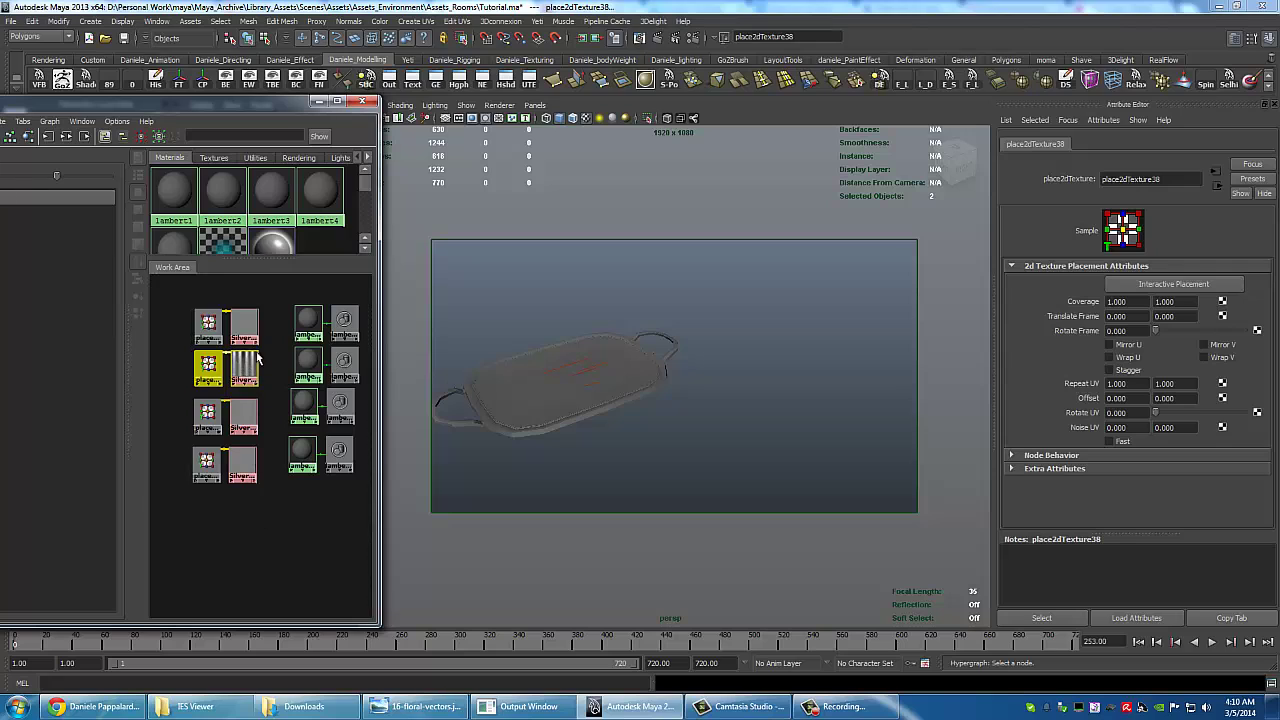
drag(258, 358, 270, 478)
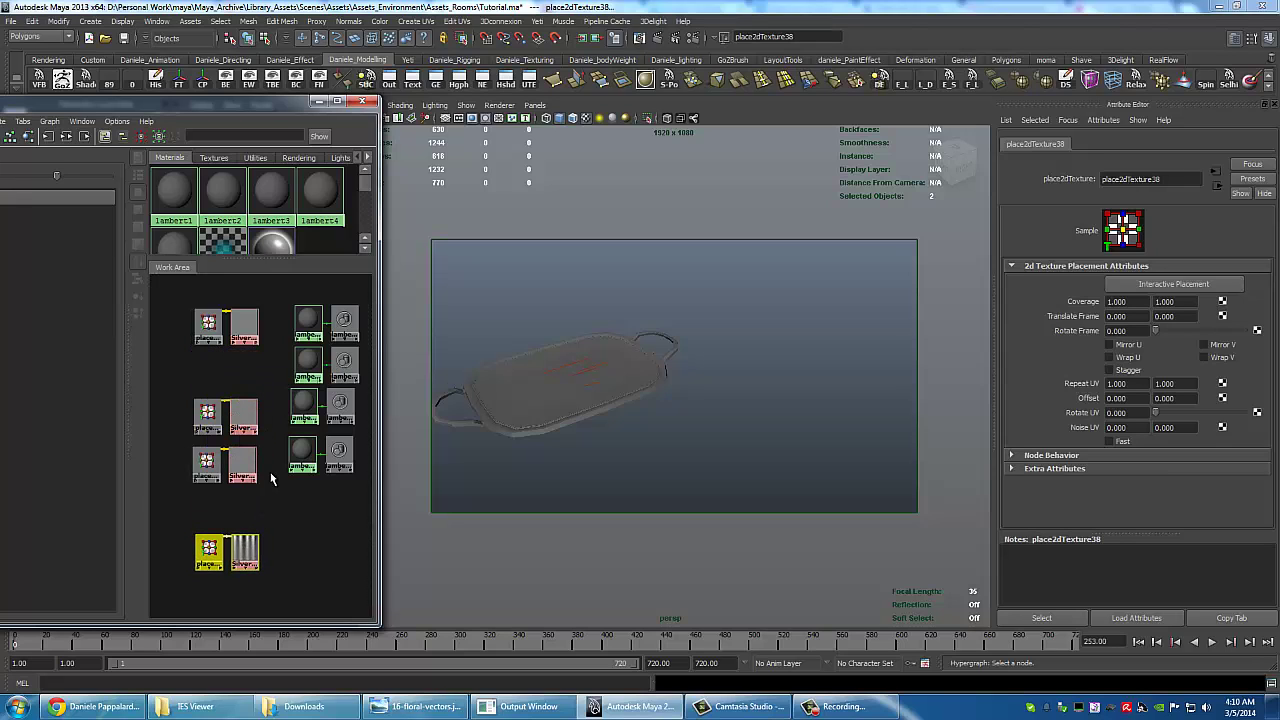
click(340, 450)
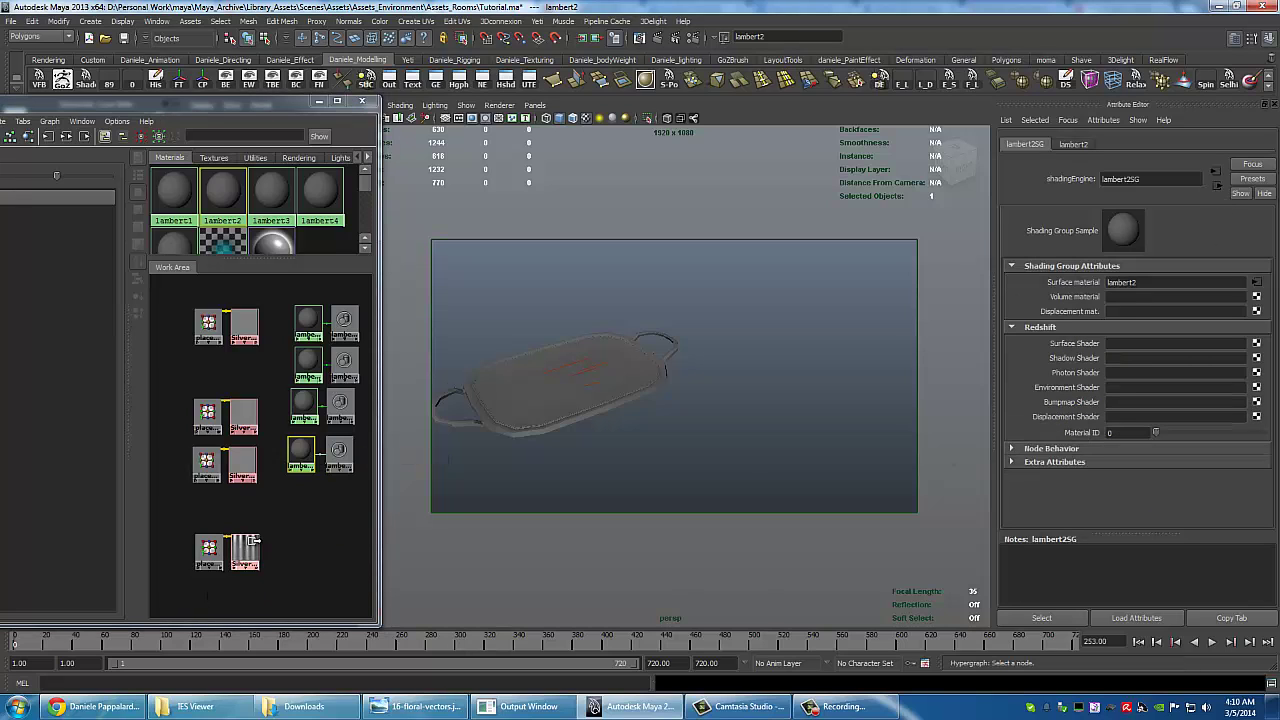
middle_drag(250, 552, 1089, 423)
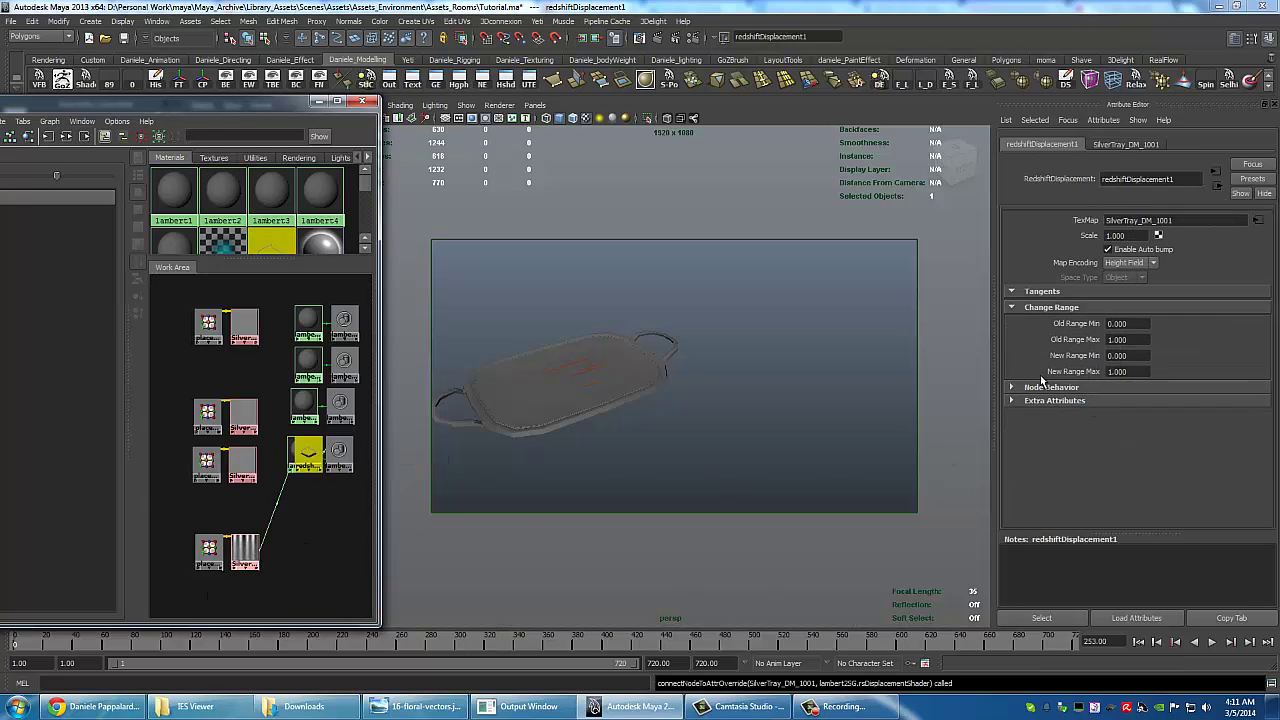
drag(305, 452, 303, 537)
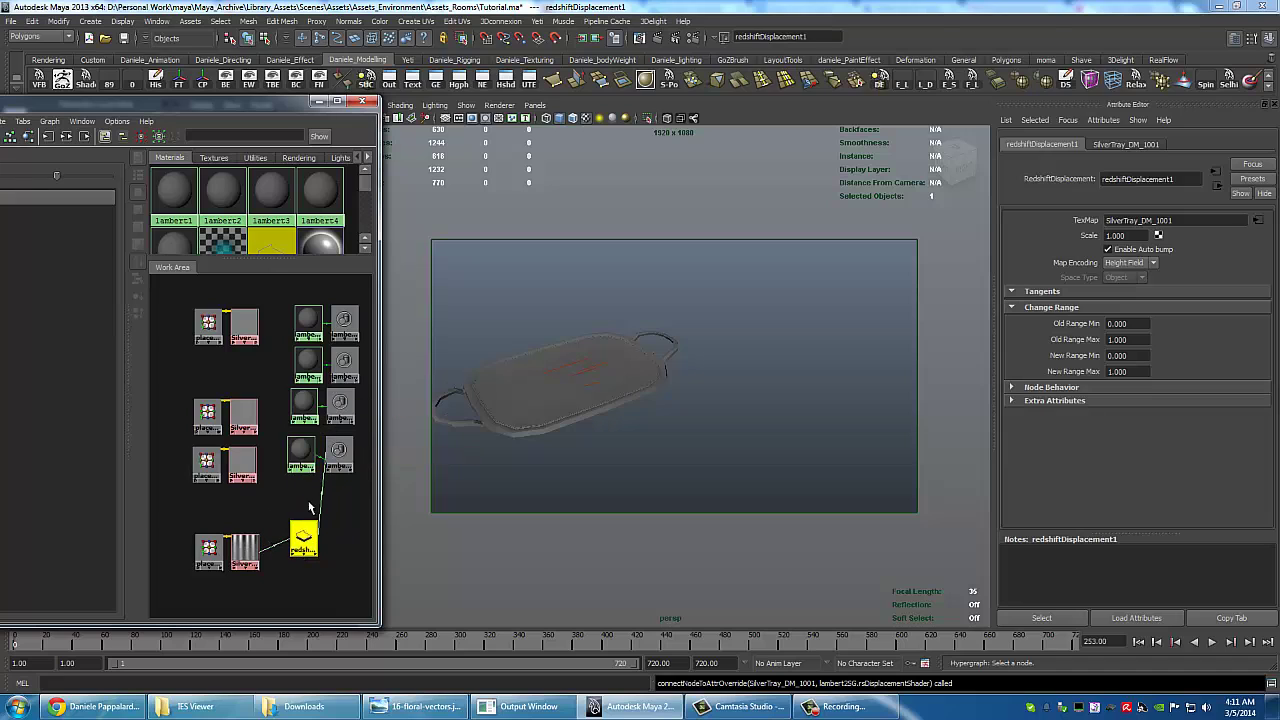
Check which faces use lambert5 and connect SilverTray_DM_1002 to lambert5SG's Redshift Displacement Shader, placing the displacement node beside its shading group.
click(303, 407)
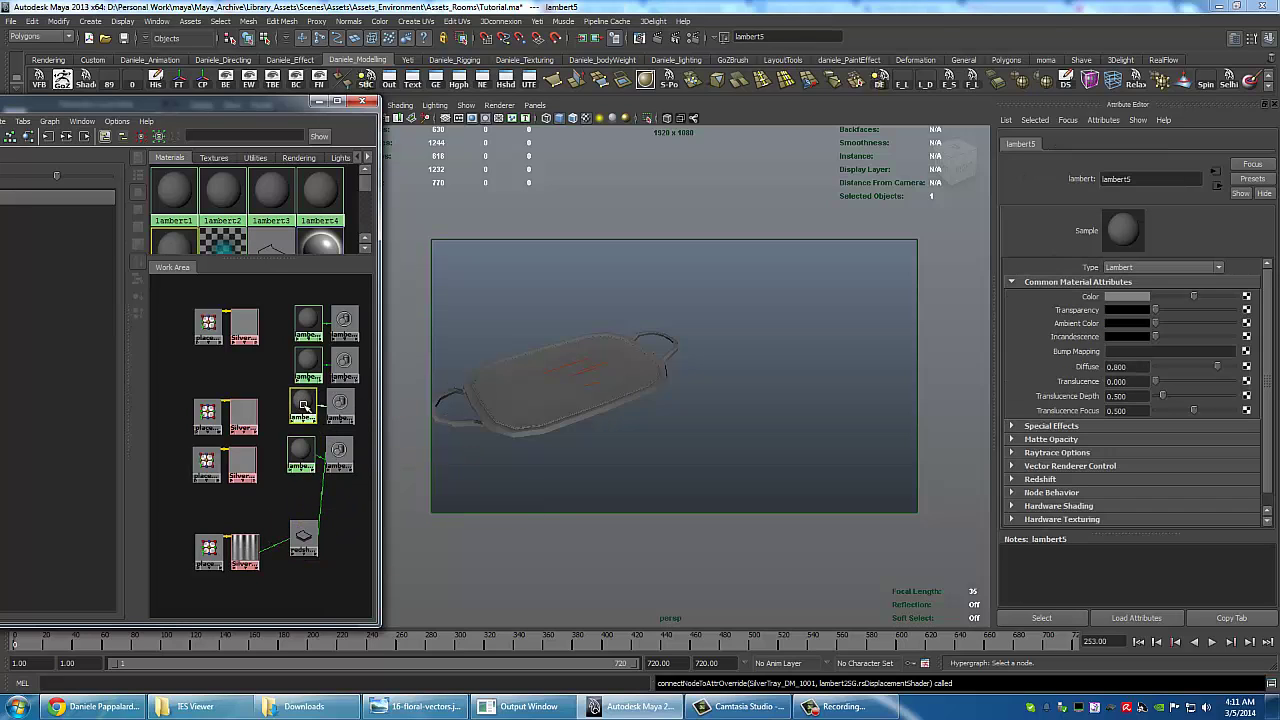
right_drag(299, 402, 337, 402)
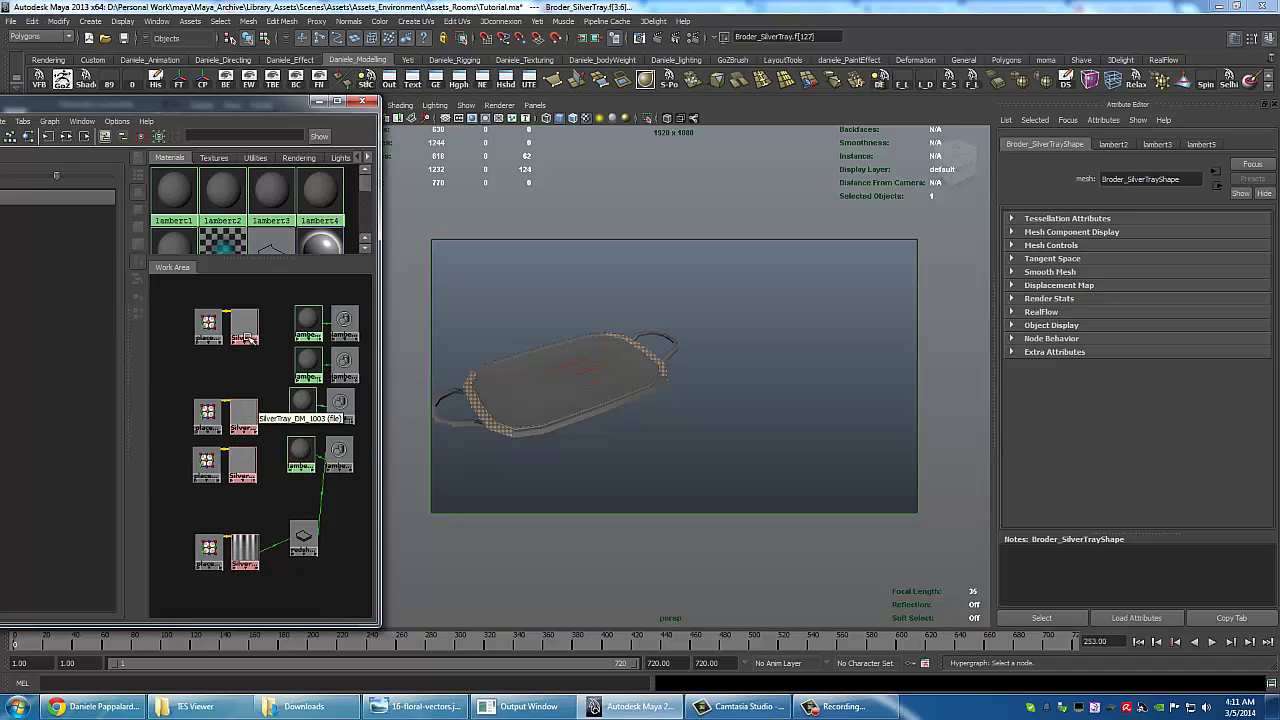
click(304, 404)
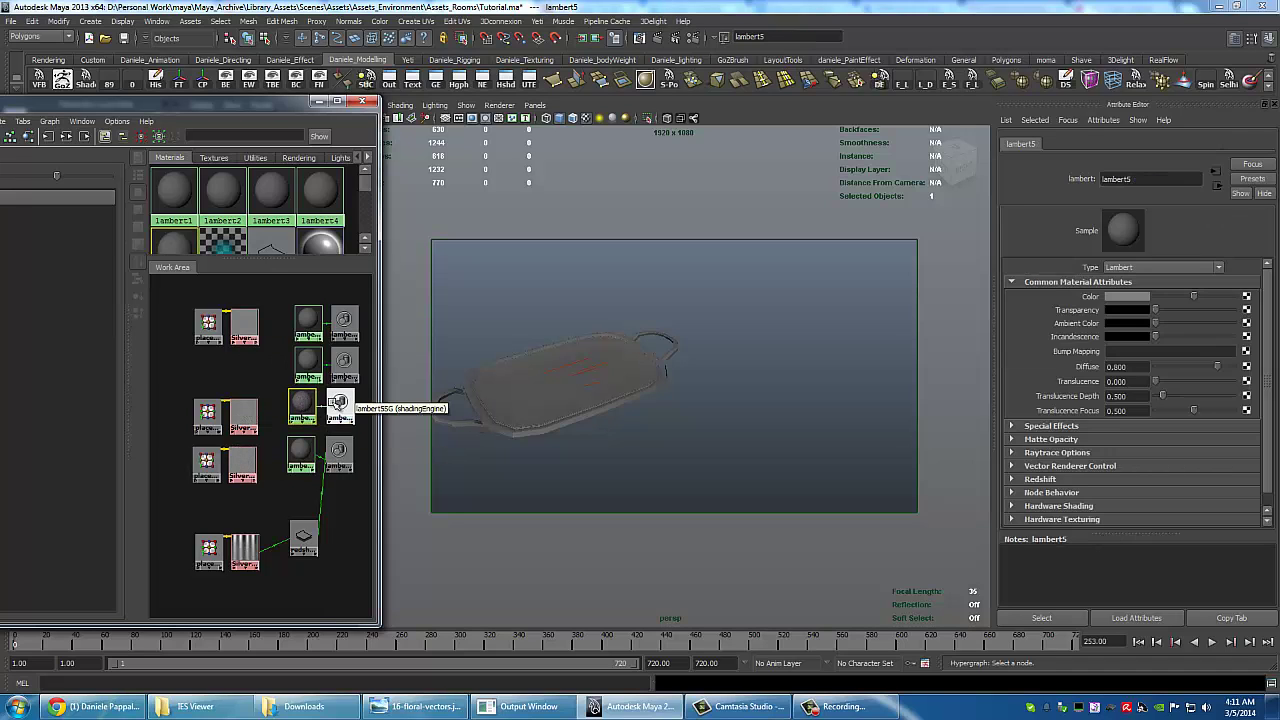
click(339, 403)
middle_drag(247, 322, 1076, 419)
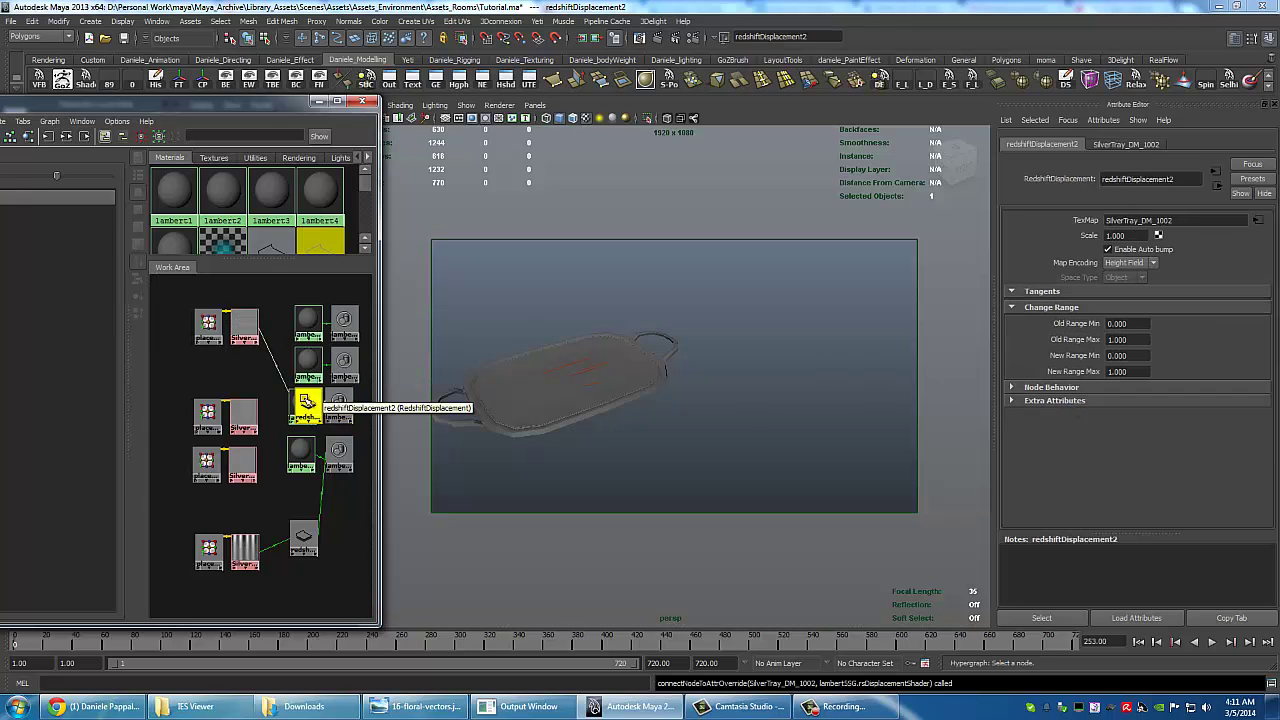
alt+middle_drag(243, 390, 215, 390)
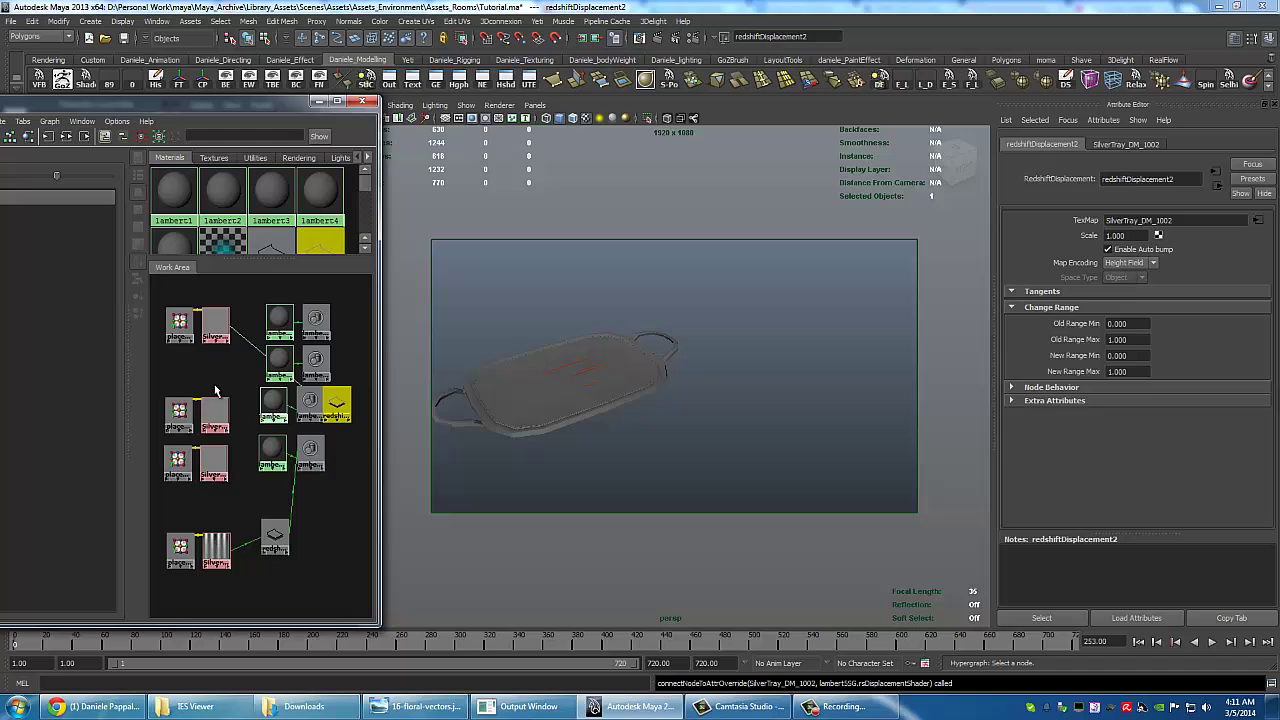
Connect SilverTray_DM_1003 to lambert4SG's and SilverTray_DM_1004 to lambert3SG's Redshift Displacement Shader, moving lambert3SG clear of its material.
alt+right_drag(215, 390, 300, 364)
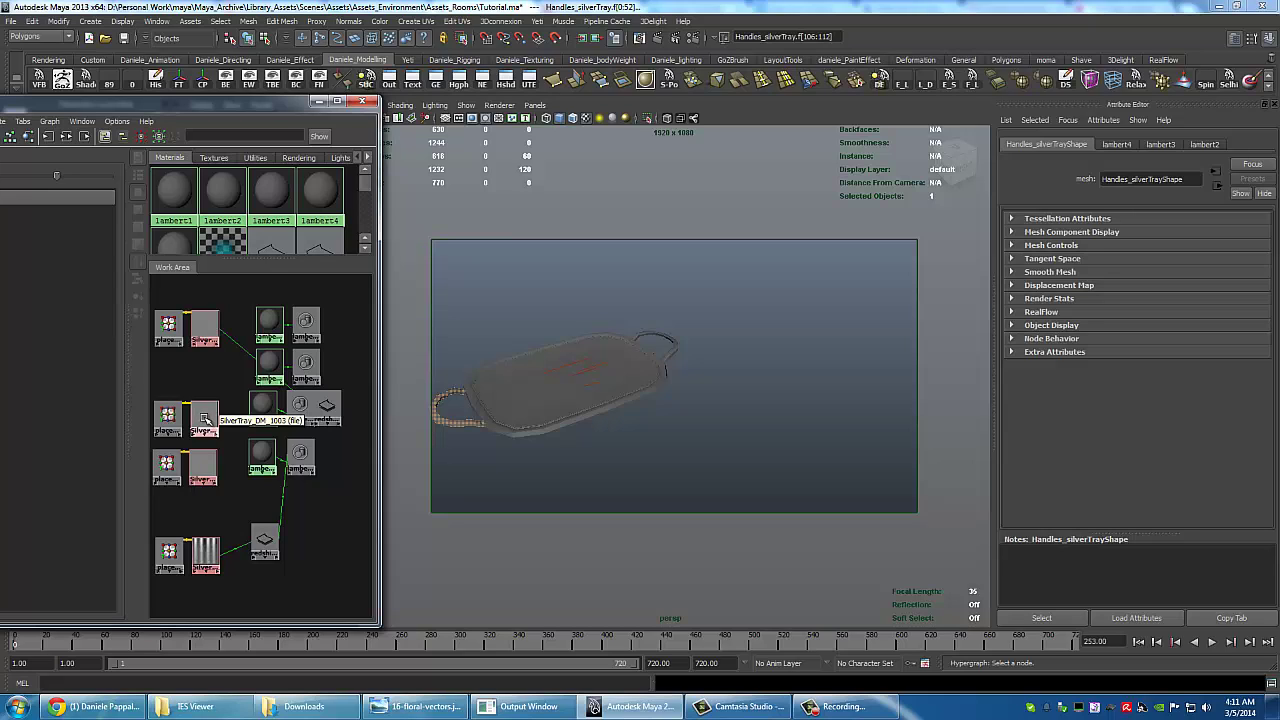
click(307, 364)
middle_drag(207, 420, 1030, 414)
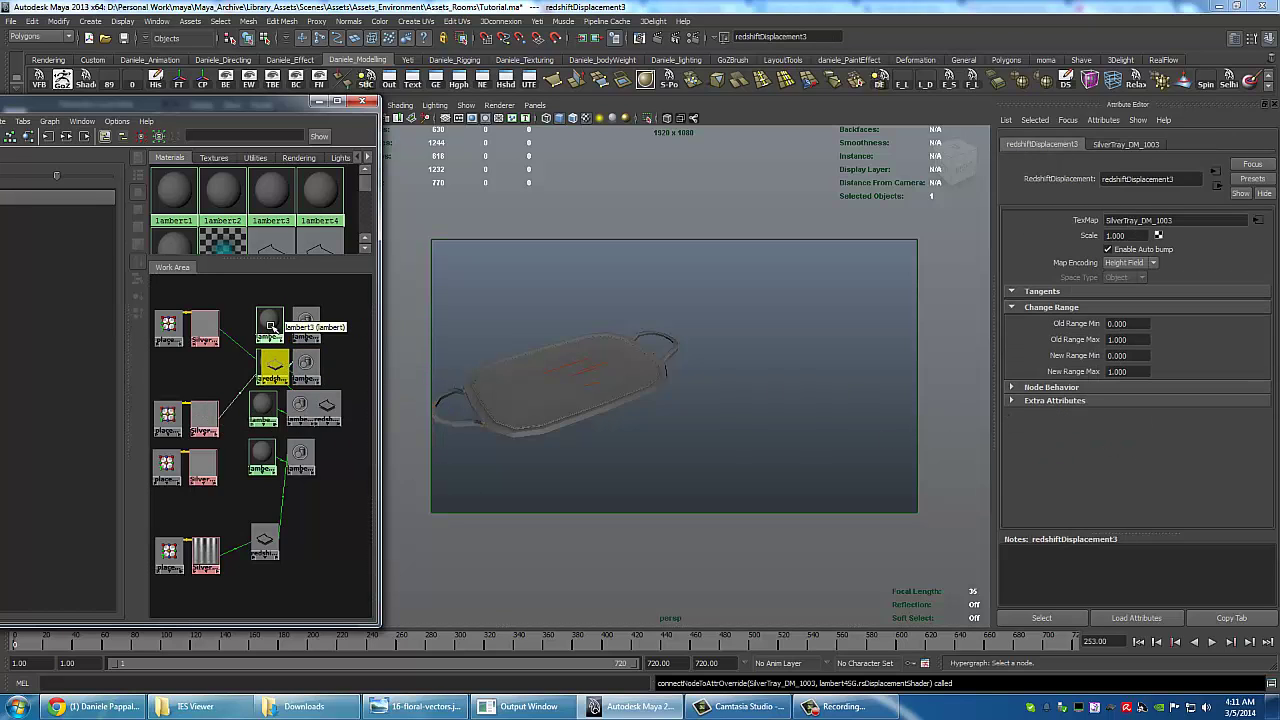
drag(270, 323, 310, 312)
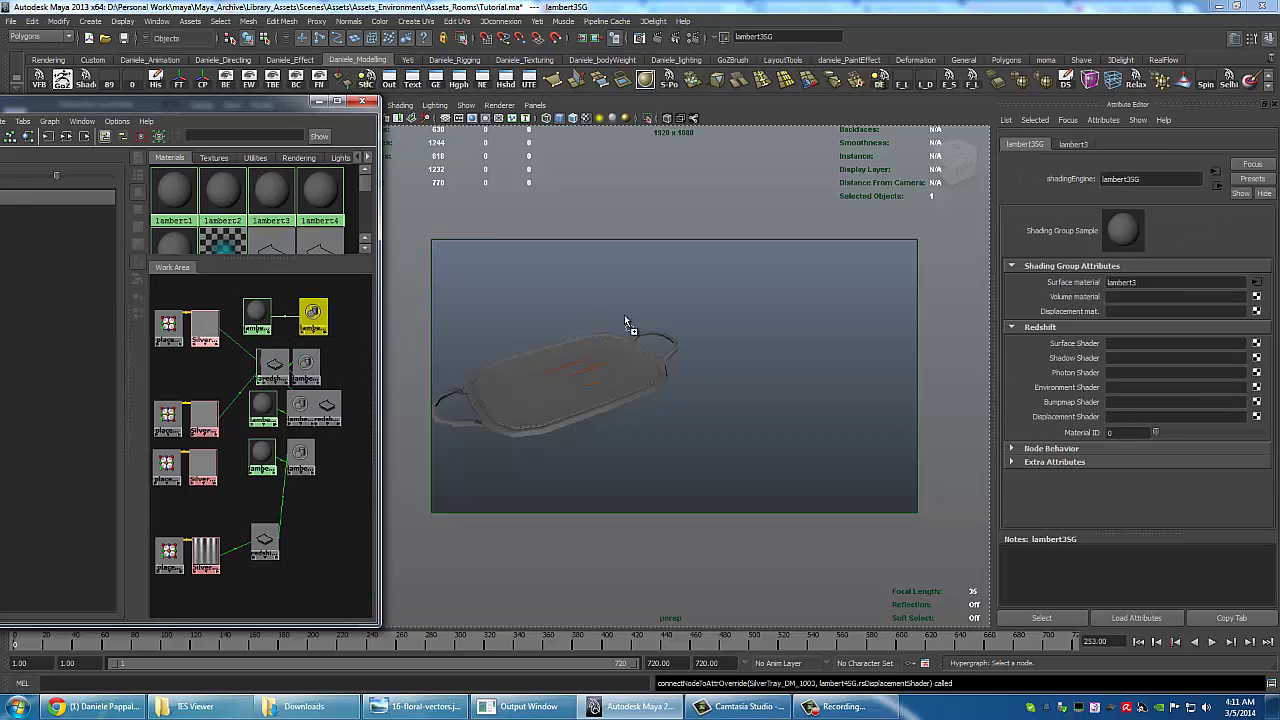
middle_drag(204, 463, 1064, 417)
Select the tray border and then the handles to check which lambert materials each object uses.
alt+drag(768, 373, 606, 445)
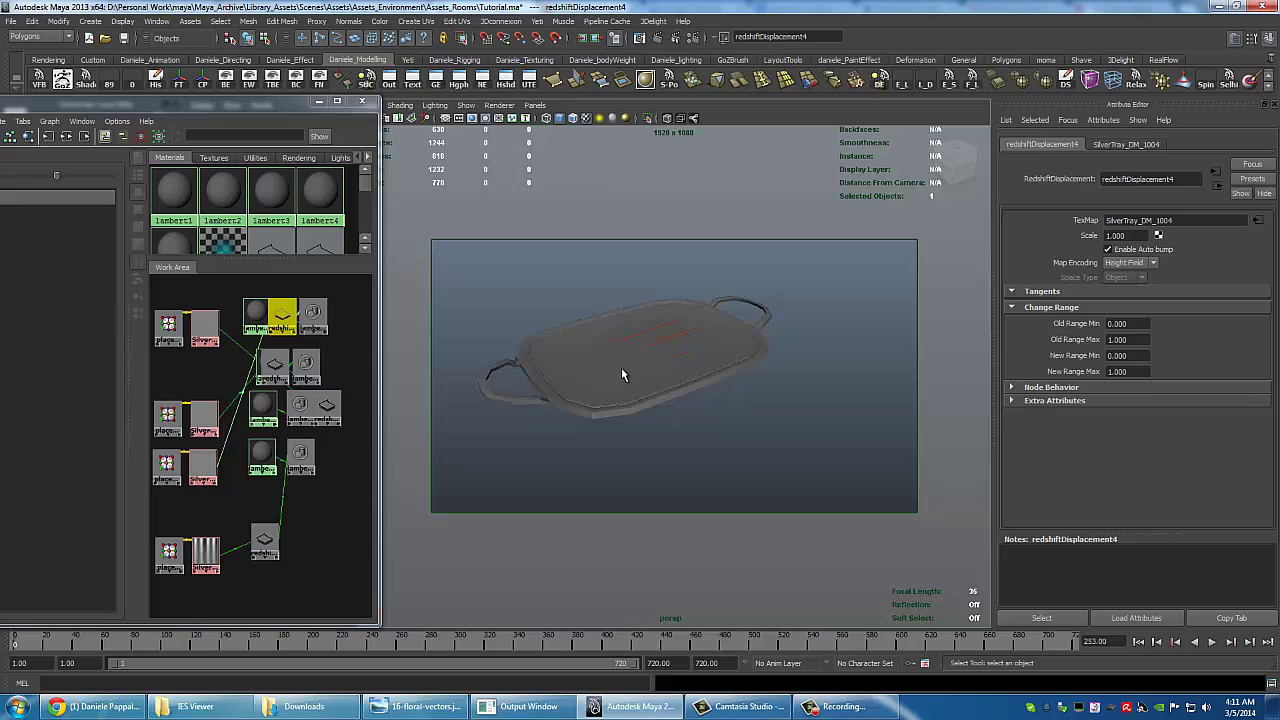
click(594, 412)
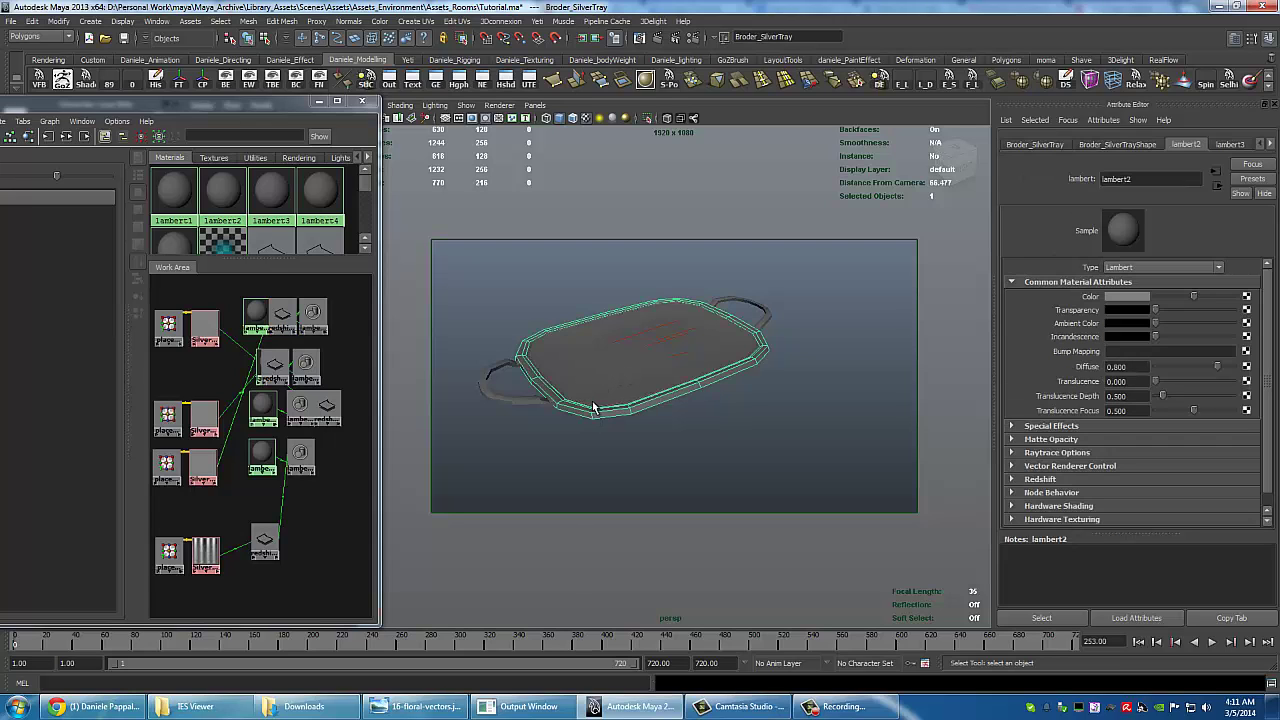
click(534, 408)
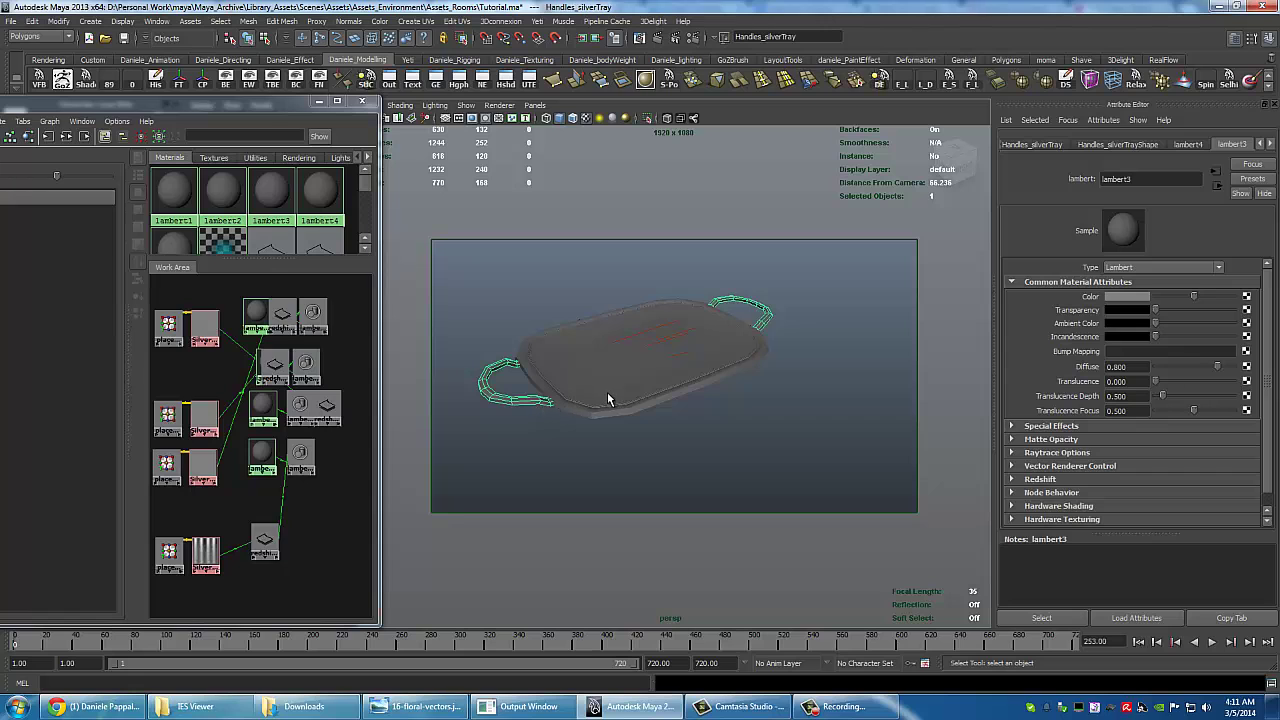
Bring the whole Hypershade window into view, clear its lambert node filter and create a Redshift Architectural material.
click(349, 356)
scroll(300, 350, down, 3)
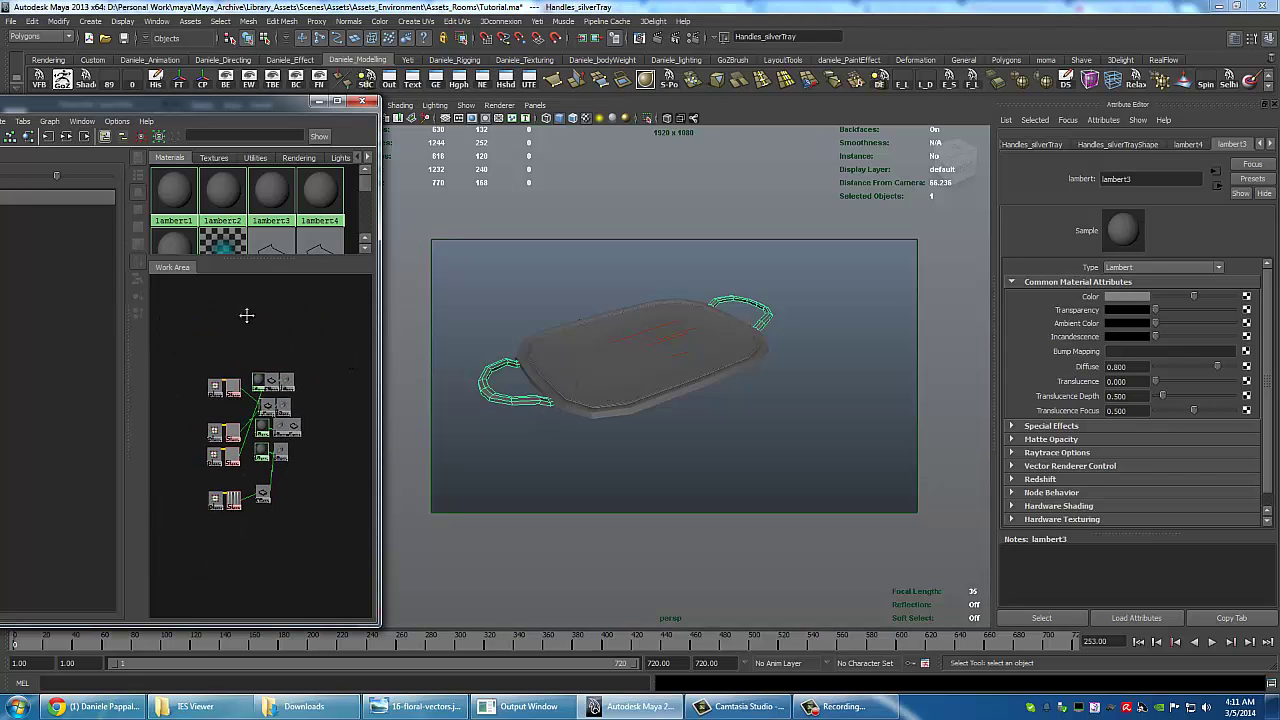
alt+middle_drag(247, 315, 282, 297)
drag(141, 108, 515, 96)
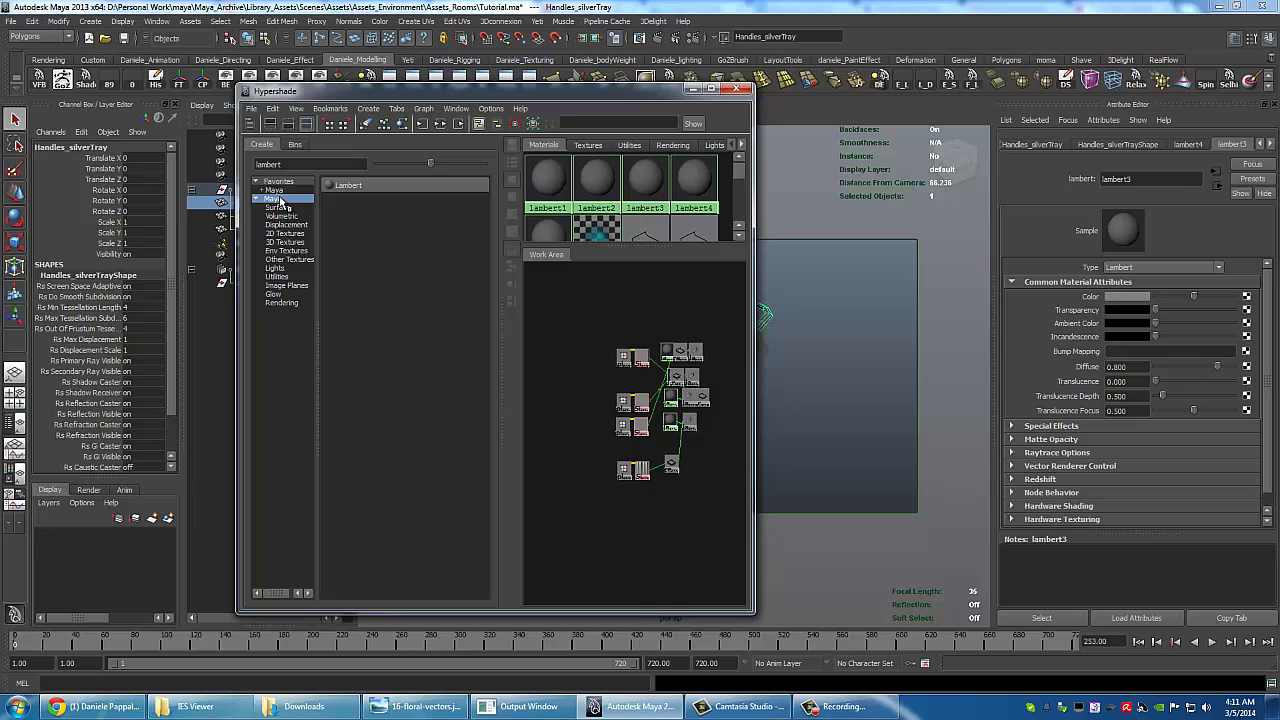
drag(300, 164, 208, 178)
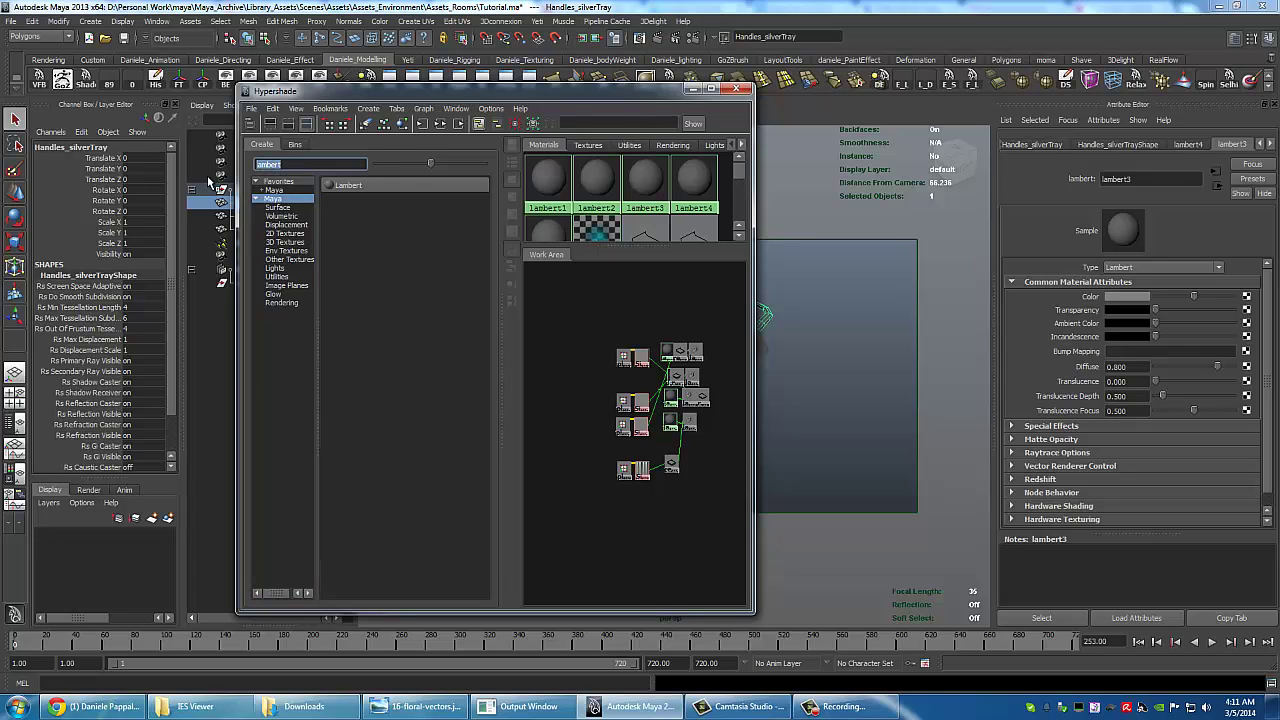
key(BackSpace)
click(395, 234)
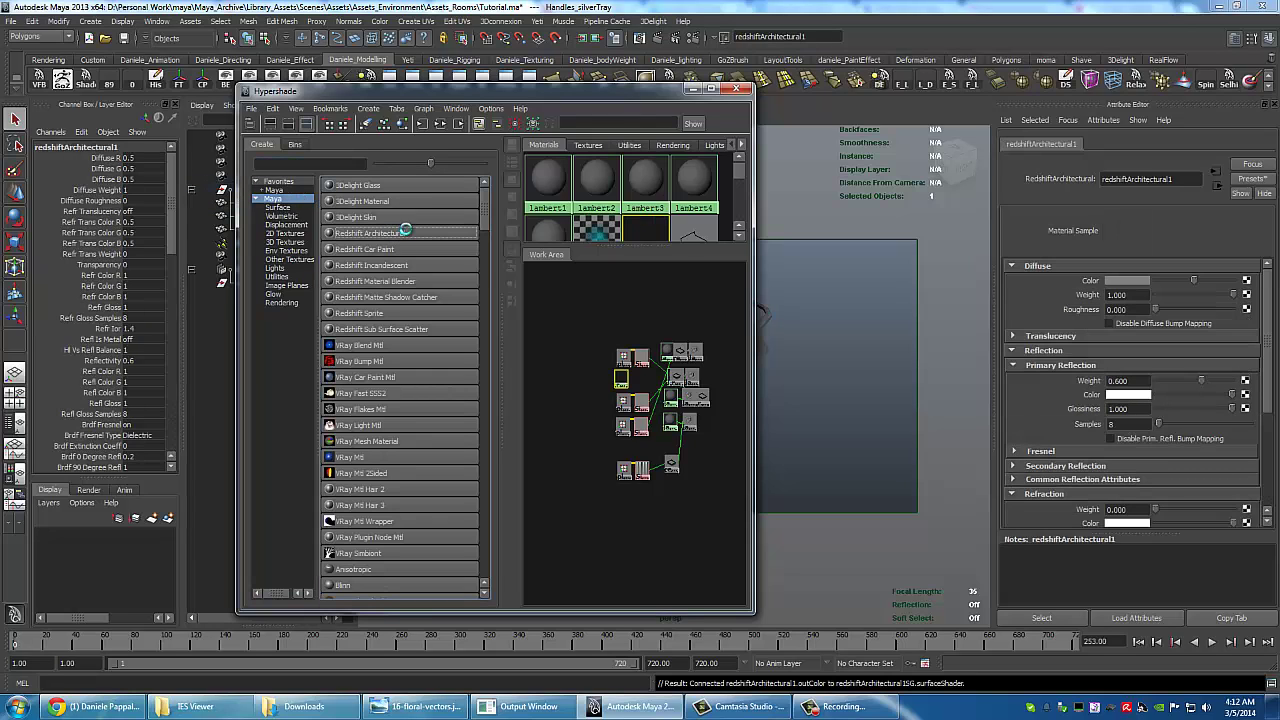
Place the new Redshift Architectural material just above the lambert shading networks in the work area.
alt+middle_drag(622, 322, 570, 344)
alt+right_drag(570, 344, 692, 356)
alt+middle_drag(627, 312, 683, 350)
alt+right_drag(683, 350, 645, 332)
alt+middle_drag(644, 336, 676, 332)
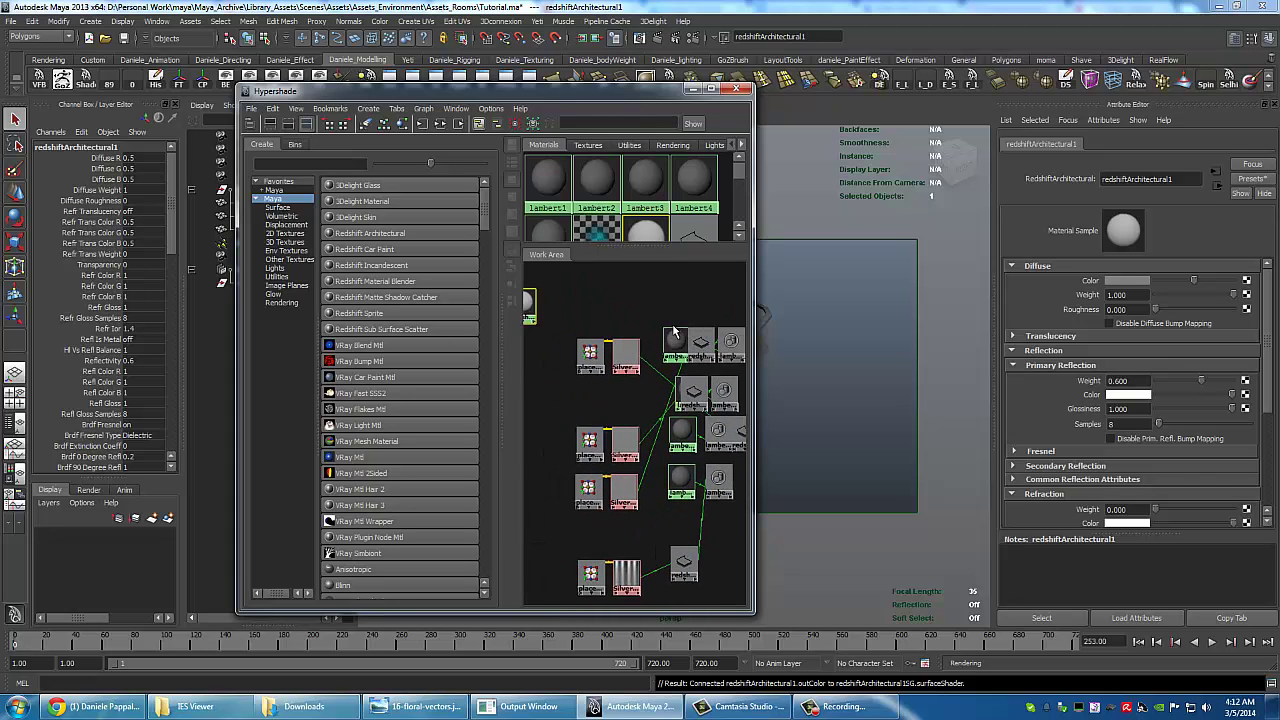
drag(532, 298, 716, 289)
alt+middle_drag(672, 330, 573, 316)
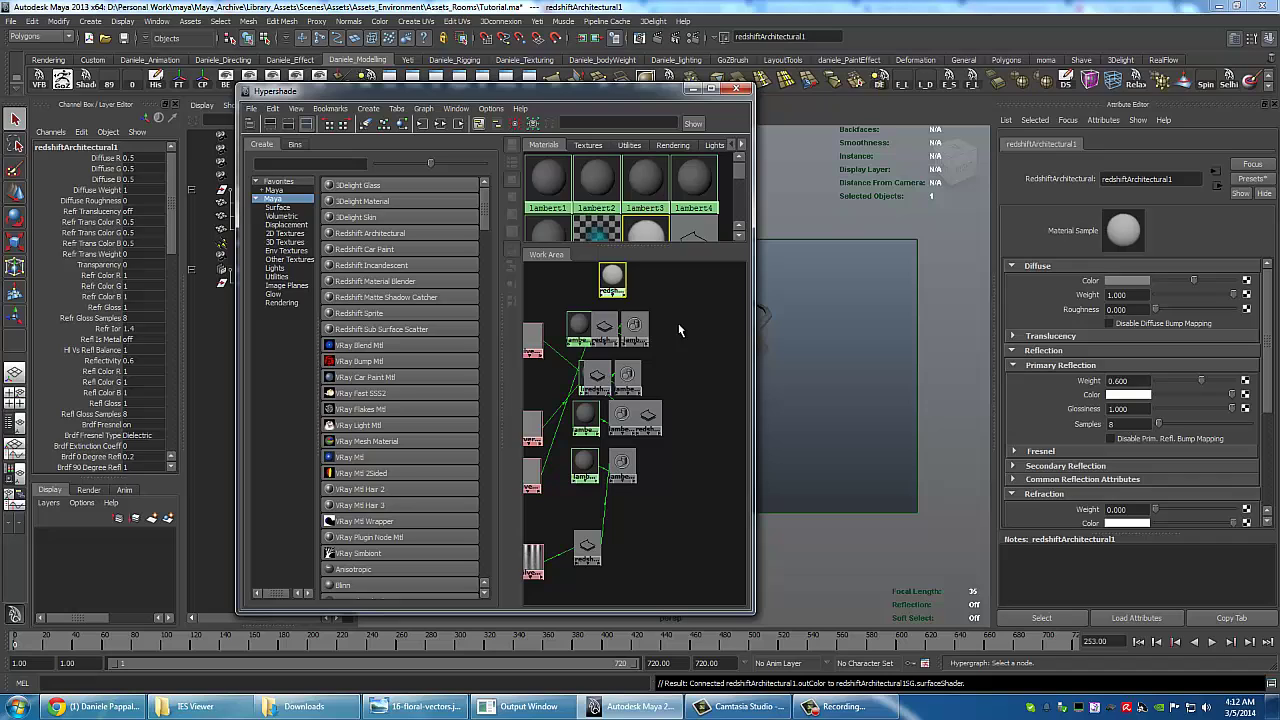
Move the four lambert shading groups away from their materials and displacement nodes to spread out the network.
drag(634, 328, 674, 311)
drag(627, 375, 686, 358)
drag(622, 462, 699, 460)
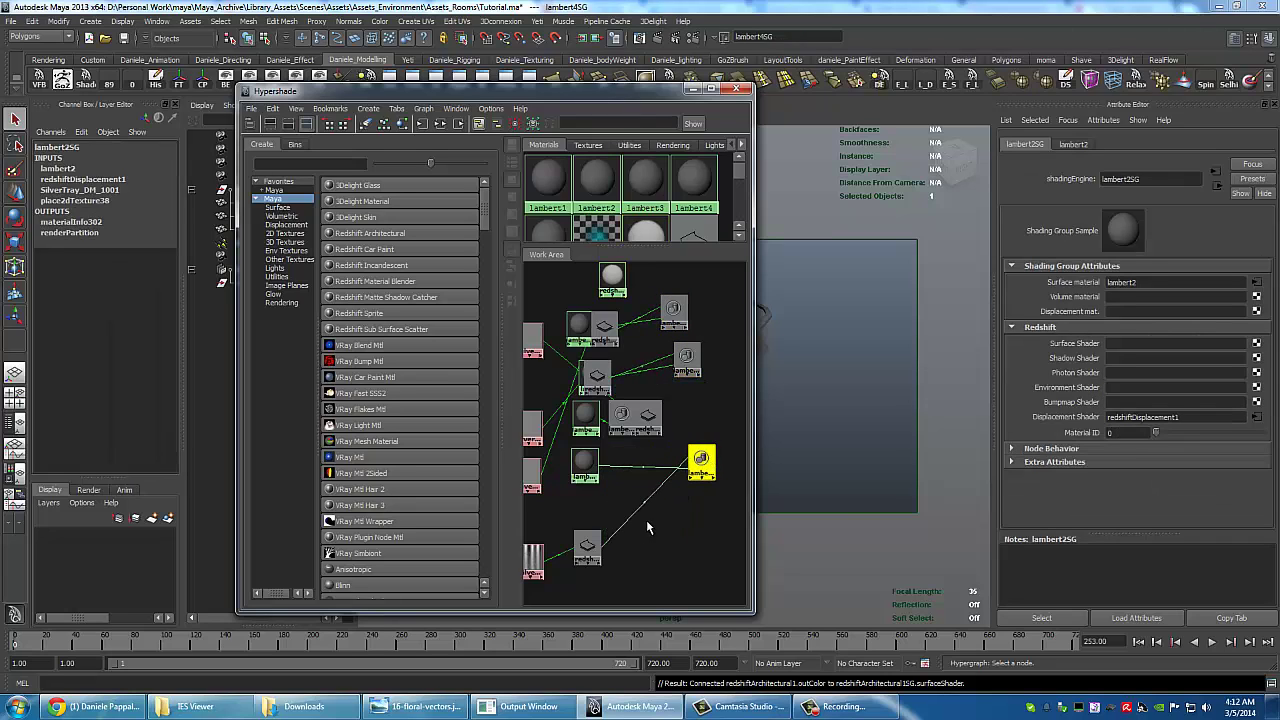
click(622, 414)
drag(622, 414, 706, 410)
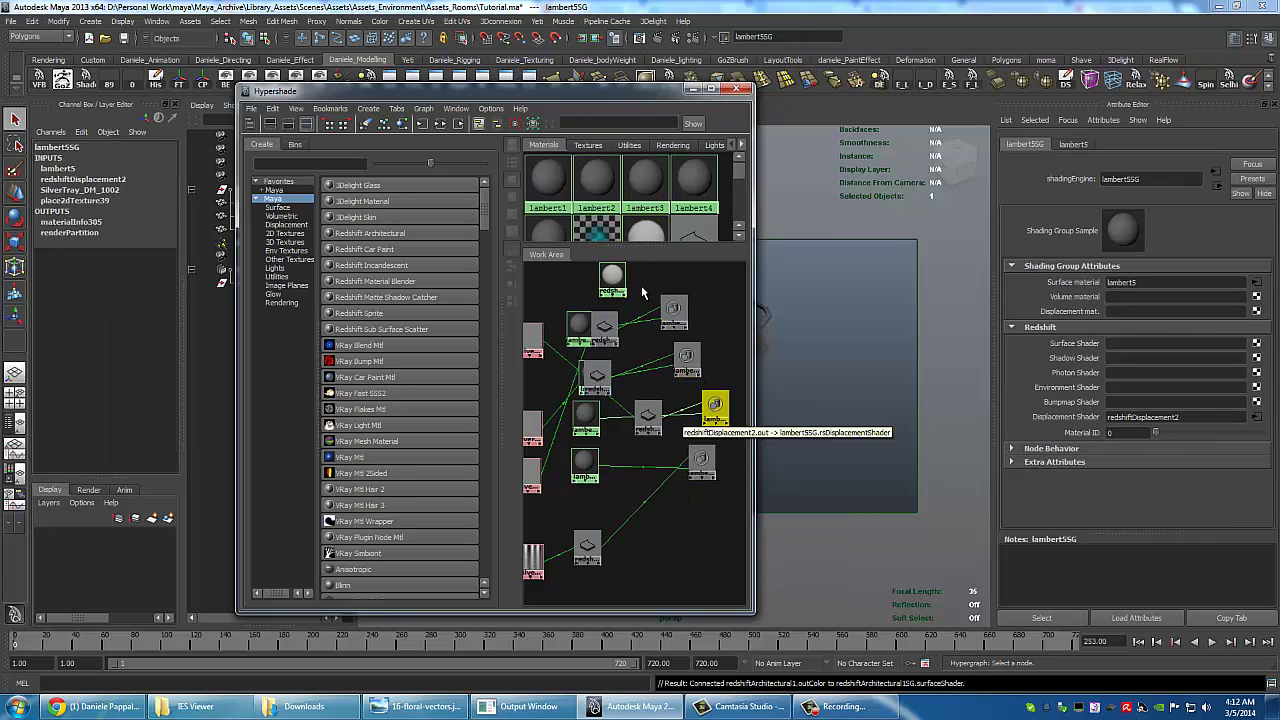
Connect redshiftArchitectural1 as the surface material of lambert5SG and lambert3SG.
alt+middle_drag(686, 412, 650, 474)
middle_drag(890, 325, 1064, 284)
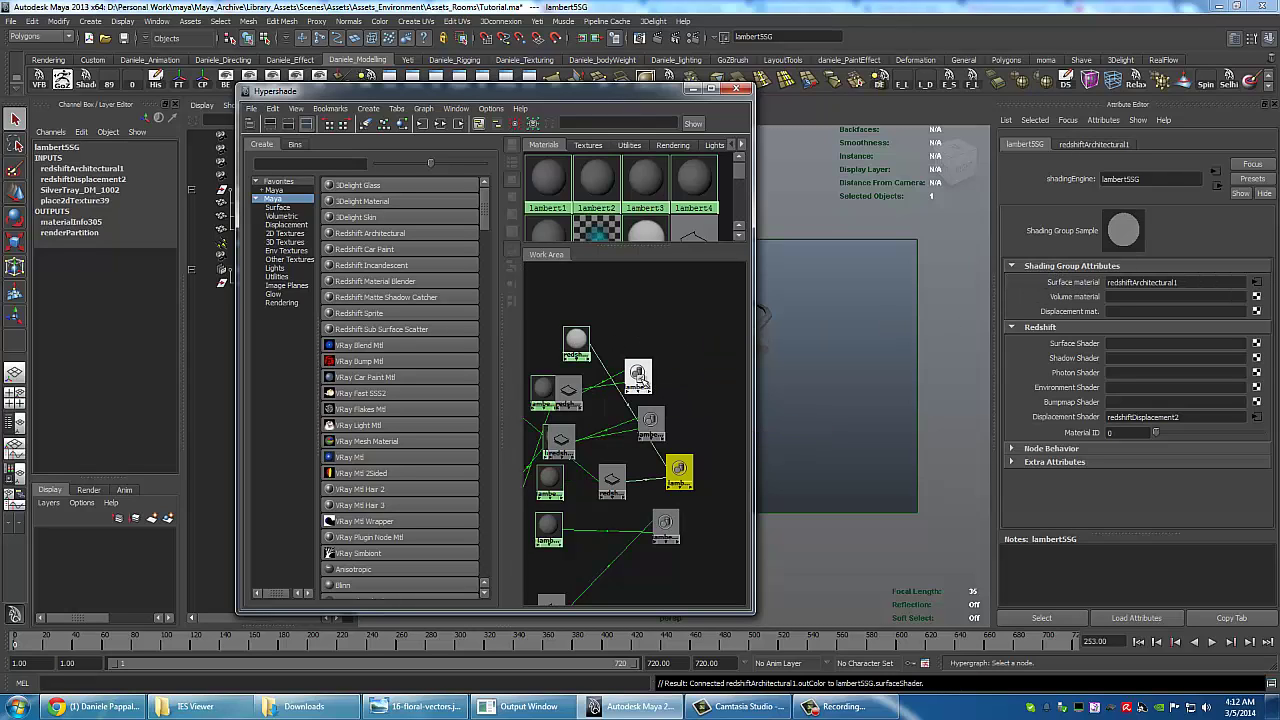
click(638, 376)
middle_drag(1078, 269, 1078, 289)
Connect redshiftArchitectural1 as the surface material of lambert4SG and lambert2SG, moving lambert4SG clear of the other nodes.
click(655, 420)
drag(654, 420, 692, 394)
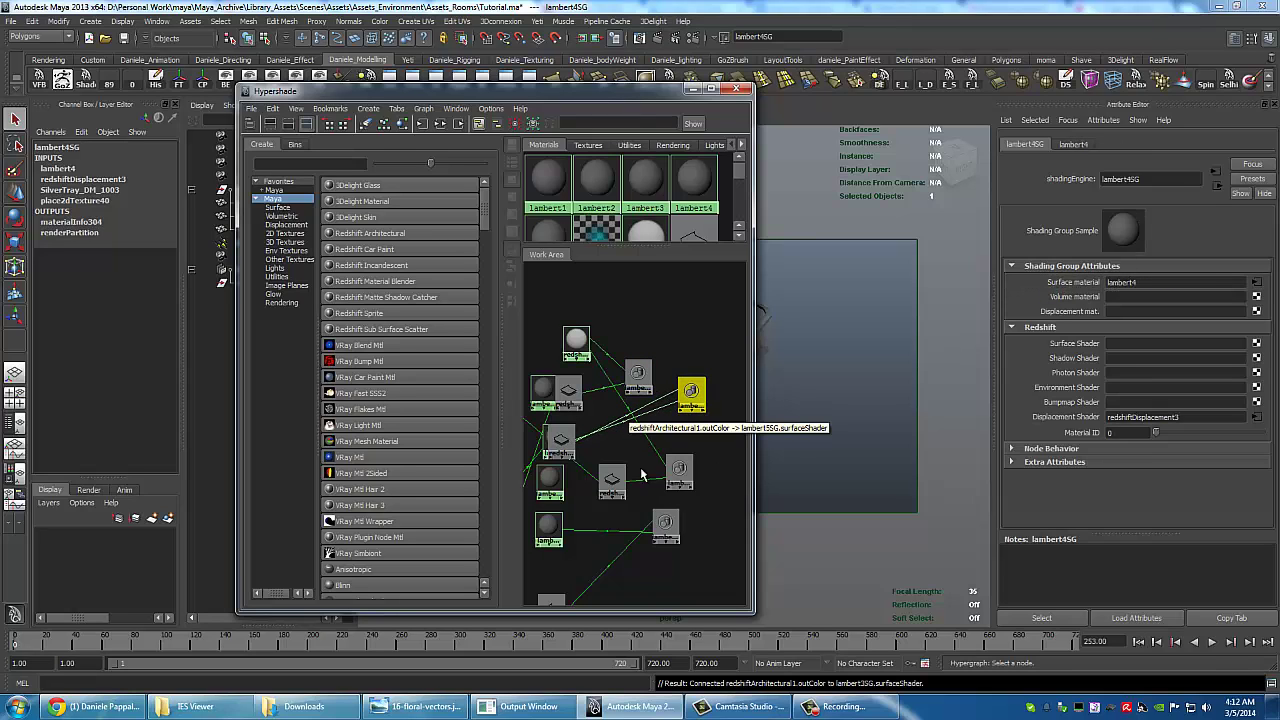
middle_drag(576, 340, 1030, 295)
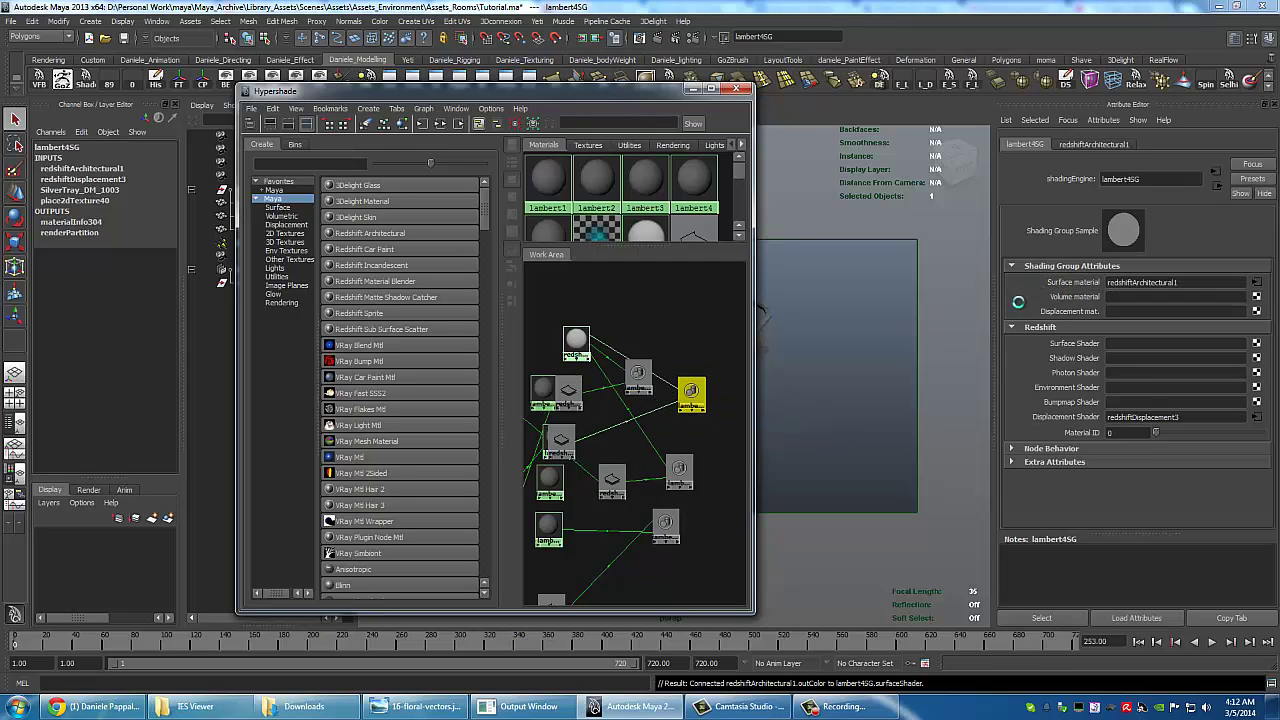
click(612, 478)
click(665, 527)
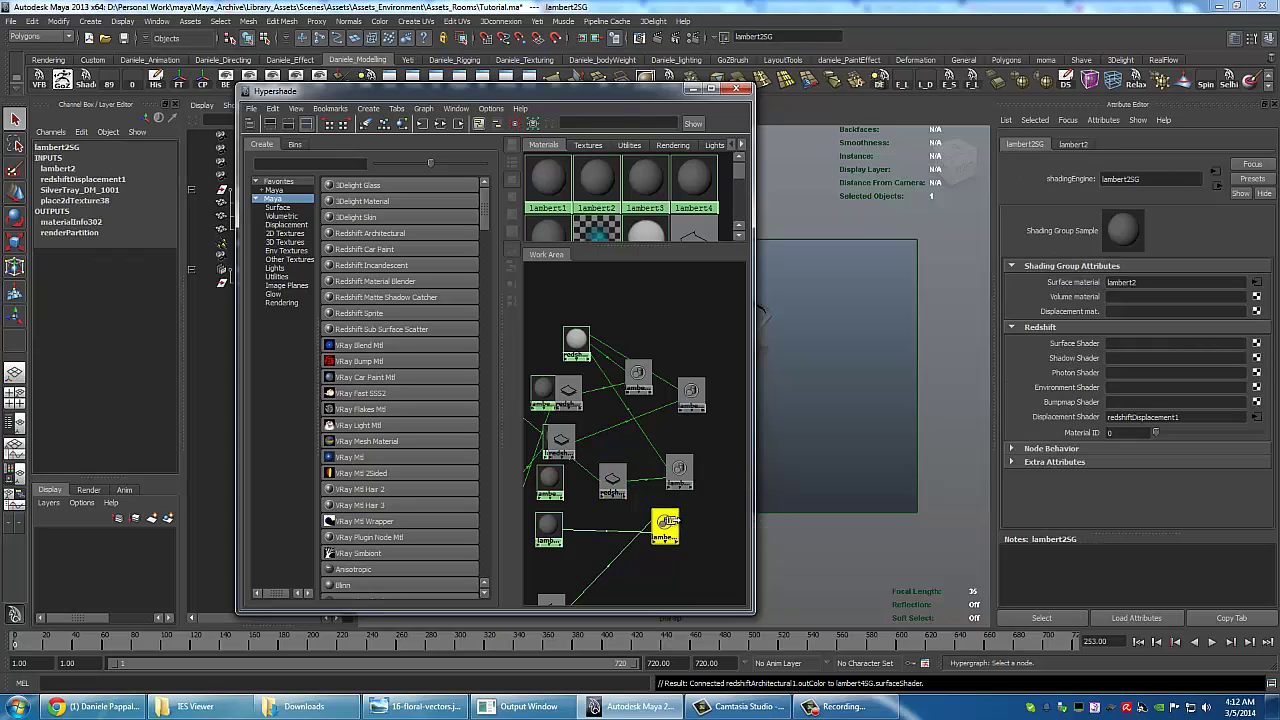
middle_drag(578, 343, 665, 527)
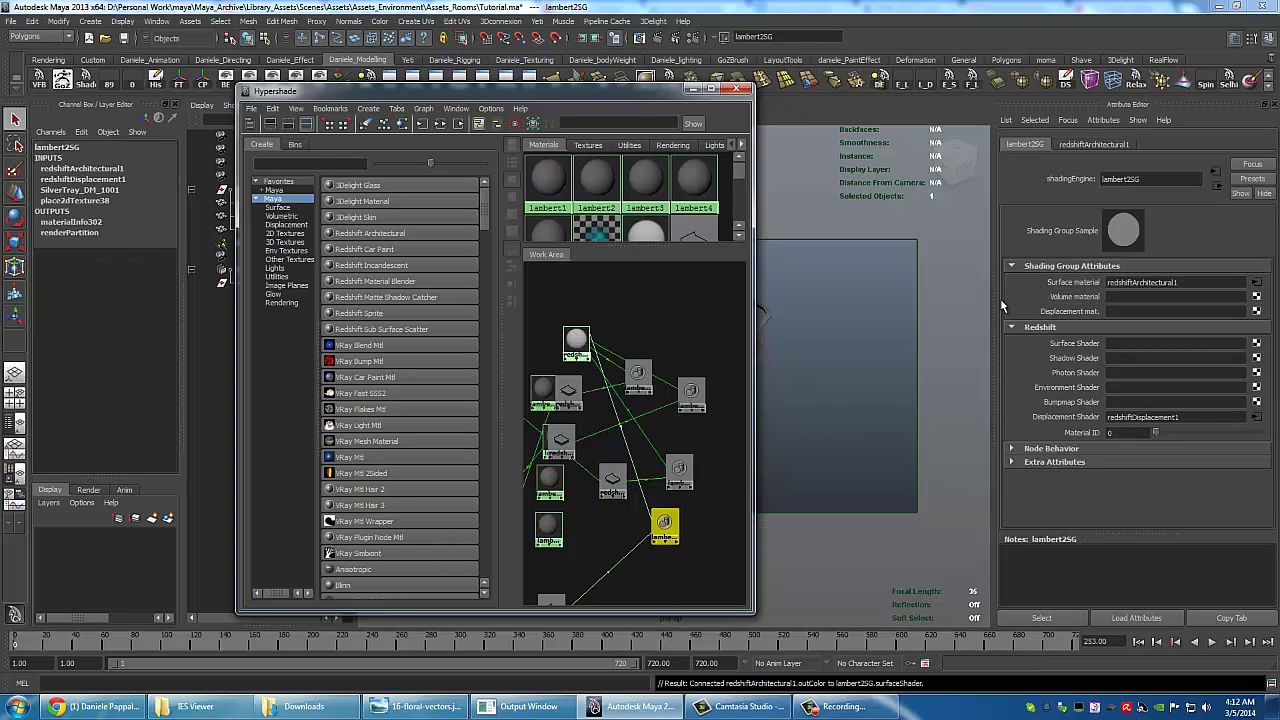
Move redshiftArchitectural1 to the far side of the shading groups so its connections to all four are easy to read.
alt+middle_drag(600, 434, 620, 394)
mouse_move(594, 298)
mouse_down()
mouse_move(546, 308)
mouse_move(606, 298)
mouse_move(593, 296)
mouse_up()
alt+middle_drag(653, 369, 662, 329)
alt+right_drag(662, 329, 638, 337)
drag(600, 278, 768, 286)
alt+middle_drag(728, 346, 672, 346)
alt+right_drag(678, 344, 600, 318)
alt+middle_drag(574, 316, 604, 308)
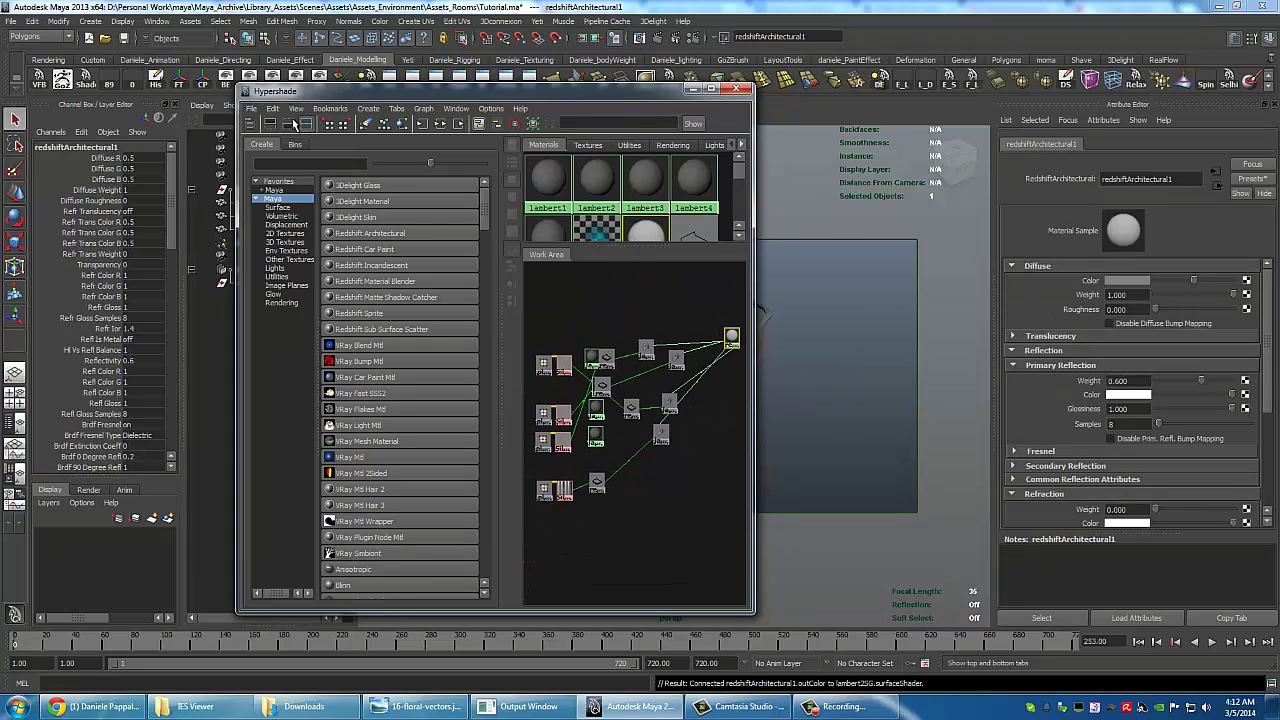
Delete the unused nodes from the scene and lower redshiftArchitectural1 beside the shading groups.
click(273, 108)
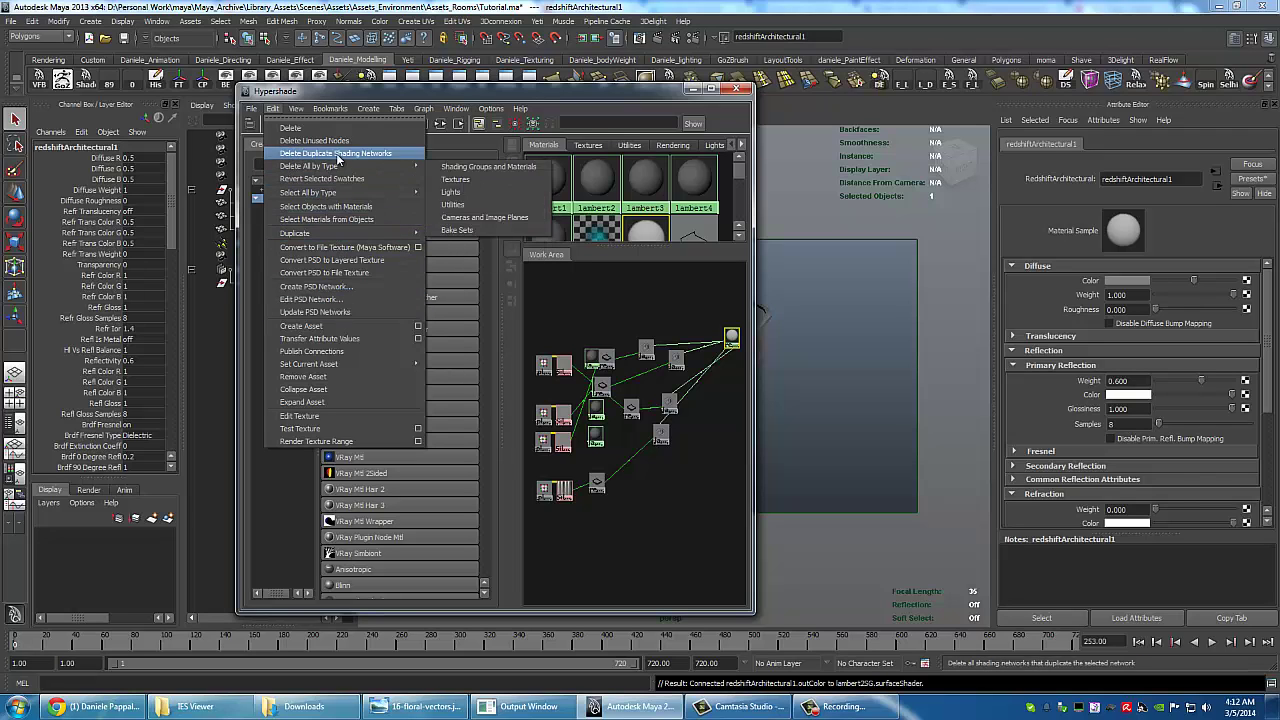
click(337, 141)
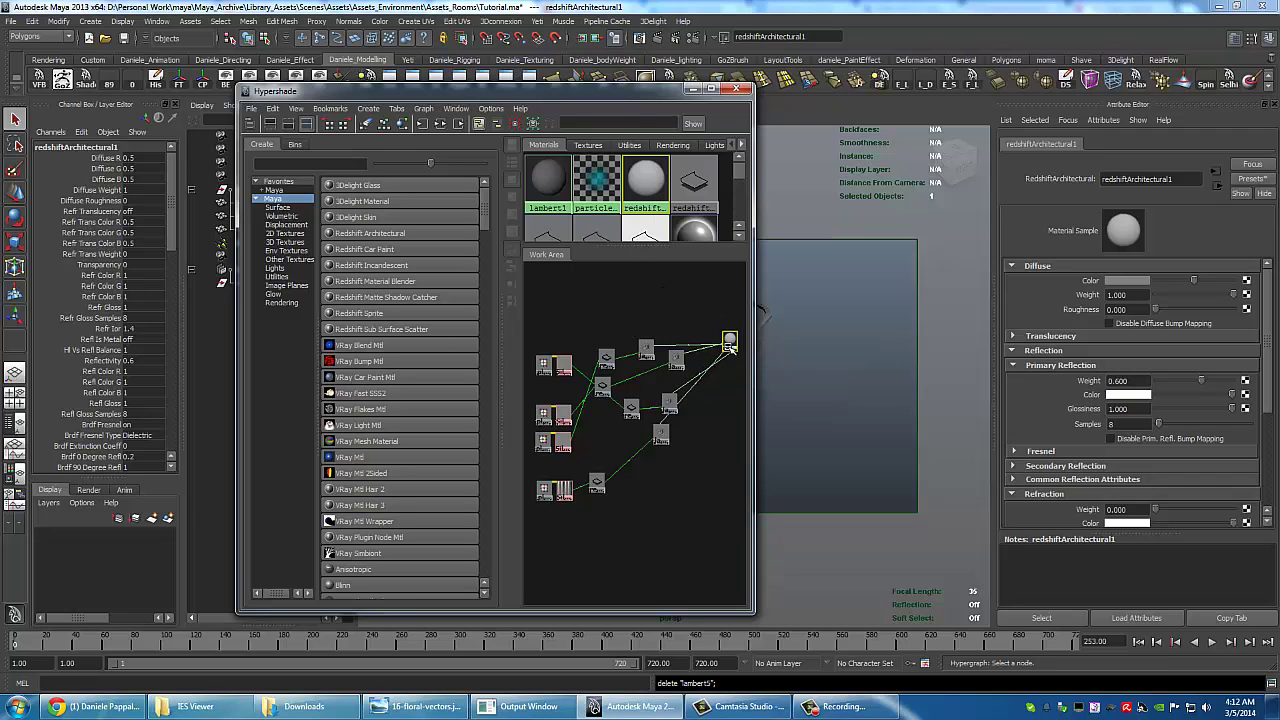
drag(731, 334, 726, 358)
Review the network by selecting the shading groups, the displacement nodes and the 2D placement nodes in turn, and clear the selection.
drag(678, 425, 684, 454)
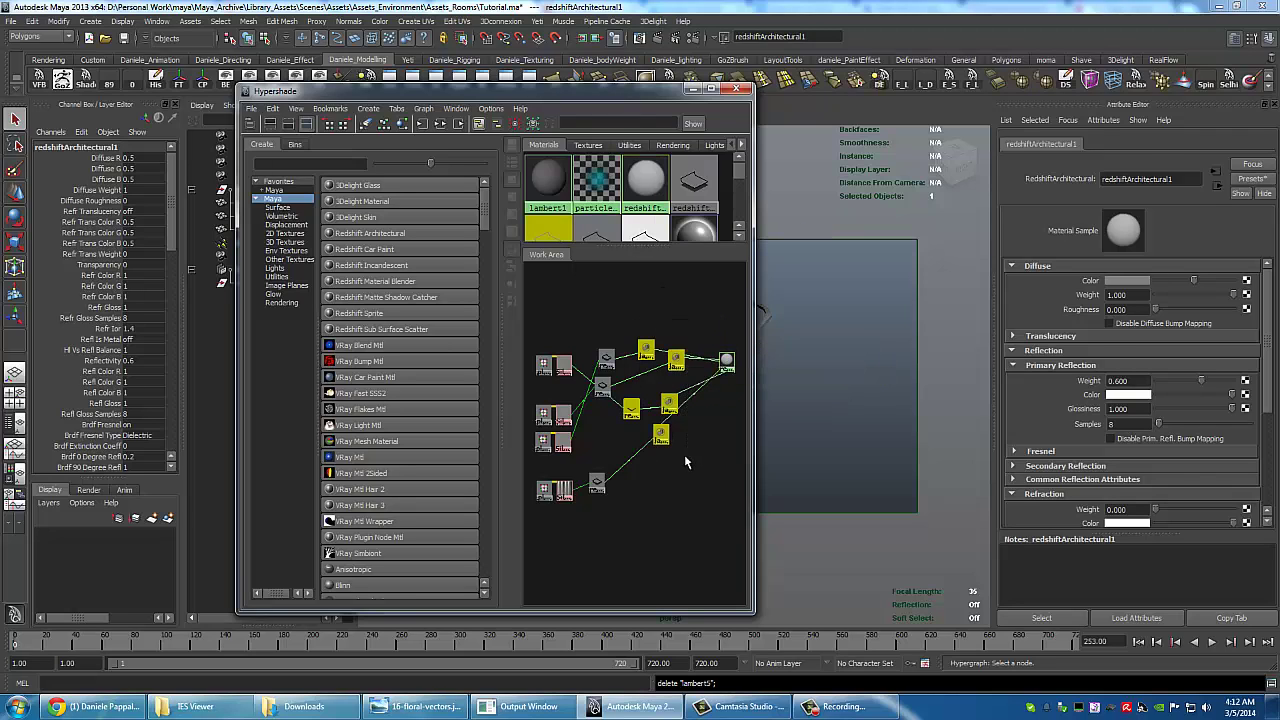
drag(585, 325, 636, 505)
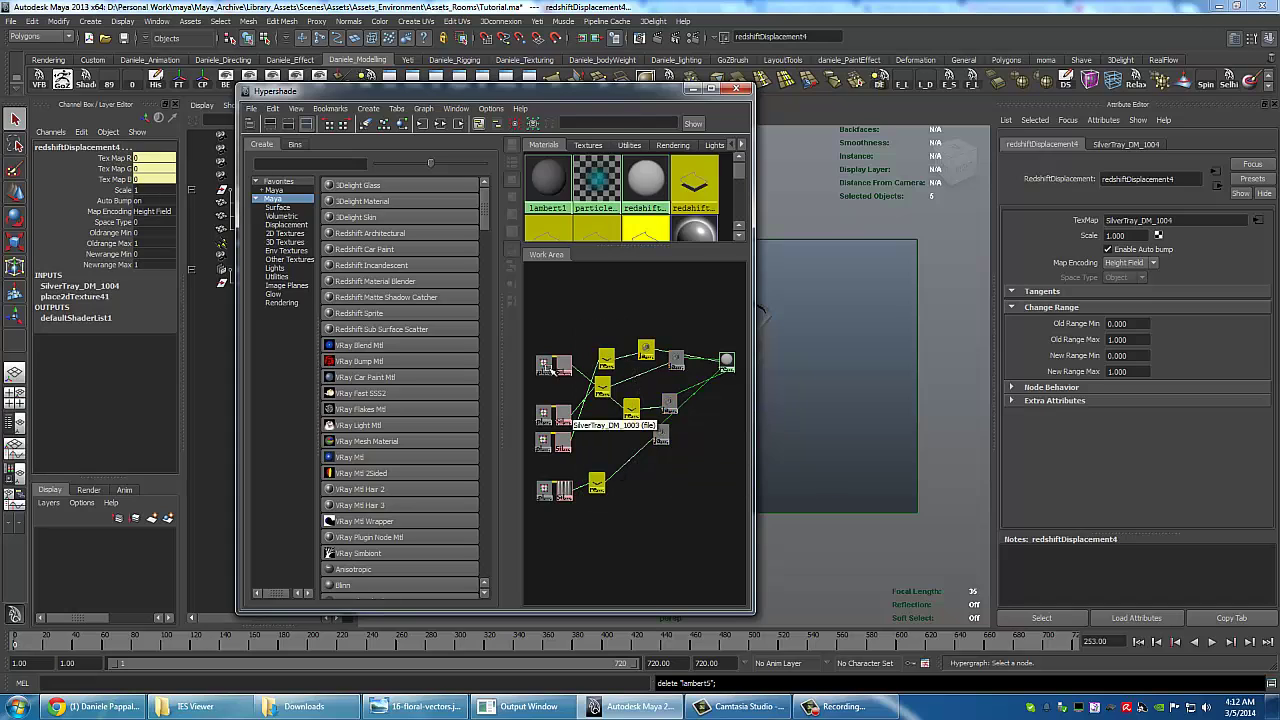
drag(532, 331, 583, 547)
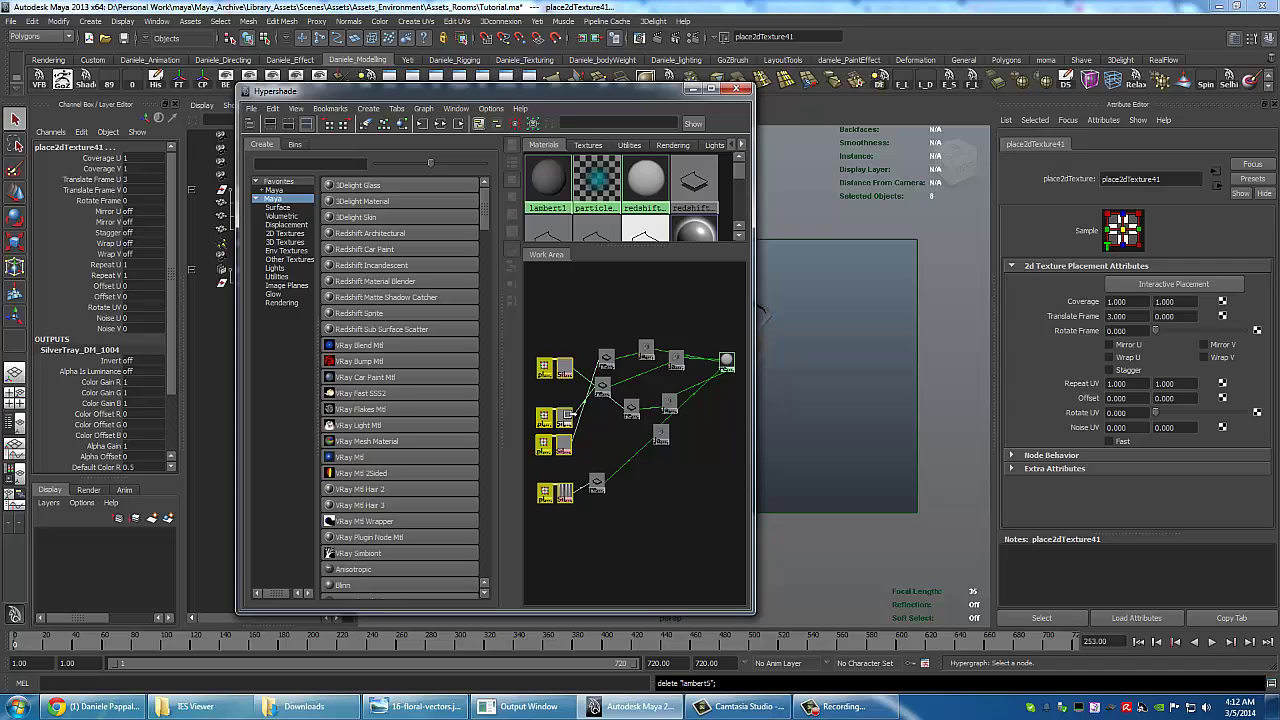
click(596, 452)
Check the Translate Frame values of the place2dTexture nodes feeding the four SilverTray_DM displacement textures.
scroll(625, 423, up, 2)
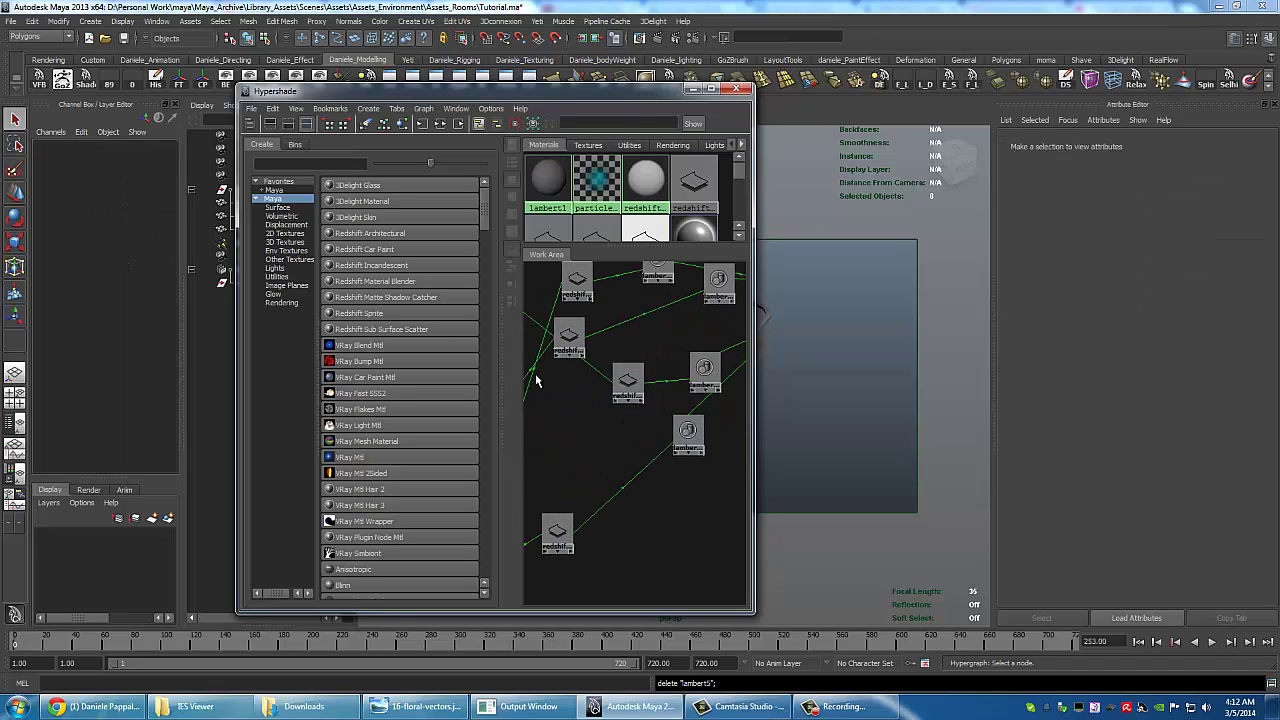
click(572, 367)
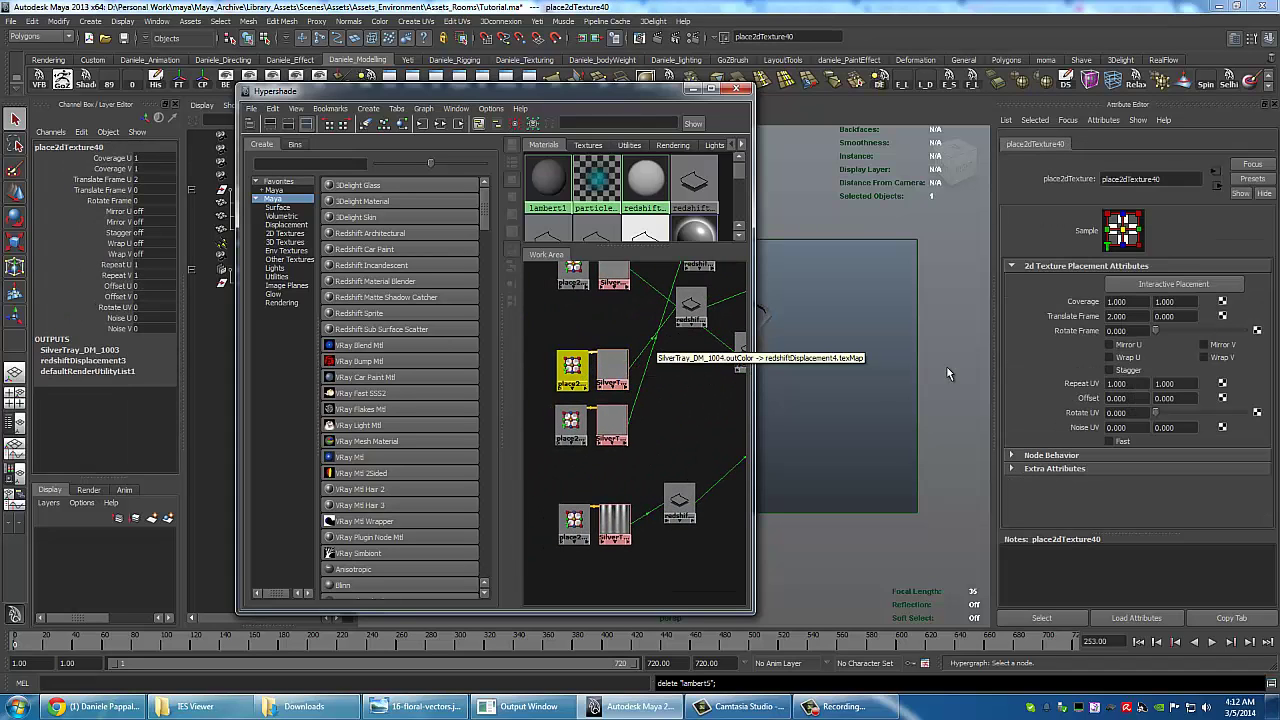
drag(1134, 316, 1023, 342)
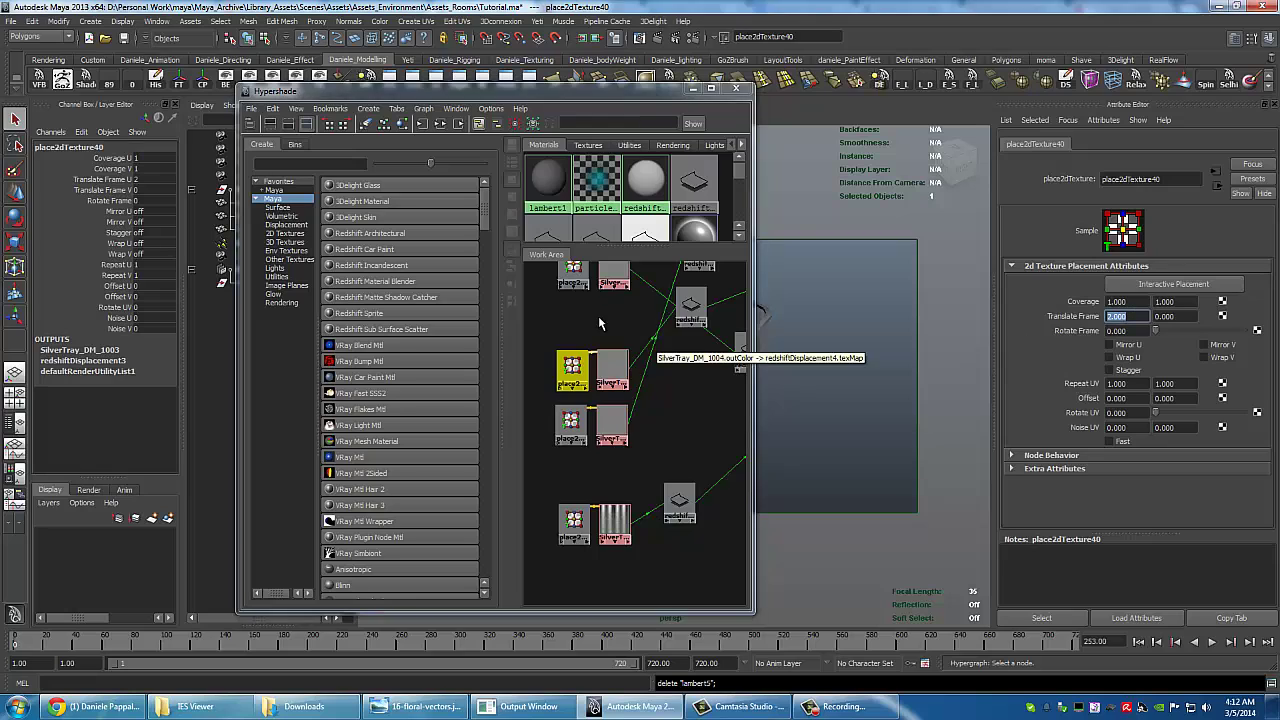
alt+middle_drag(594, 336, 592, 380)
click(570, 308)
drag(1140, 316, 1046, 318)
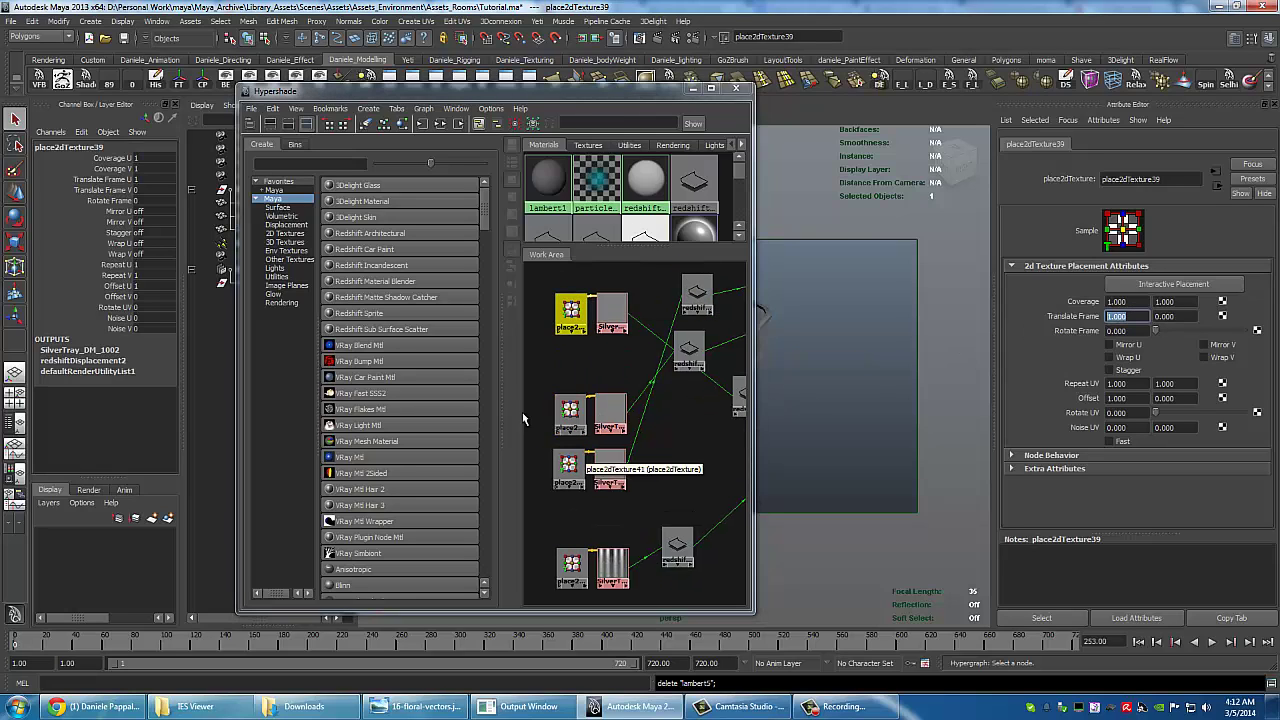
alt+middle_drag(566, 350, 556, 272)
click(560, 390)
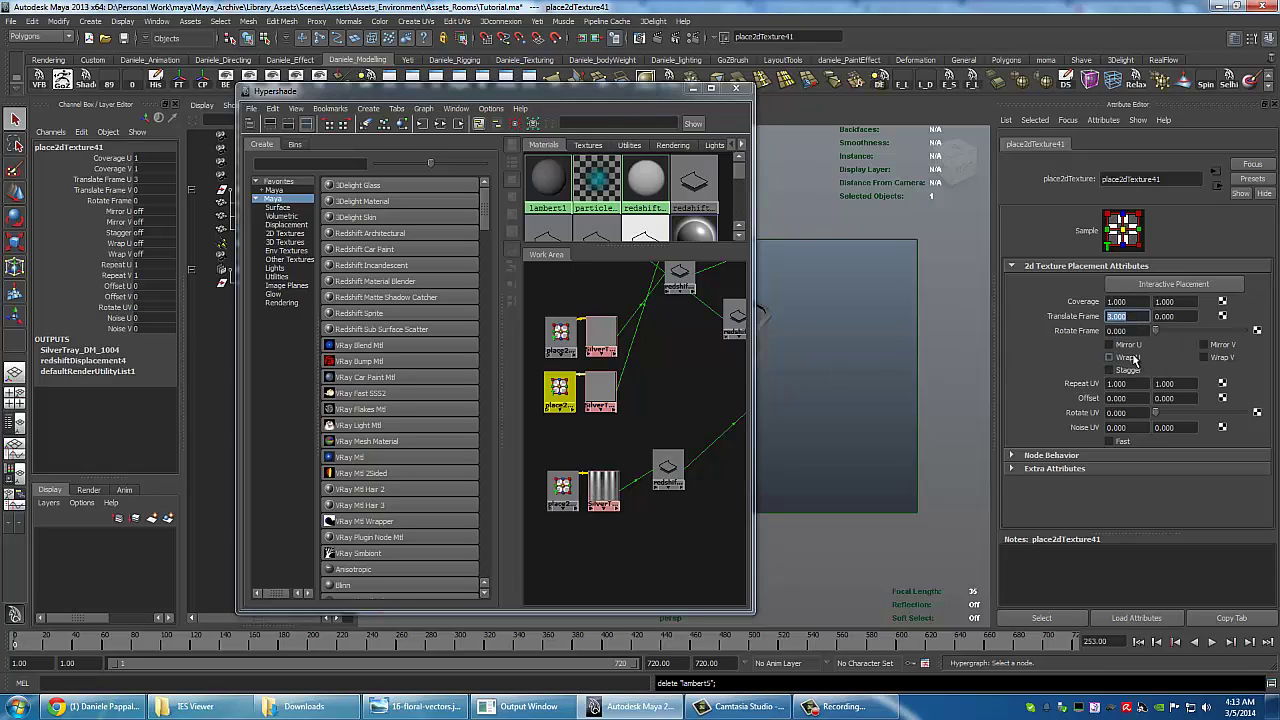
click(562, 487)
Graph redshiftArchitectural1's connections, expand its four shading groups to show their full input and output networks, and clear the selection.
alt+middle_drag(664, 424, 568, 435)
scroll(568, 435, down, 3)
click(724, 304)
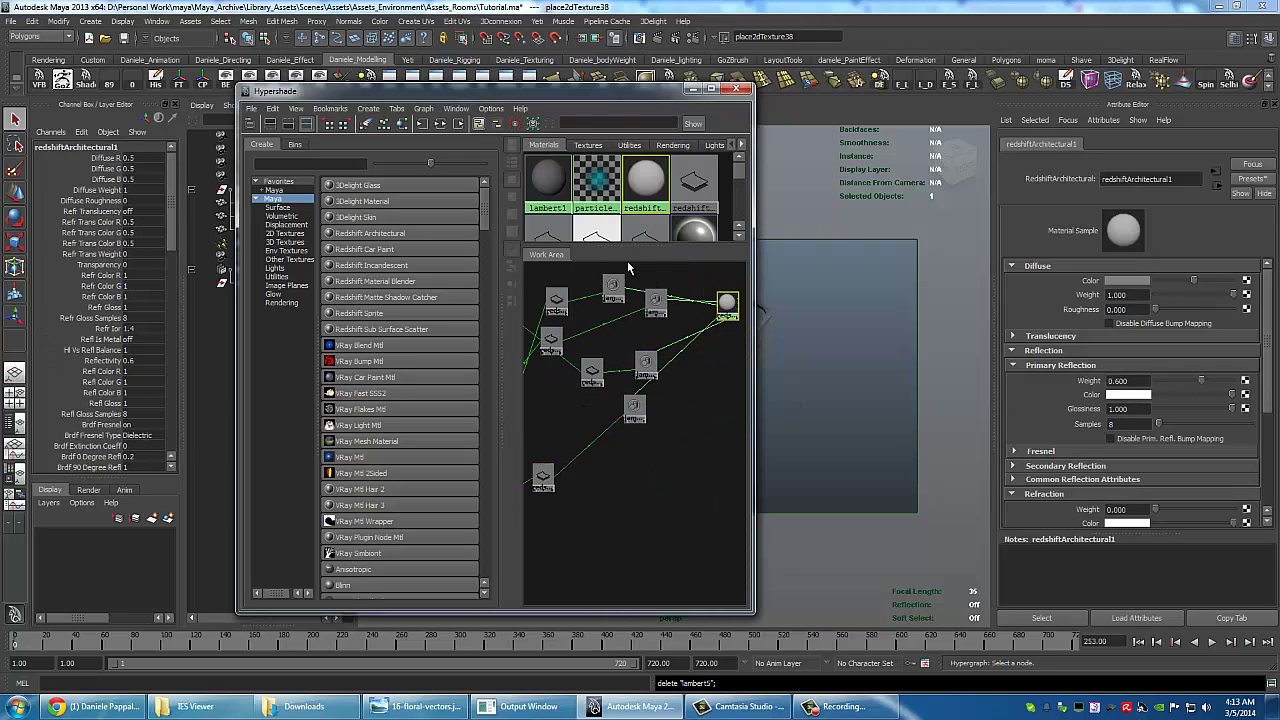
click(437, 124)
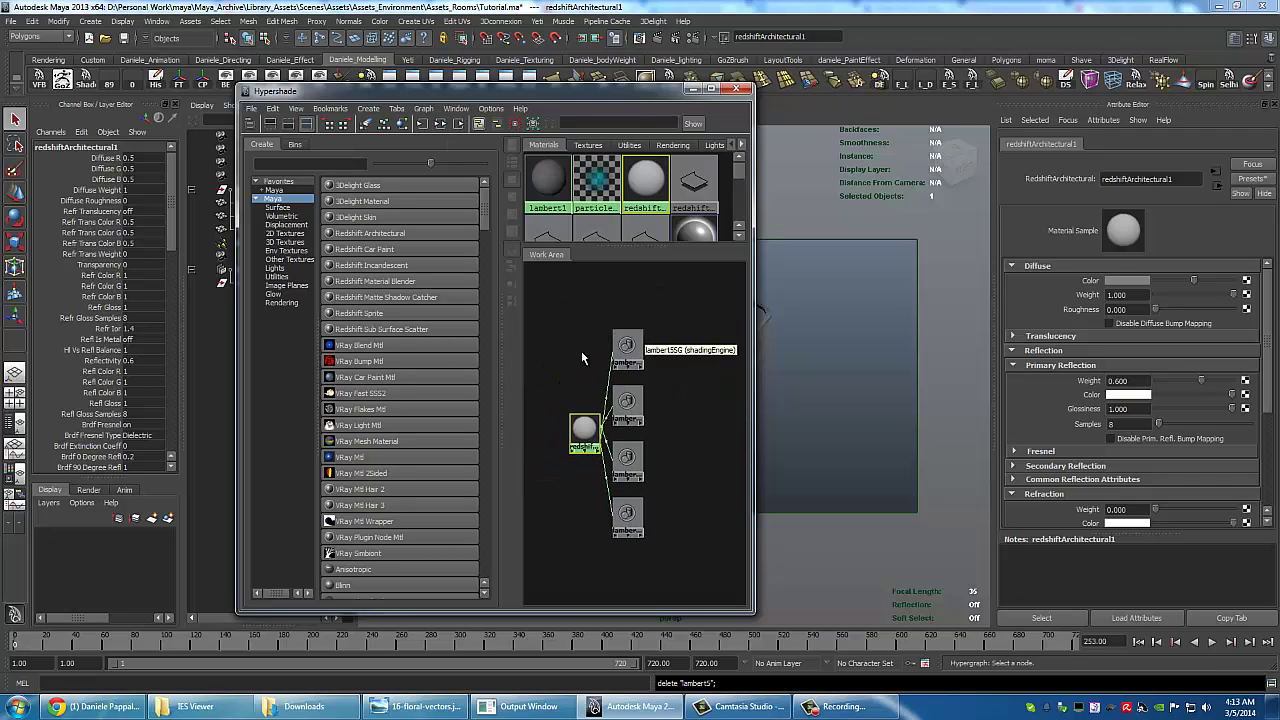
drag(581, 351, 650, 516)
click(438, 124)
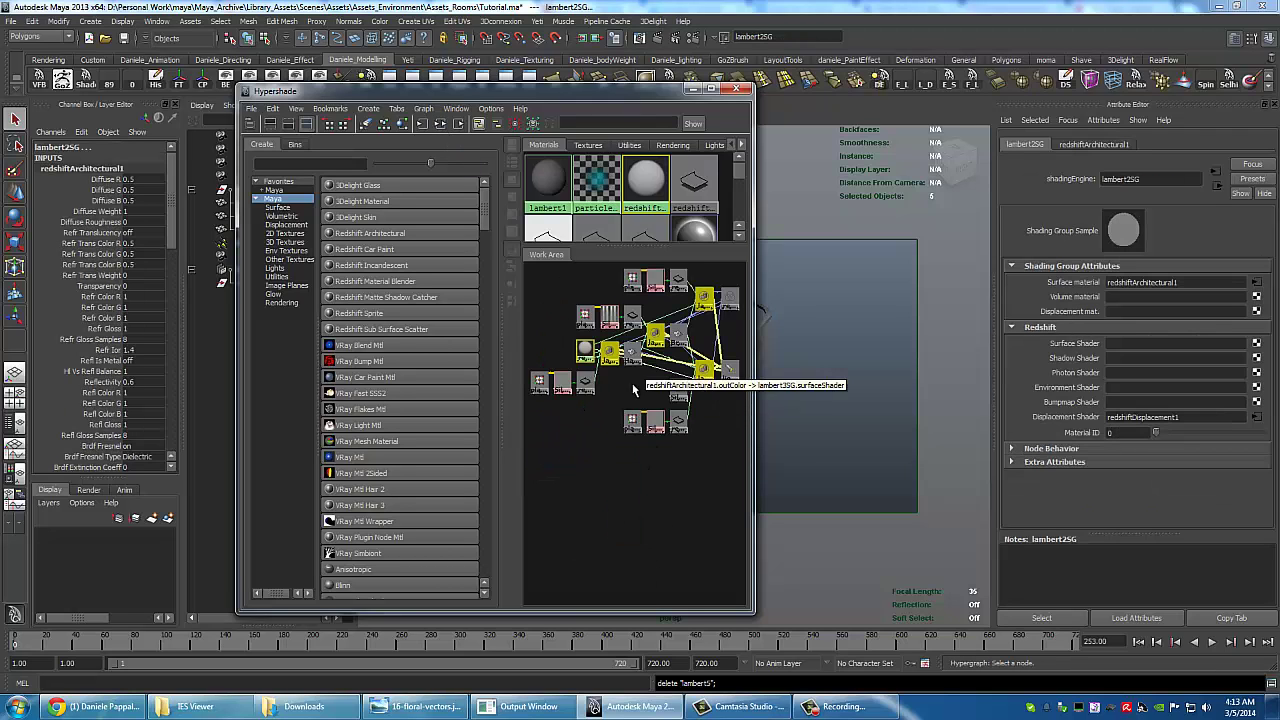
alt+middle_drag(645, 362, 632, 411)
click(438, 126)
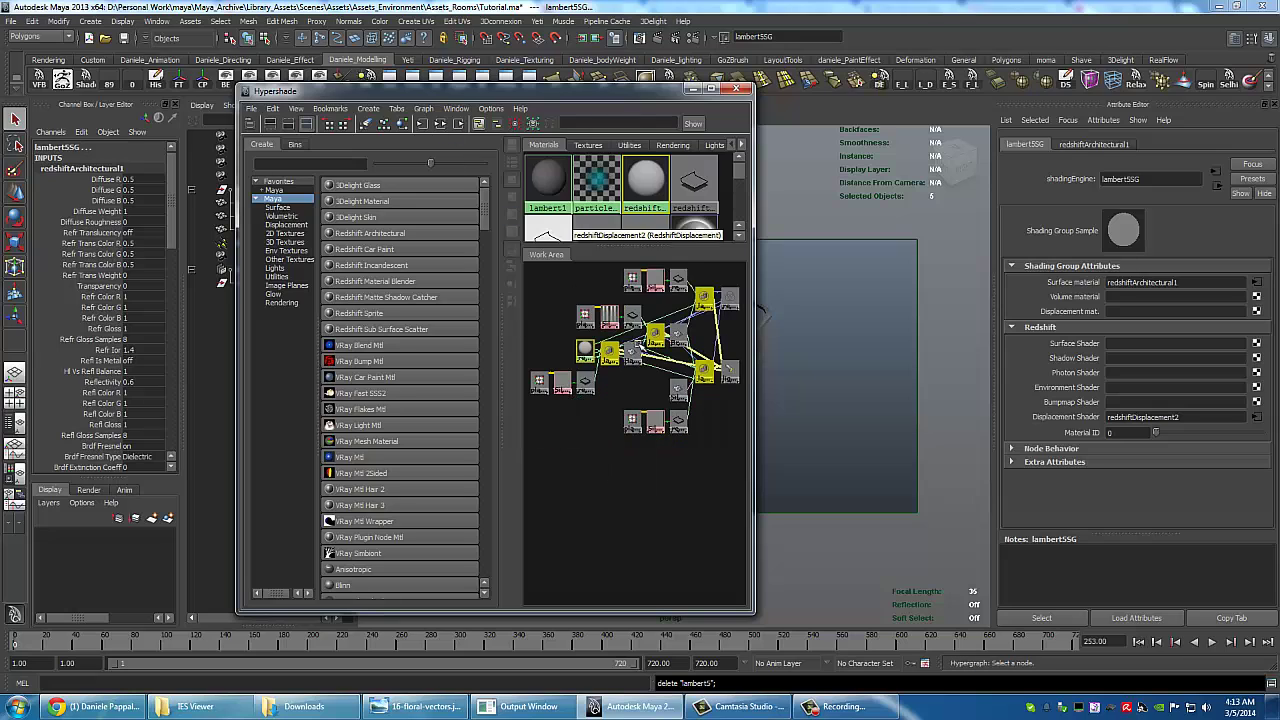
click(585, 348)
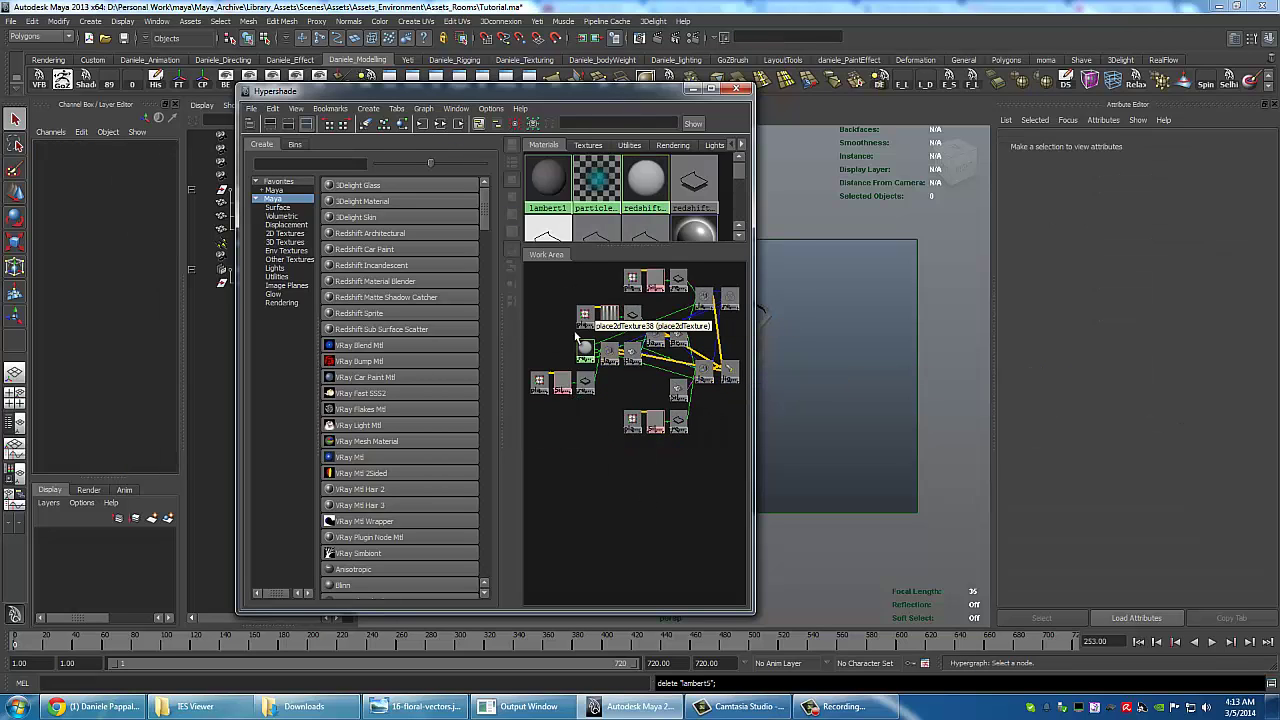
Graph redshiftArchitectural1's input and output connections and check the displacement shaders assigned to lambert4SG and lambert5SG.
click(441, 123)
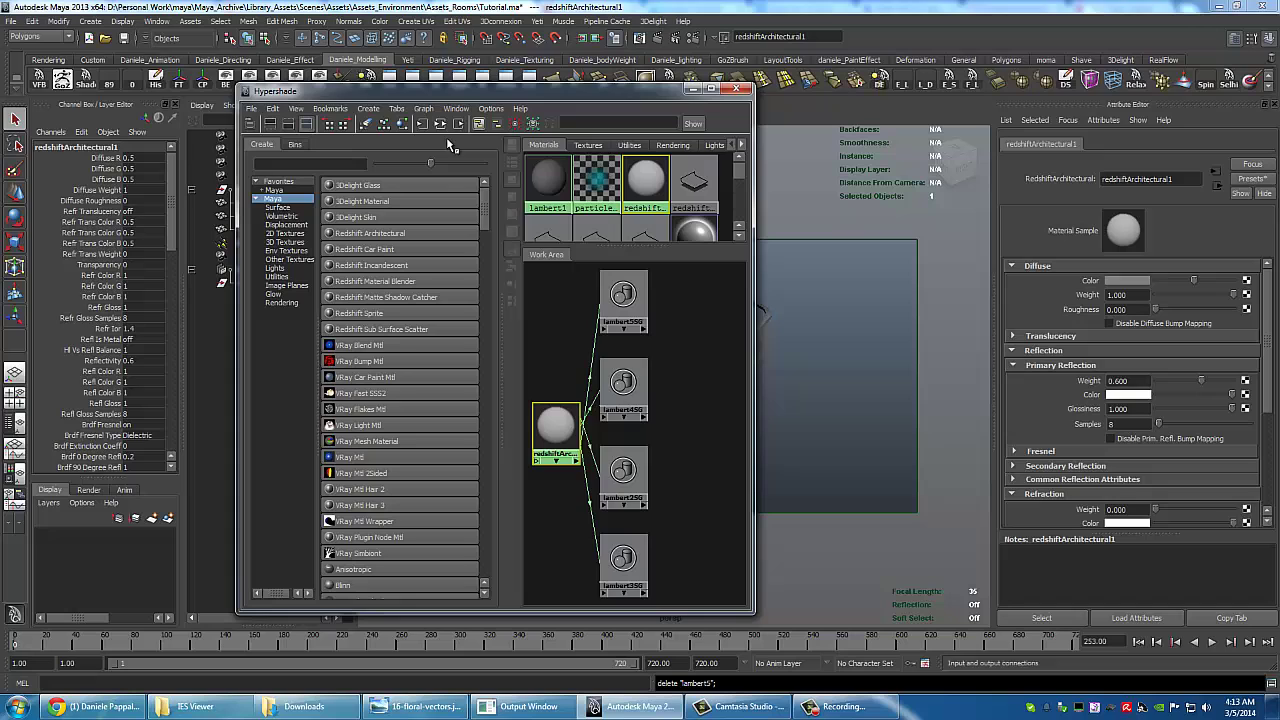
click(618, 382)
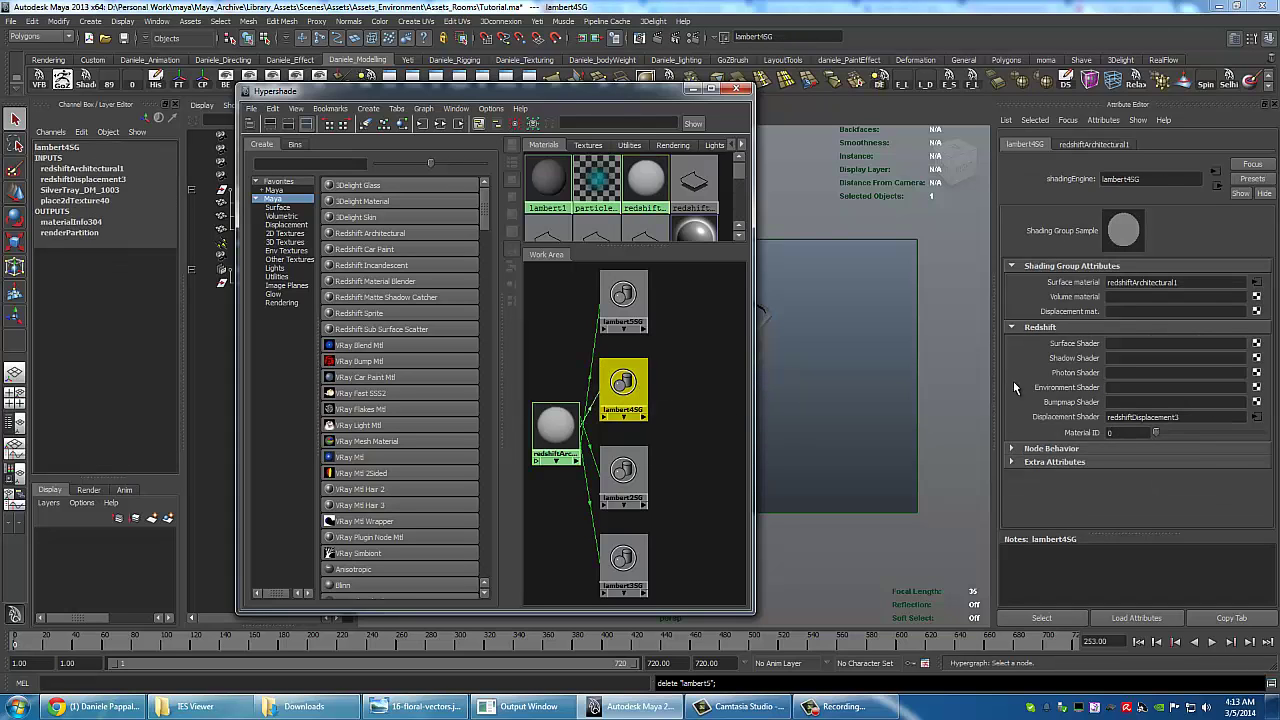
click(623, 295)
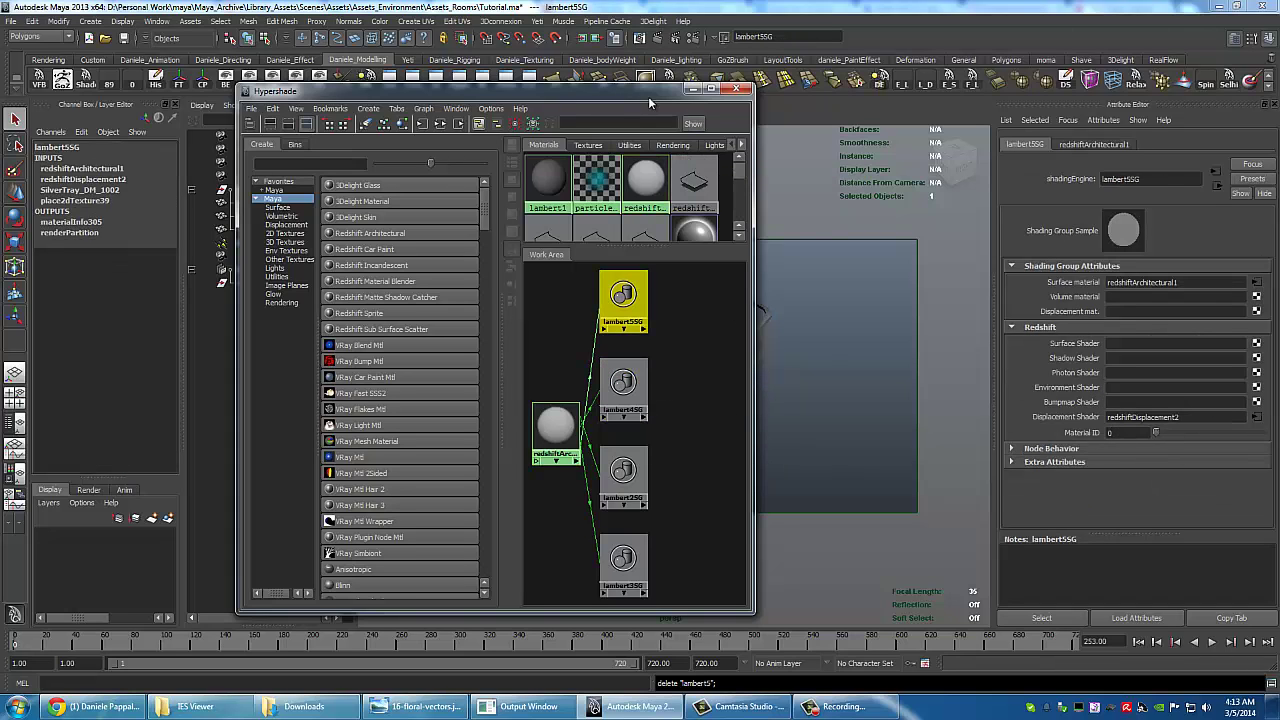
drag(648, 96, 436, 103)
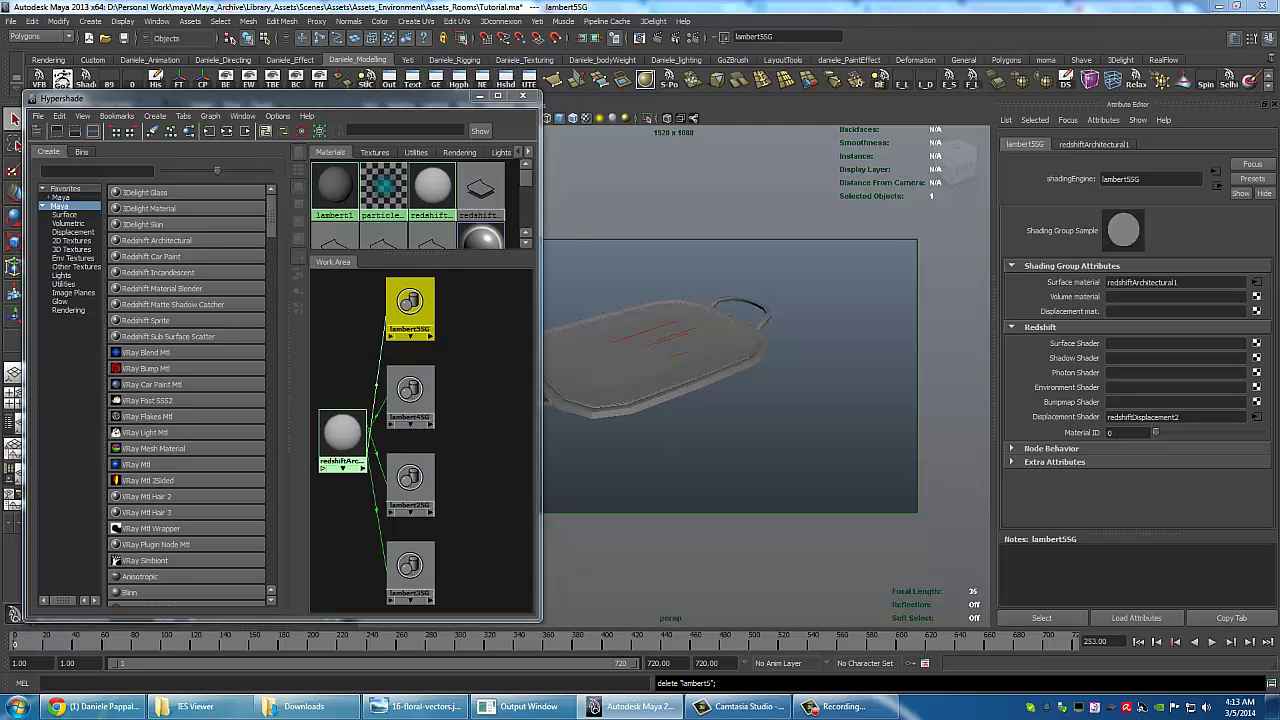
Open the Render View, set the renderer to Redshift and render the tray from the perspective camera.
drag(0, 108, 775, 129)
click(662, 37)
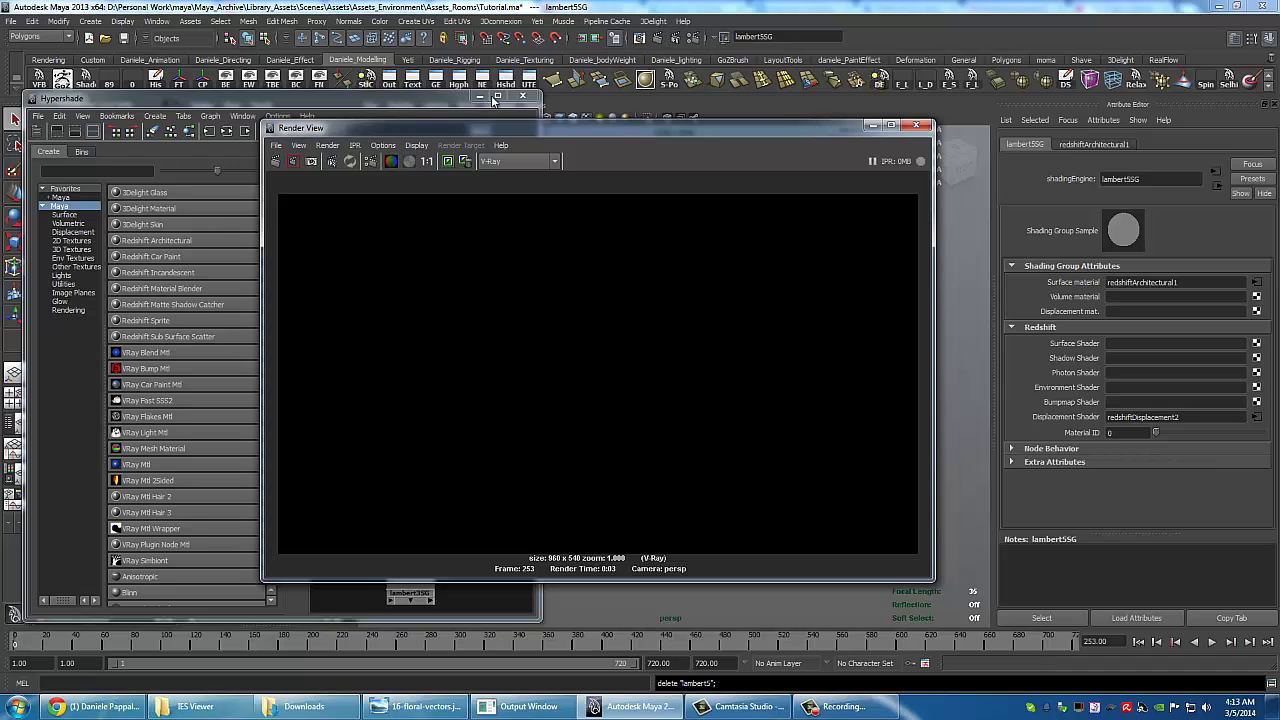
click(697, 38)
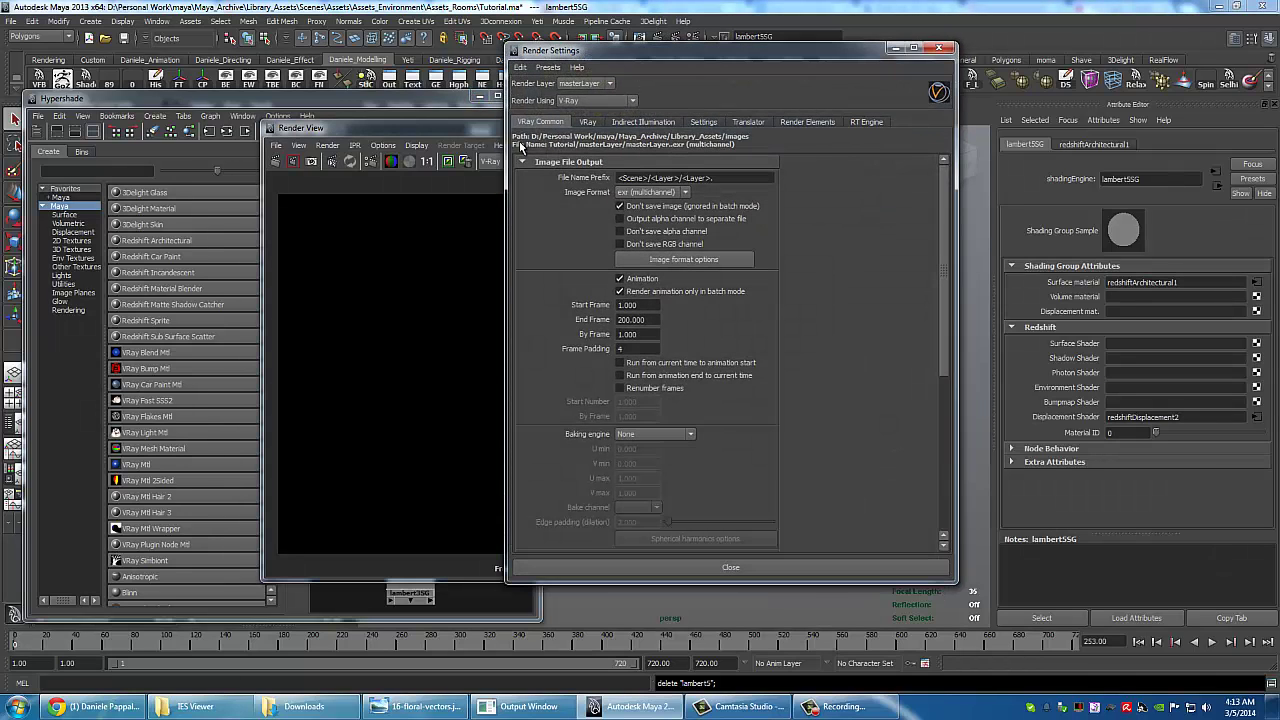
click(494, 162)
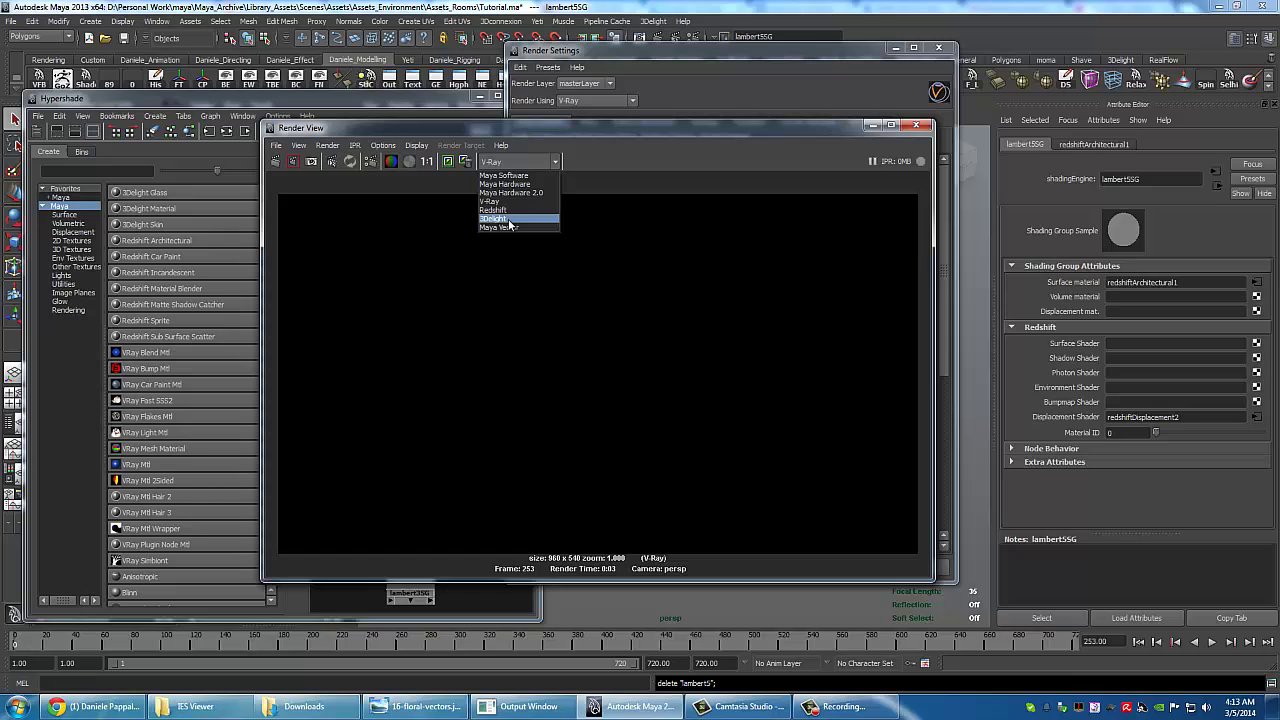
click(494, 210)
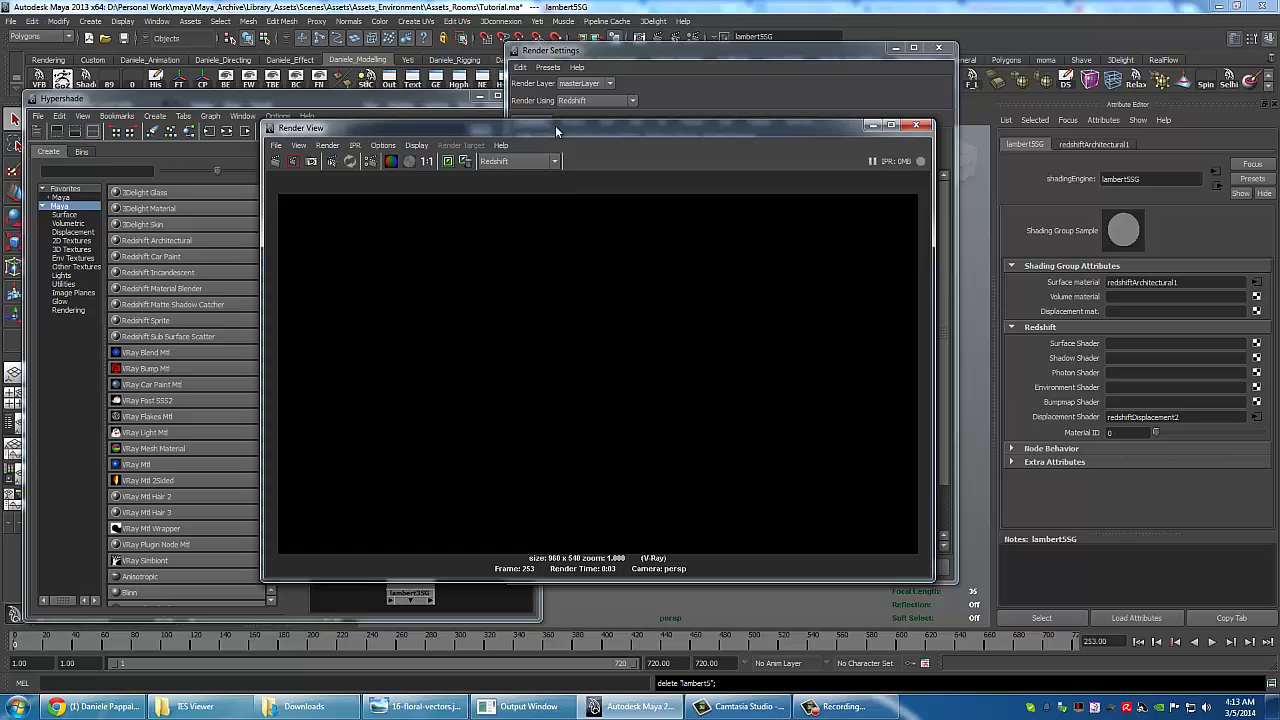
click(895, 48)
click(275, 161)
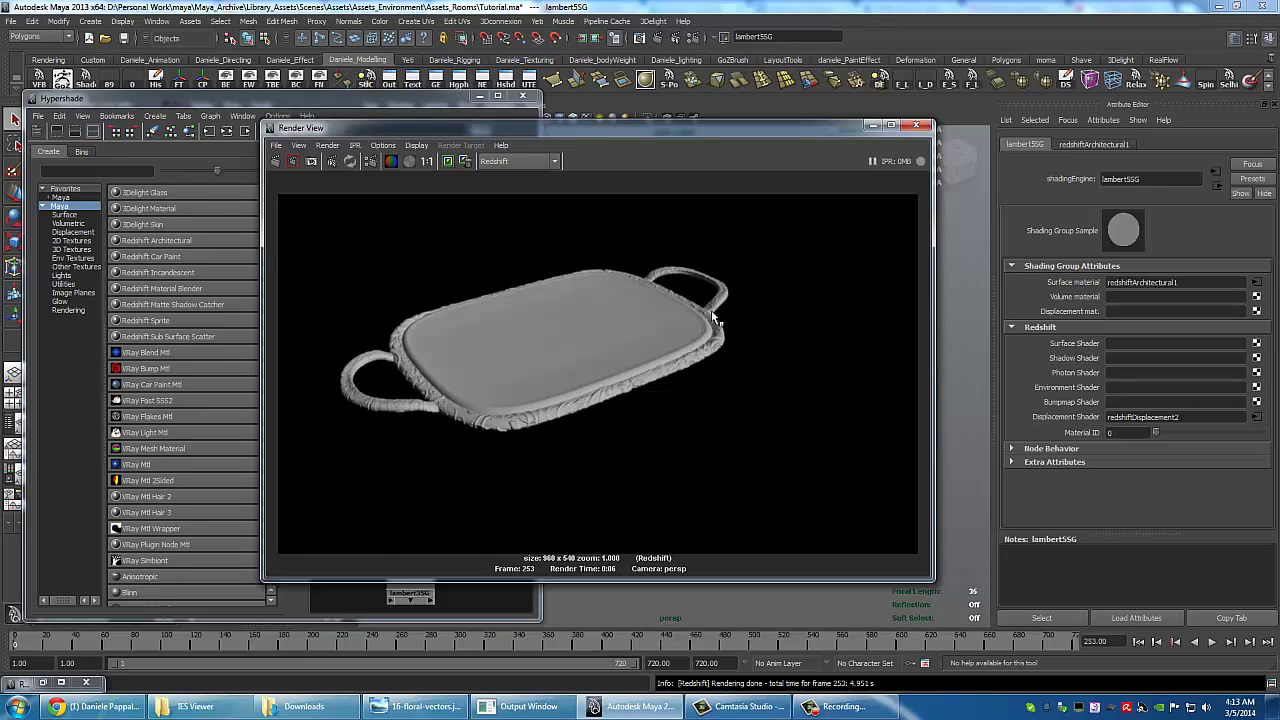
click(534, 366)
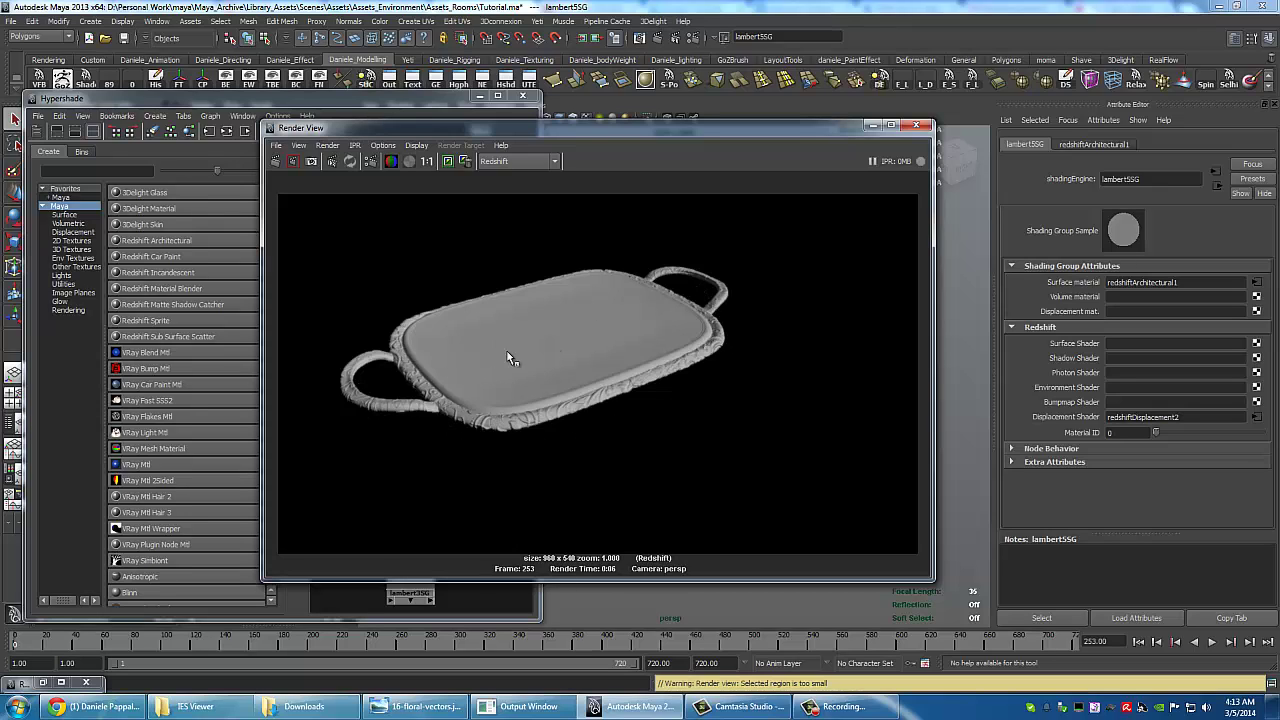
Select the SilverTray3 mesh in the viewport and inspect its assigned redshiftArchitectural1 material and shading group.
drag(625, 129, 684, 430)
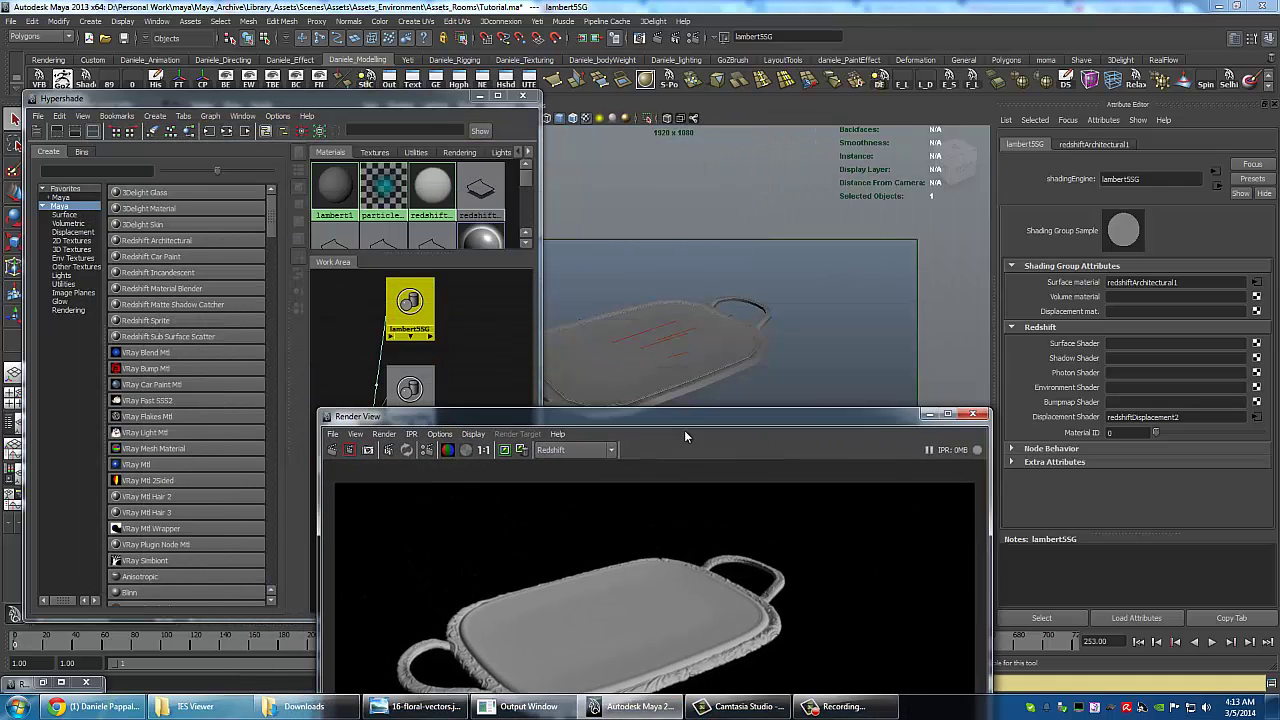
click(627, 365)
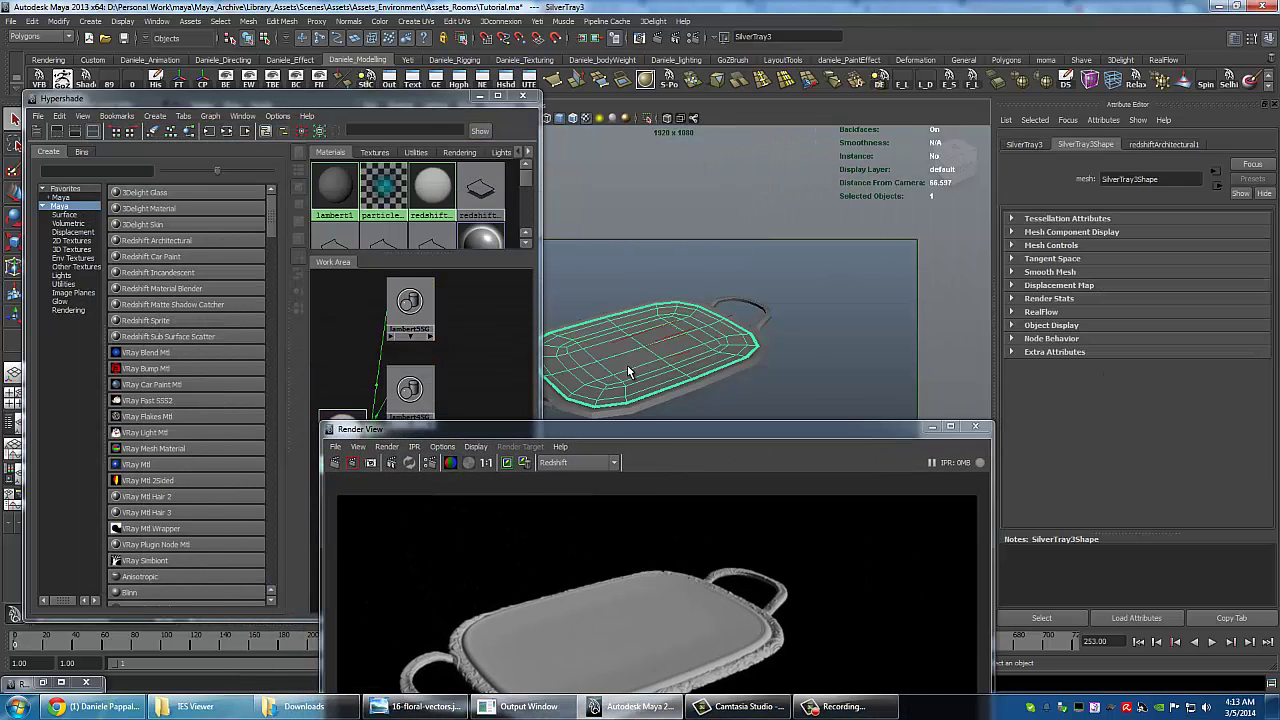
click(1186, 146)
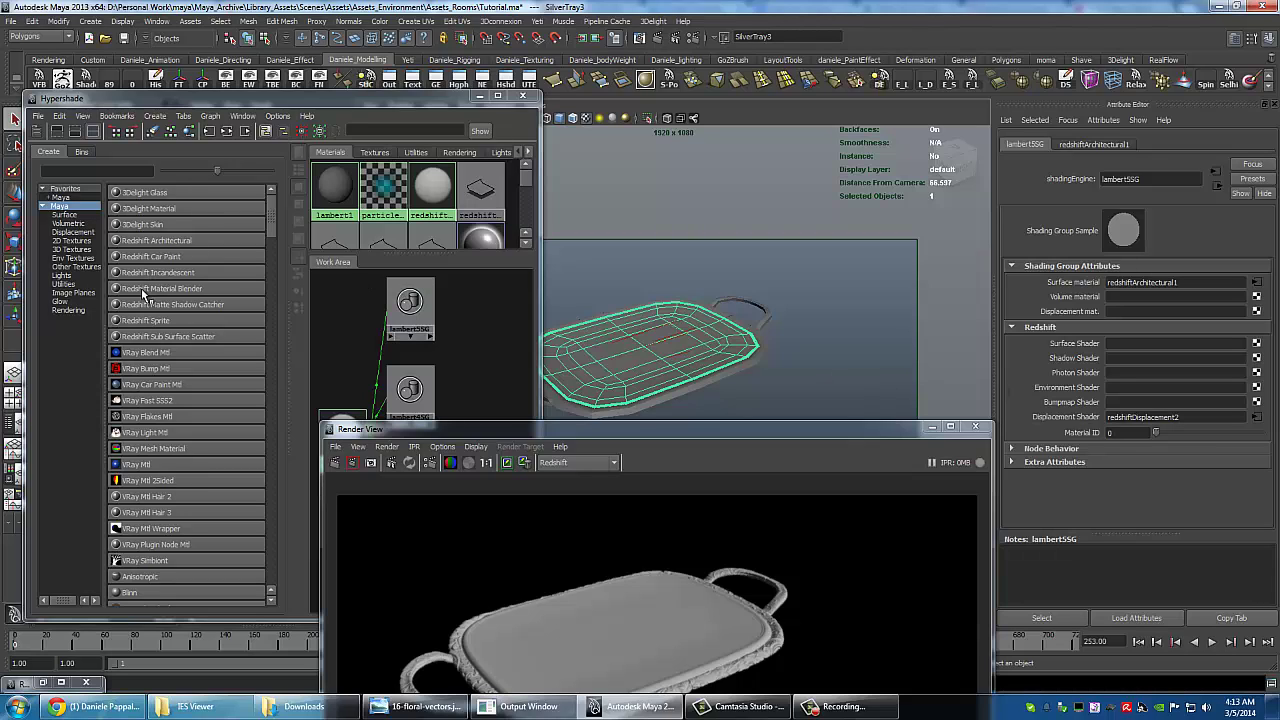
Create a new Lambert material and assign it to the selected SilverTray3 mesh.
click(74, 172)
text(lamber)
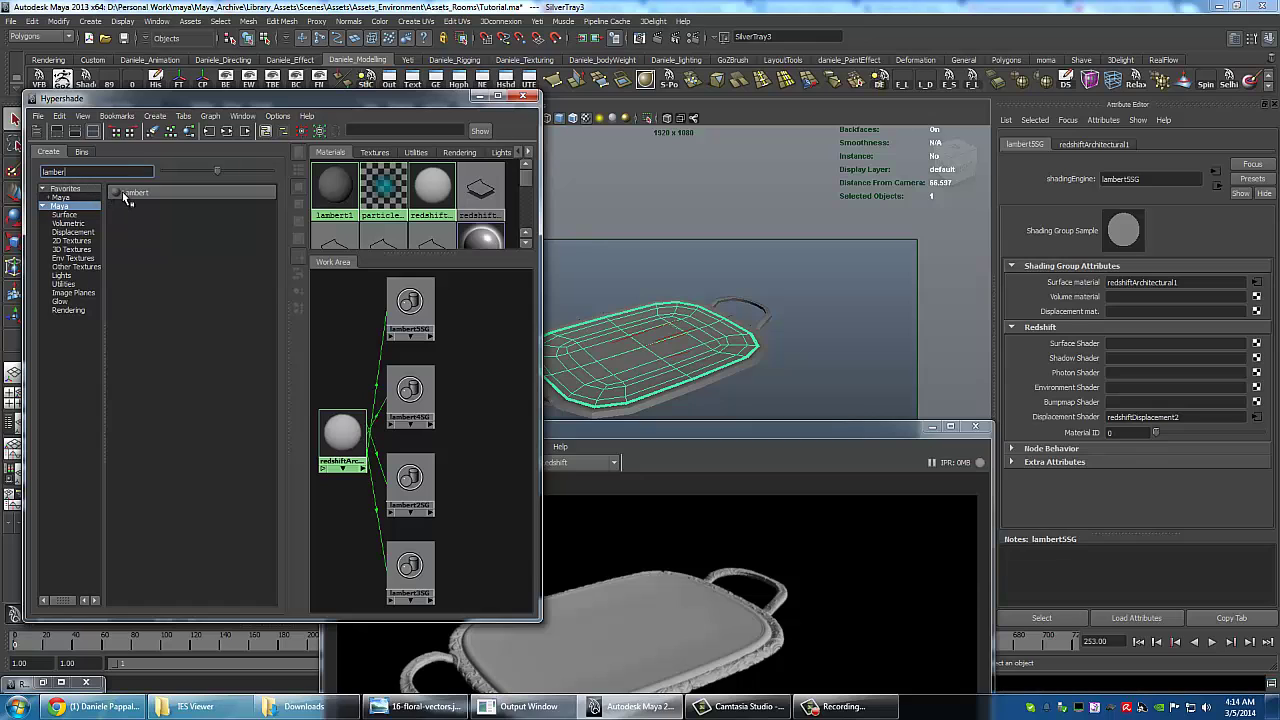
click(122, 191)
click(645, 379)
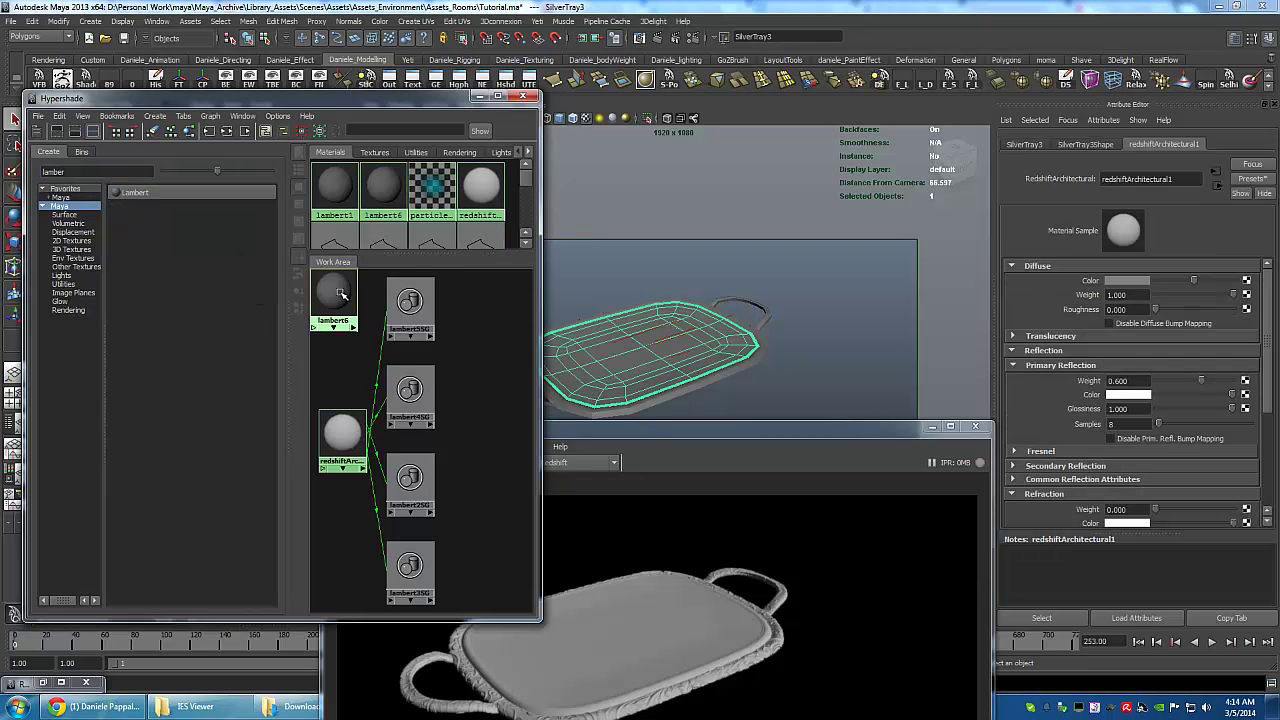
right_click(341, 293)
click(390, 427)
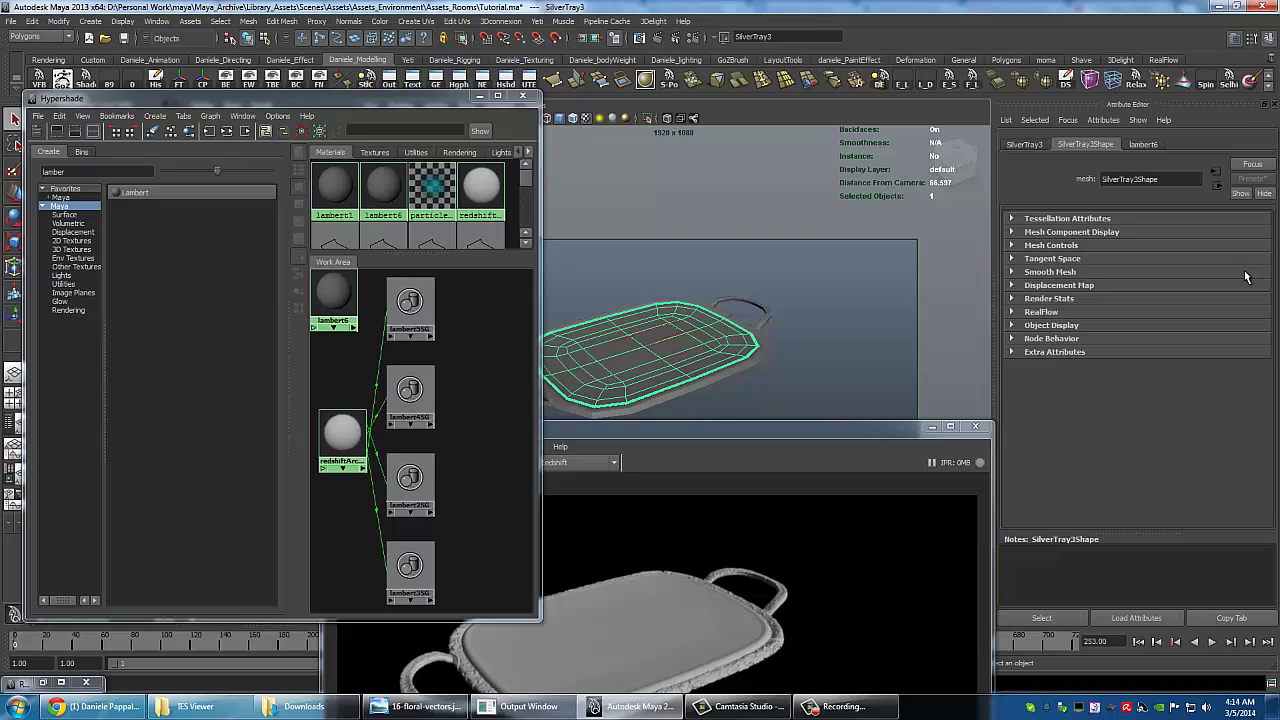
Connect redshiftArchitectural1 as the surface material of SilverTray3's new shading group and delete the unused nodes.
click(1158, 147)
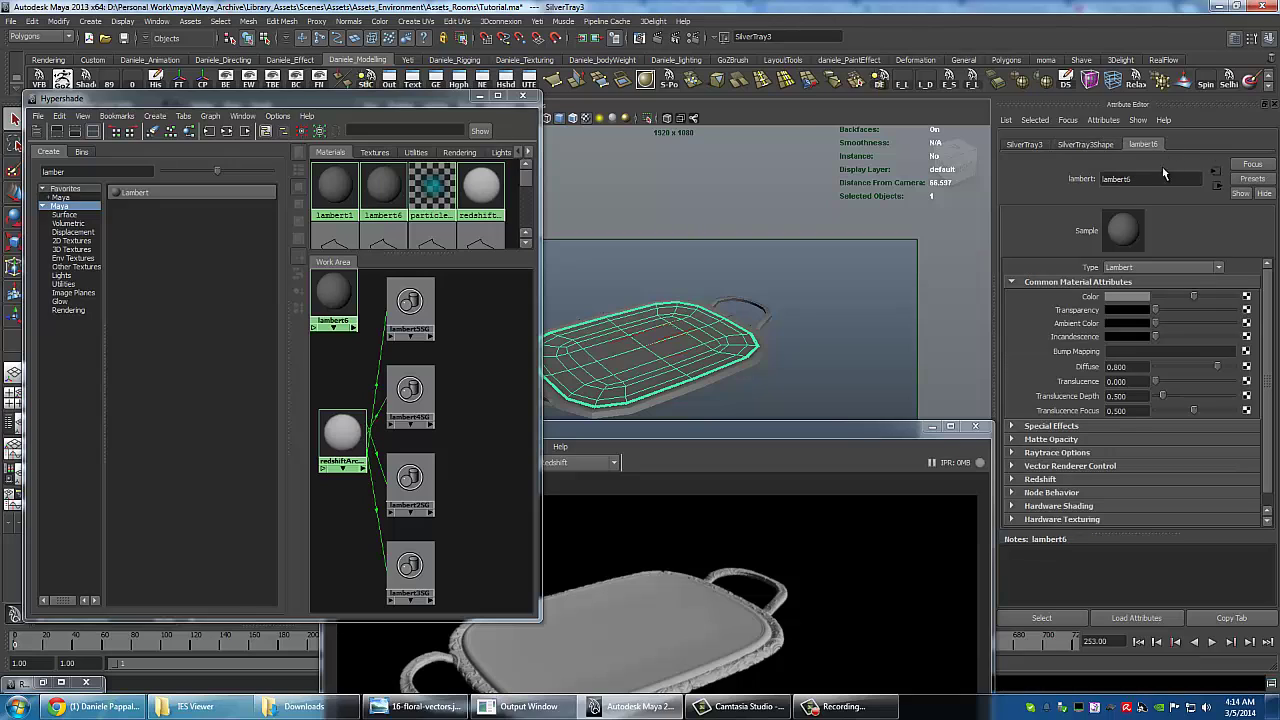
click(1215, 186)
mouse_move(342, 428)
middle_down()
mouse_move(975, 328)
mouse_move(1045, 272)
mouse_move(1058, 282)
middle_up()
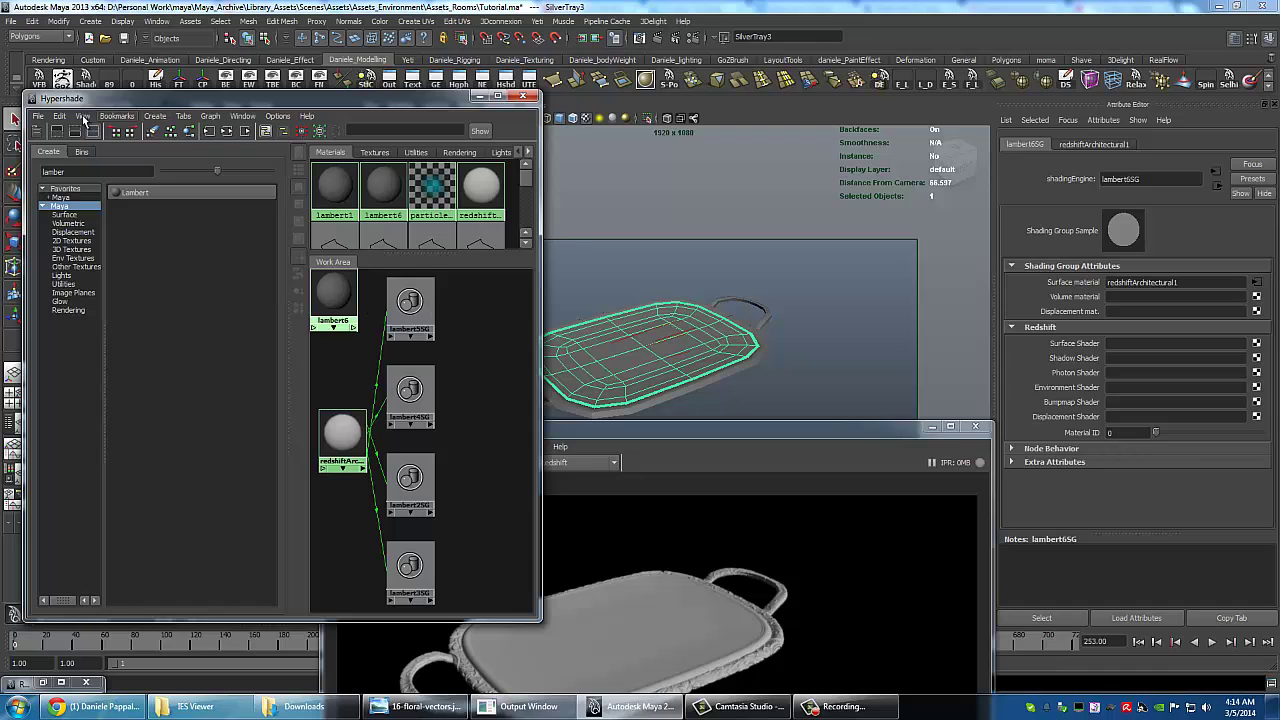
click(62, 116)
click(100, 148)
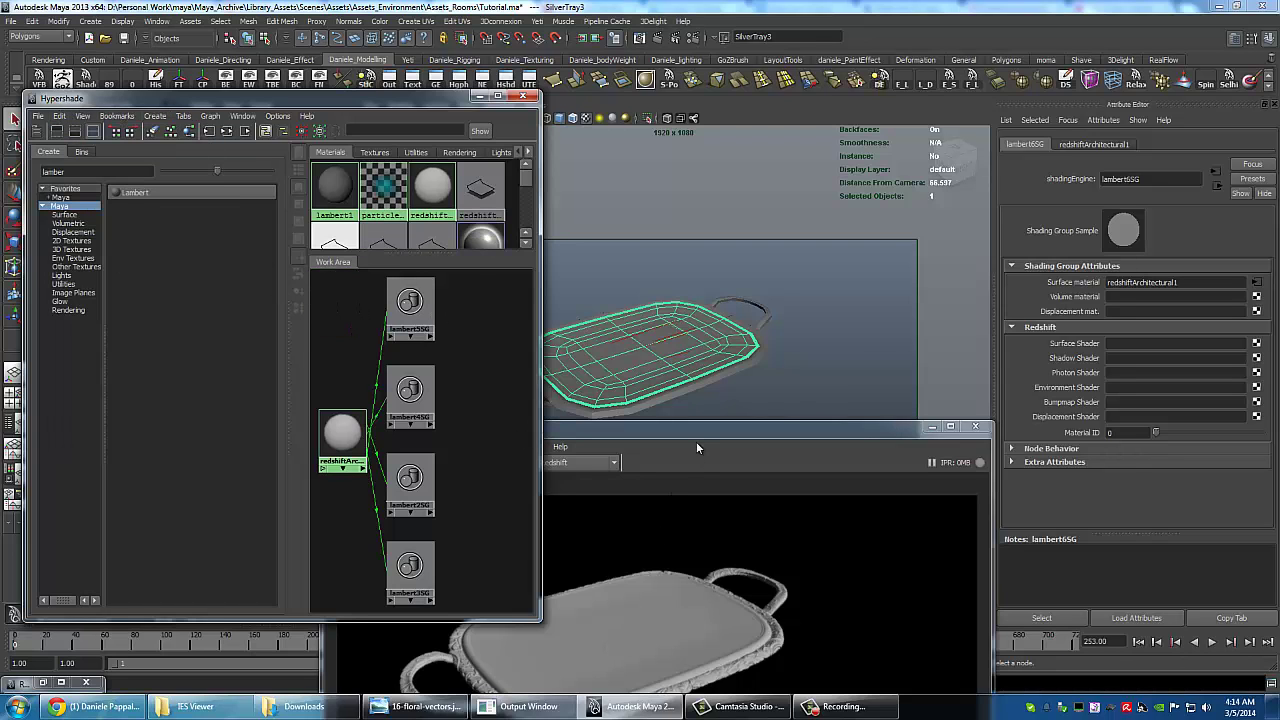
Render the tray again with Redshift to examine it with the separate shading group on SilverTray3.
drag(697, 432, 813, 227)
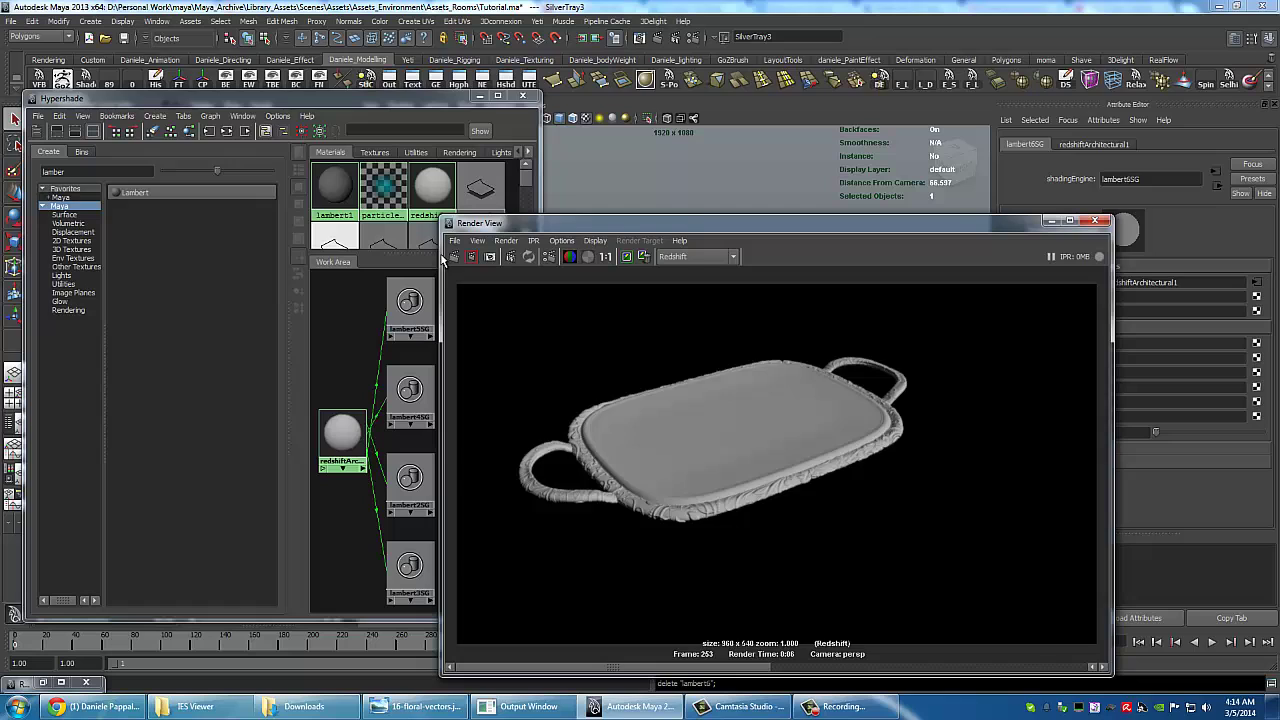
click(453, 256)
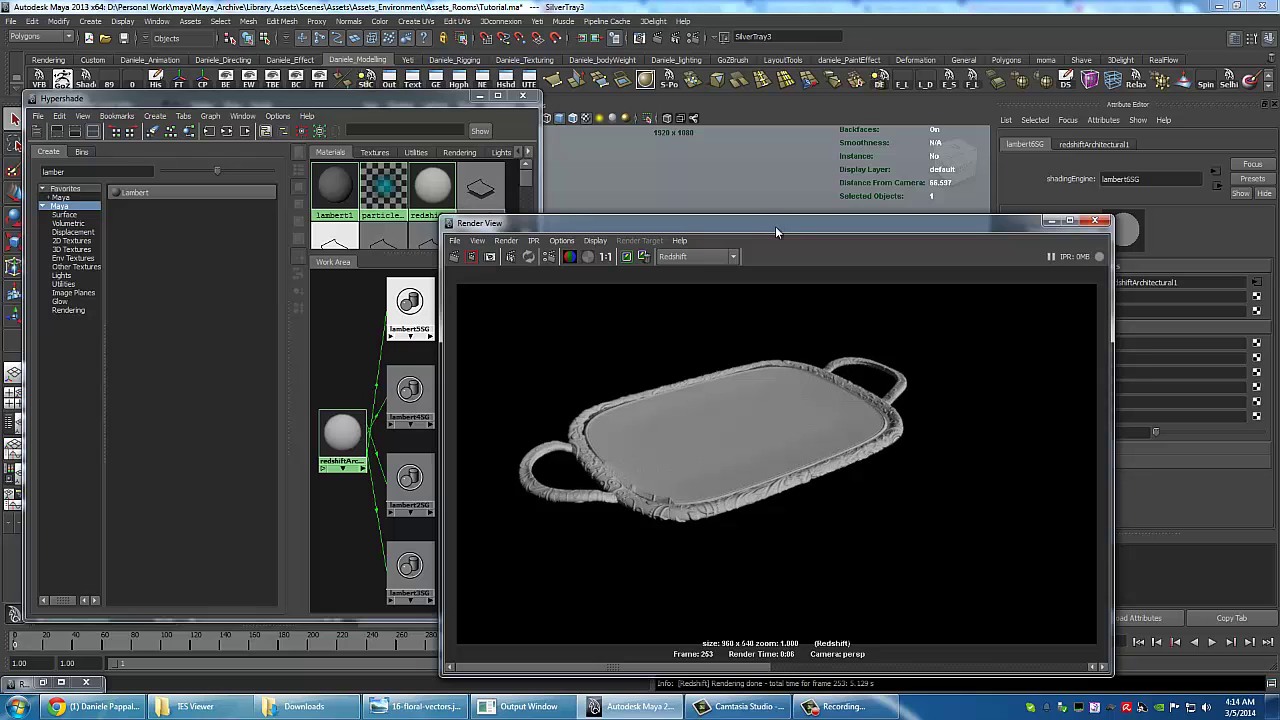
drag(775, 226, 565, 165)
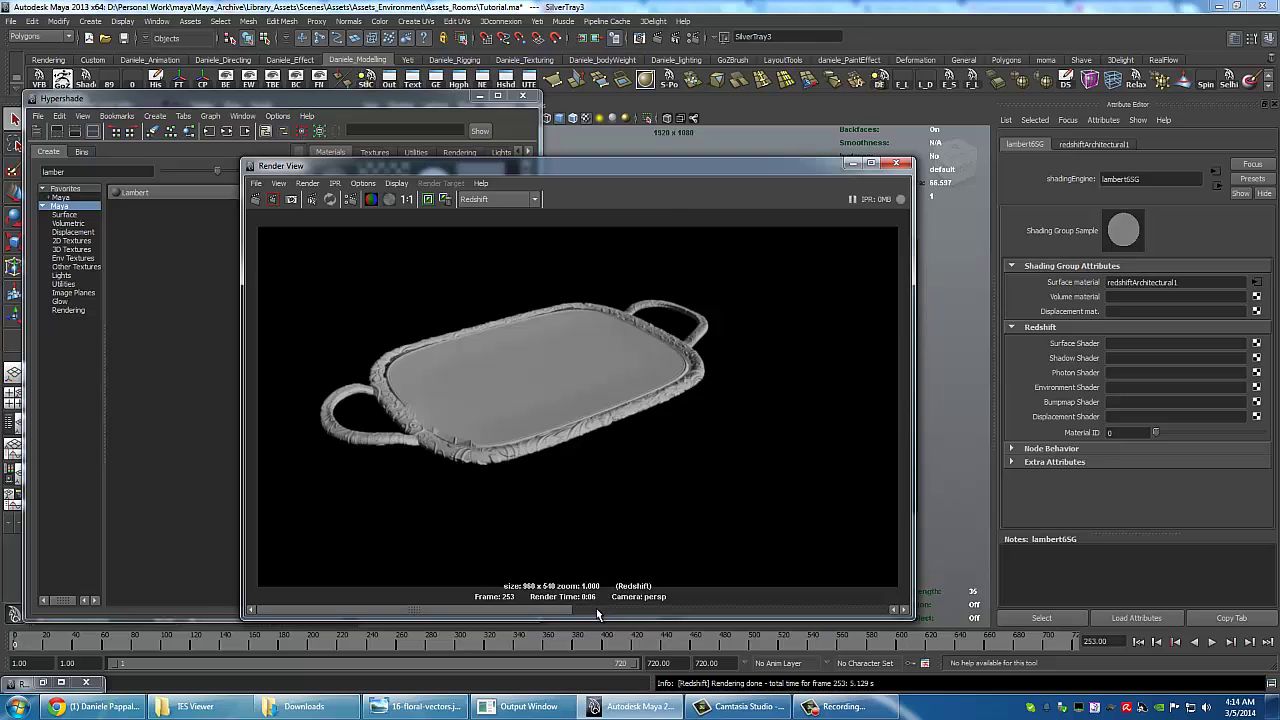
drag(687, 174, 823, 190)
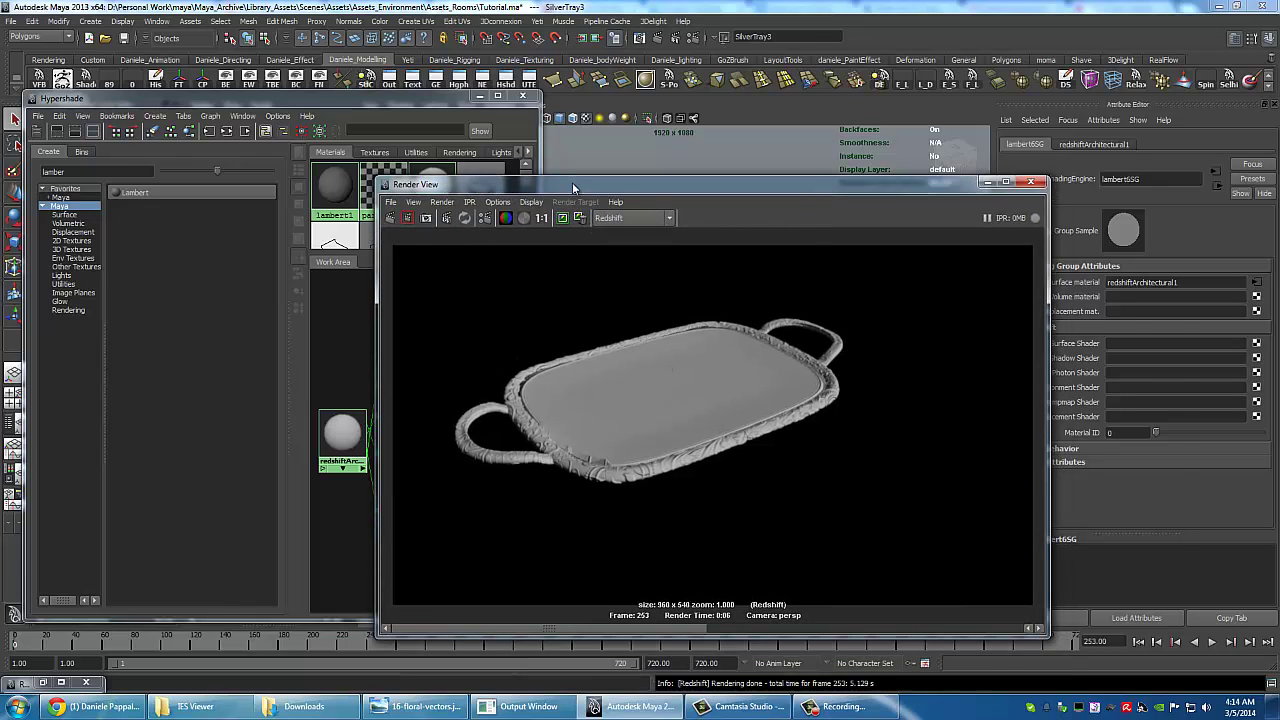
drag(572, 182, 630, 459)
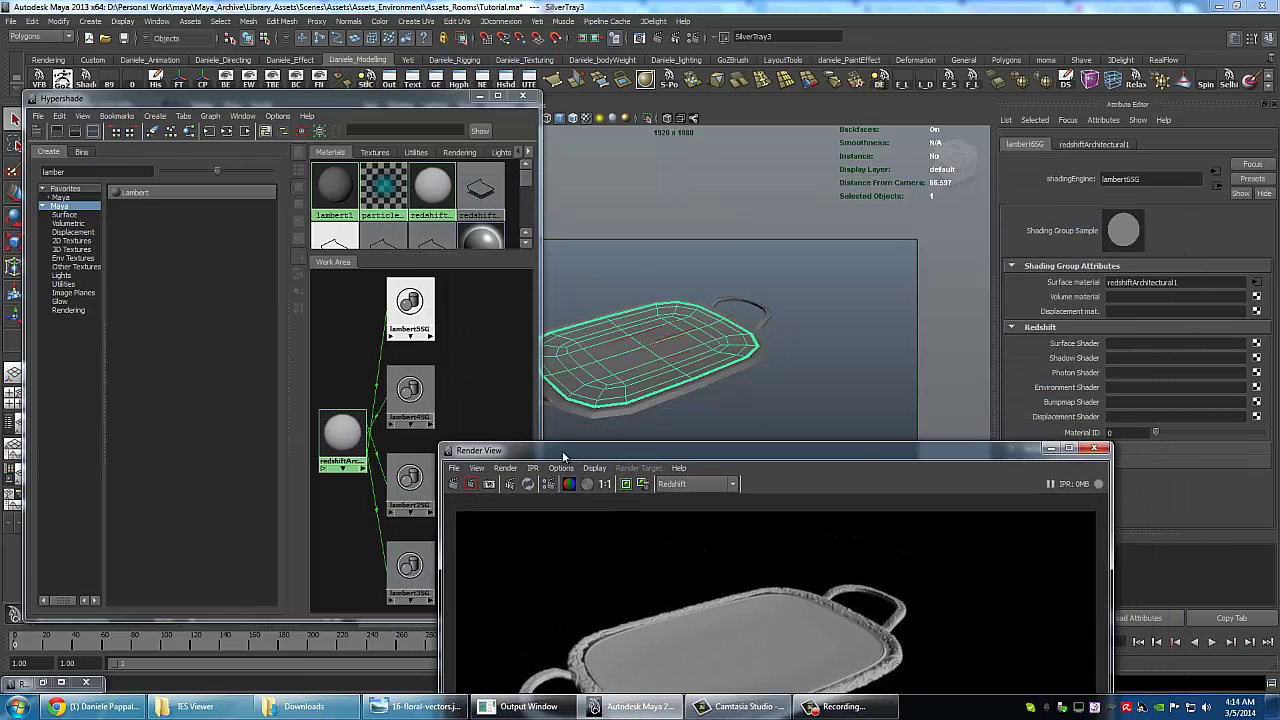
Select redshiftArchitectural1 and replace its settings with the SilverTray preset.
click(342, 432)
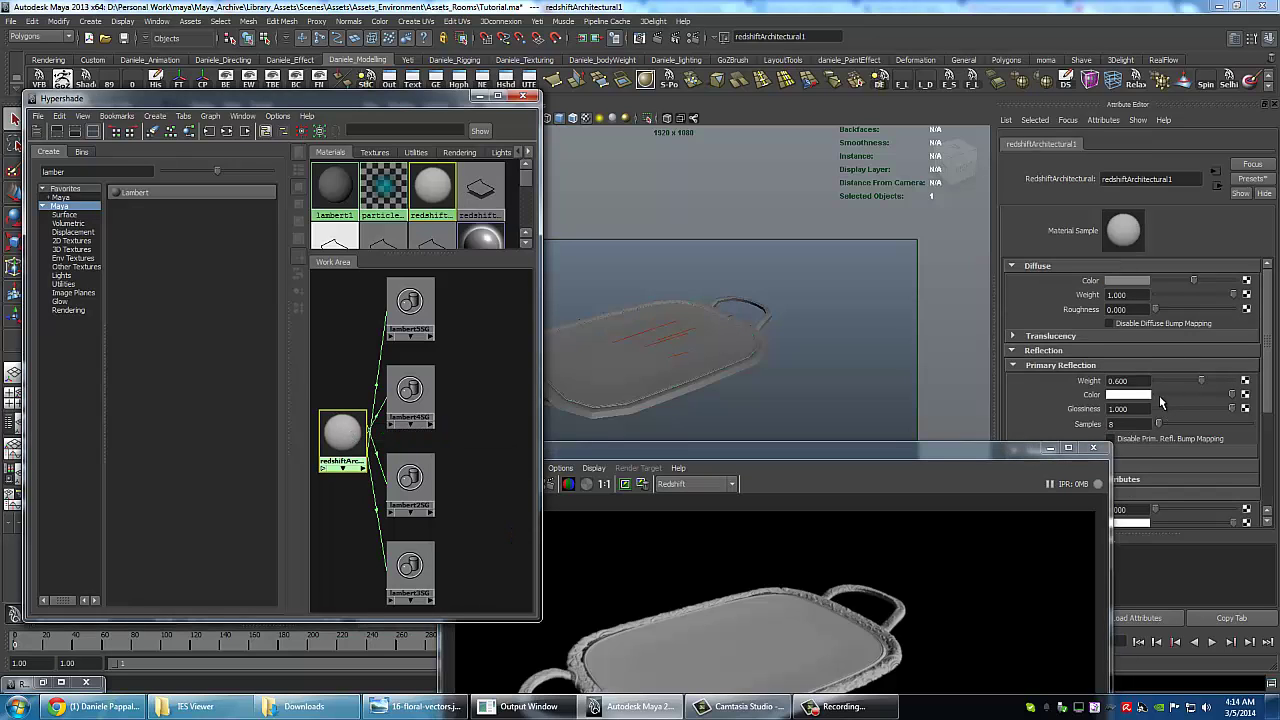
drag(945, 466, 816, 444)
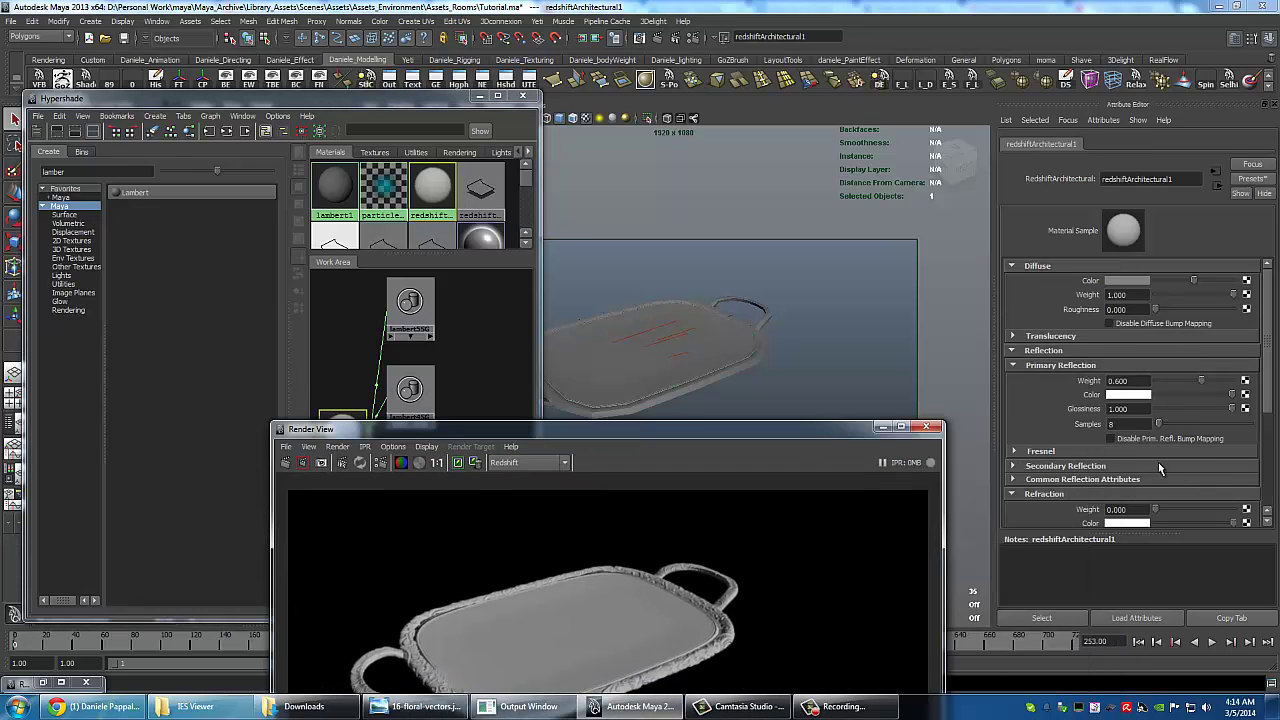
click(1252, 178)
mouse_move(1165, 262)
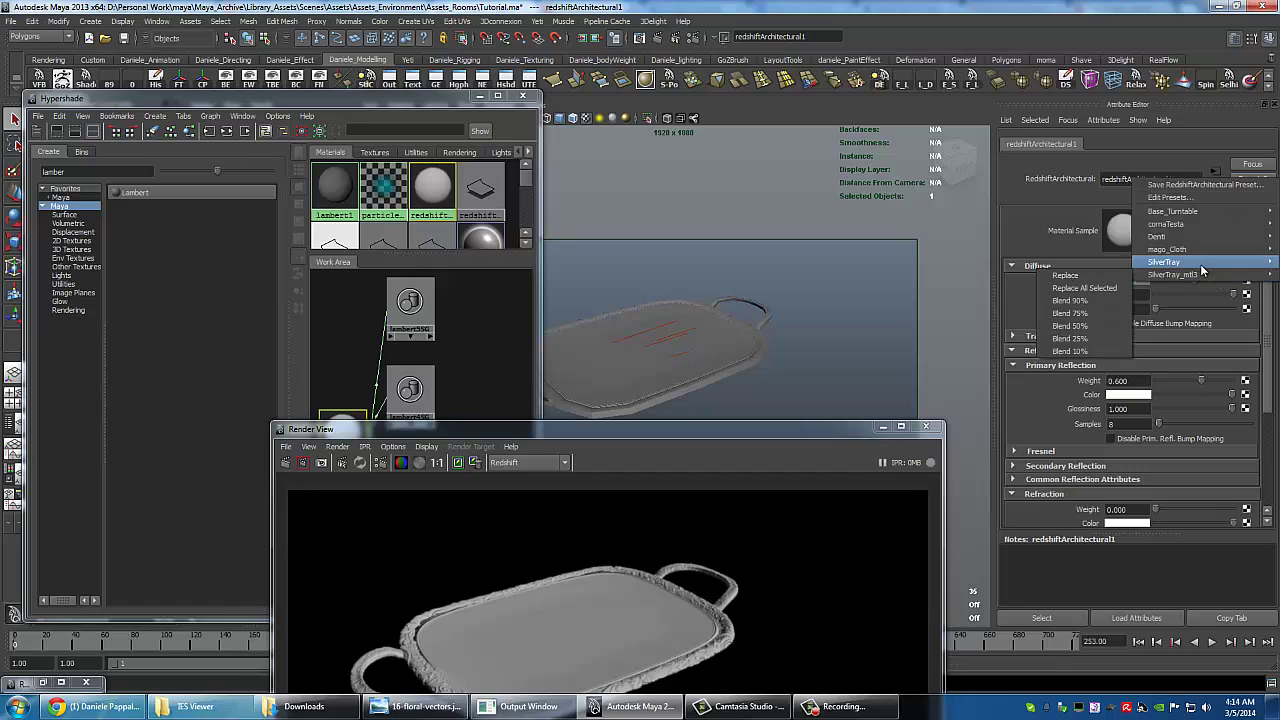
click(1110, 262)
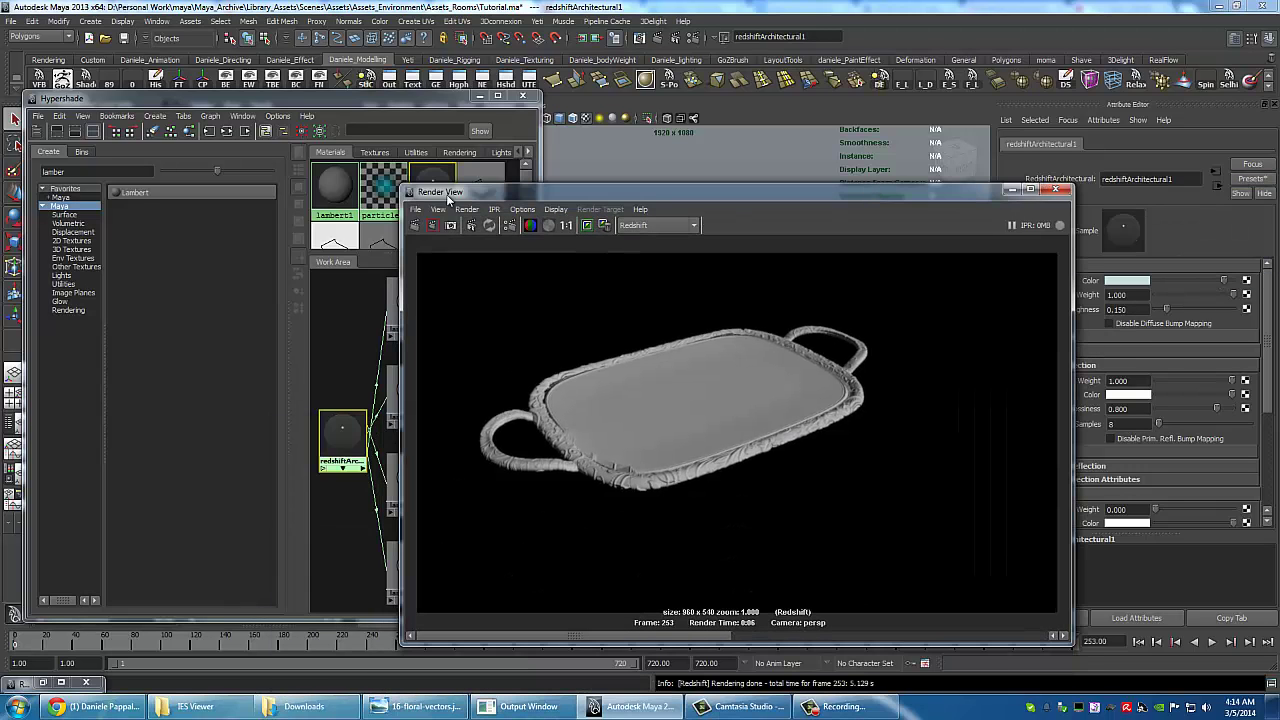
Render the tray with the preset silver material and inspect the displaced result.
click(413, 226)
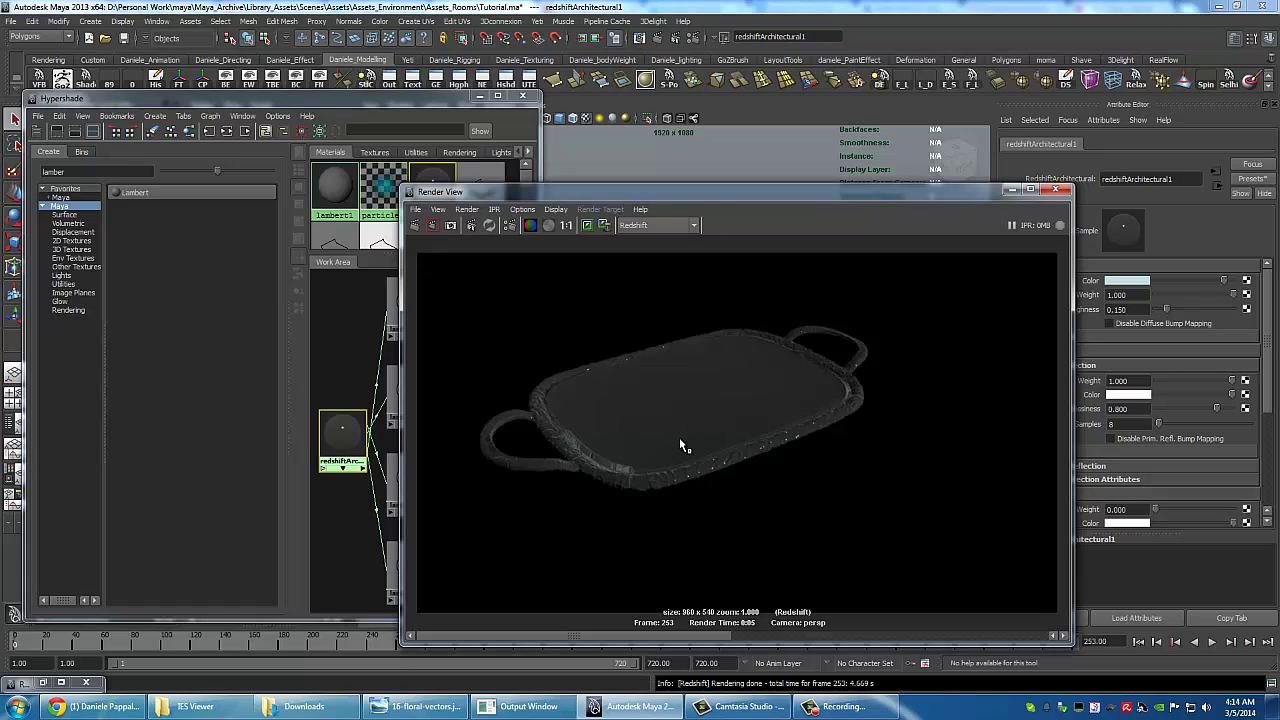
drag(688, 187, 781, 138)
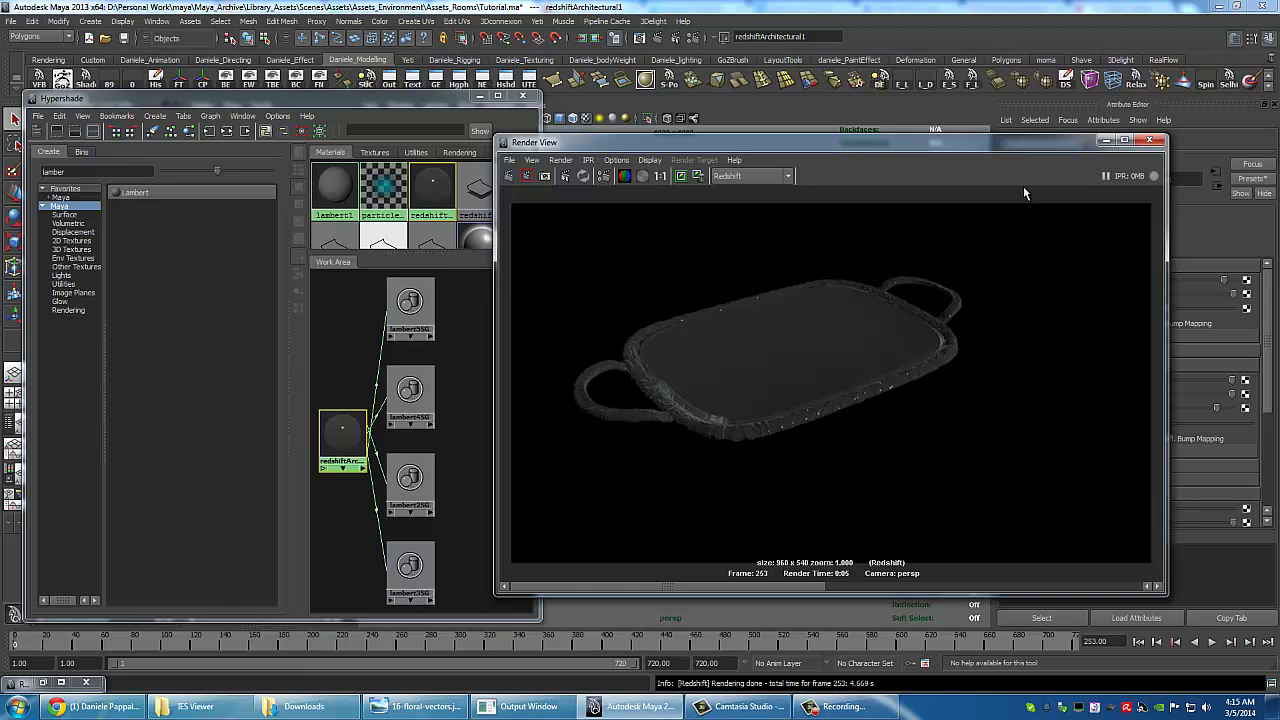
drag(1004, 149, 724, 182)
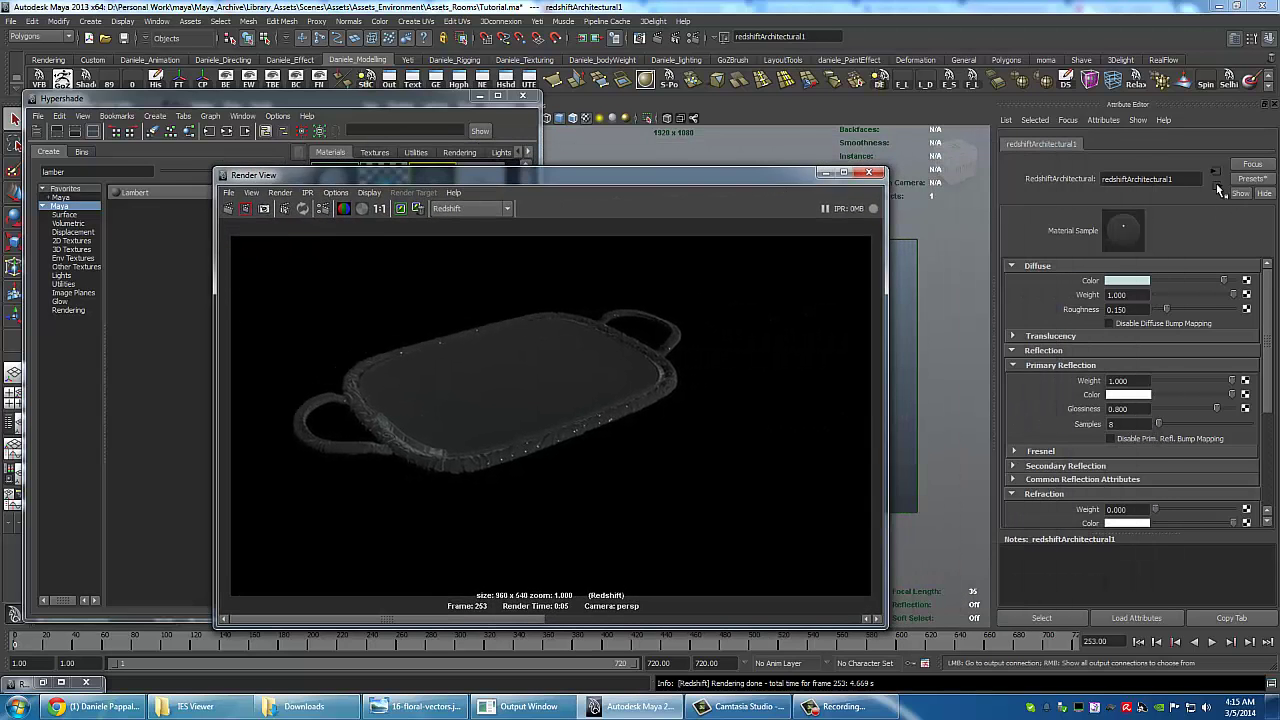
Show the lambert5SG shading group attributes connected to redshiftArchitectural1 beside the finished render.
click(1216, 185)
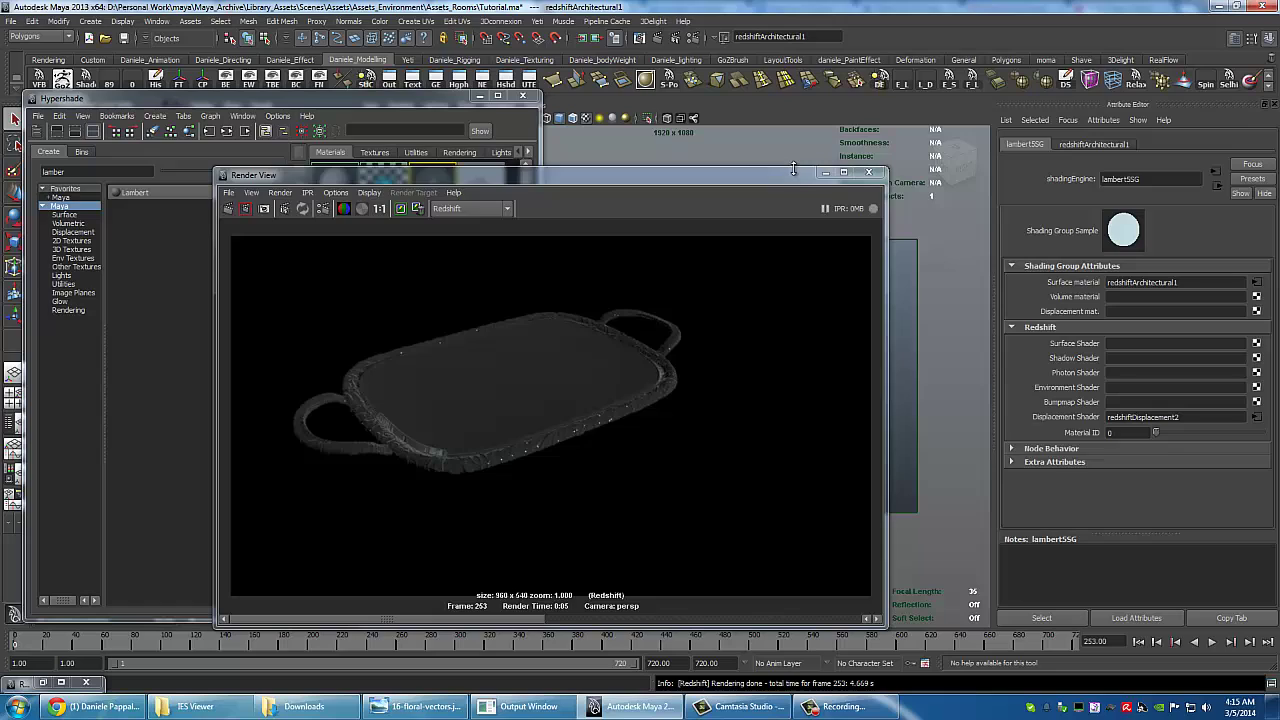
drag(791, 175, 960, 138)
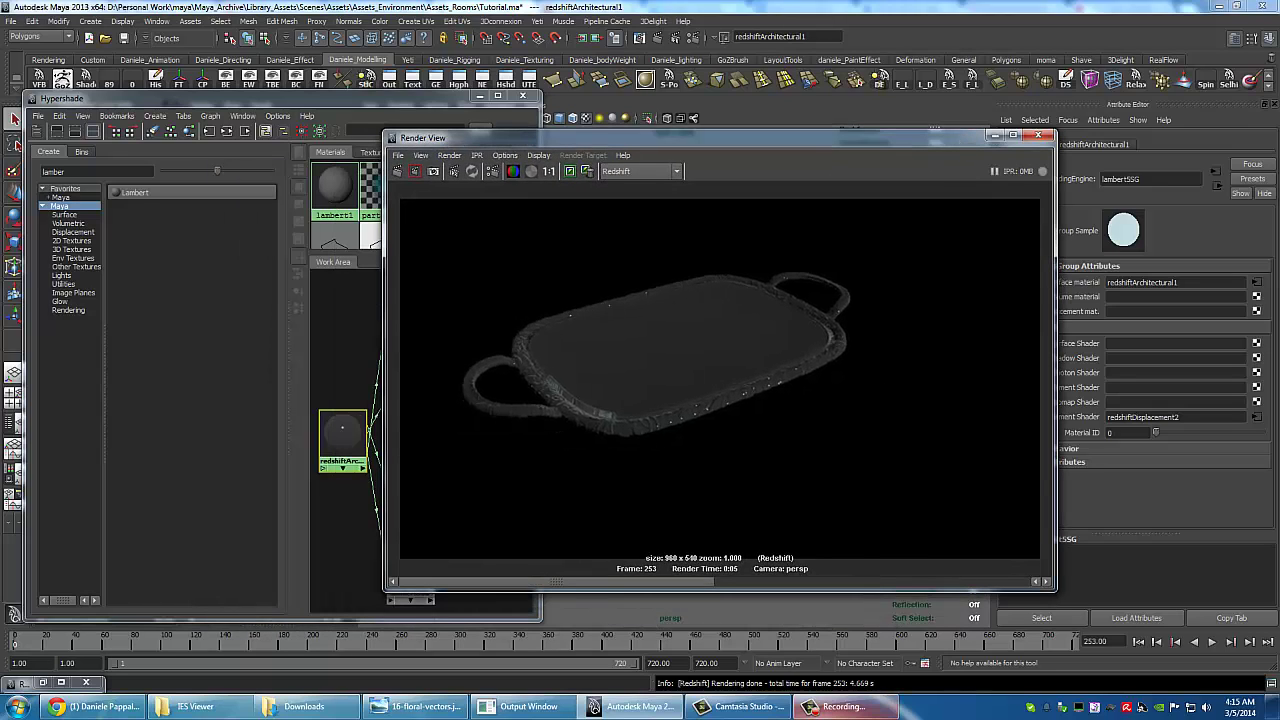
mouse_move(815, 708)
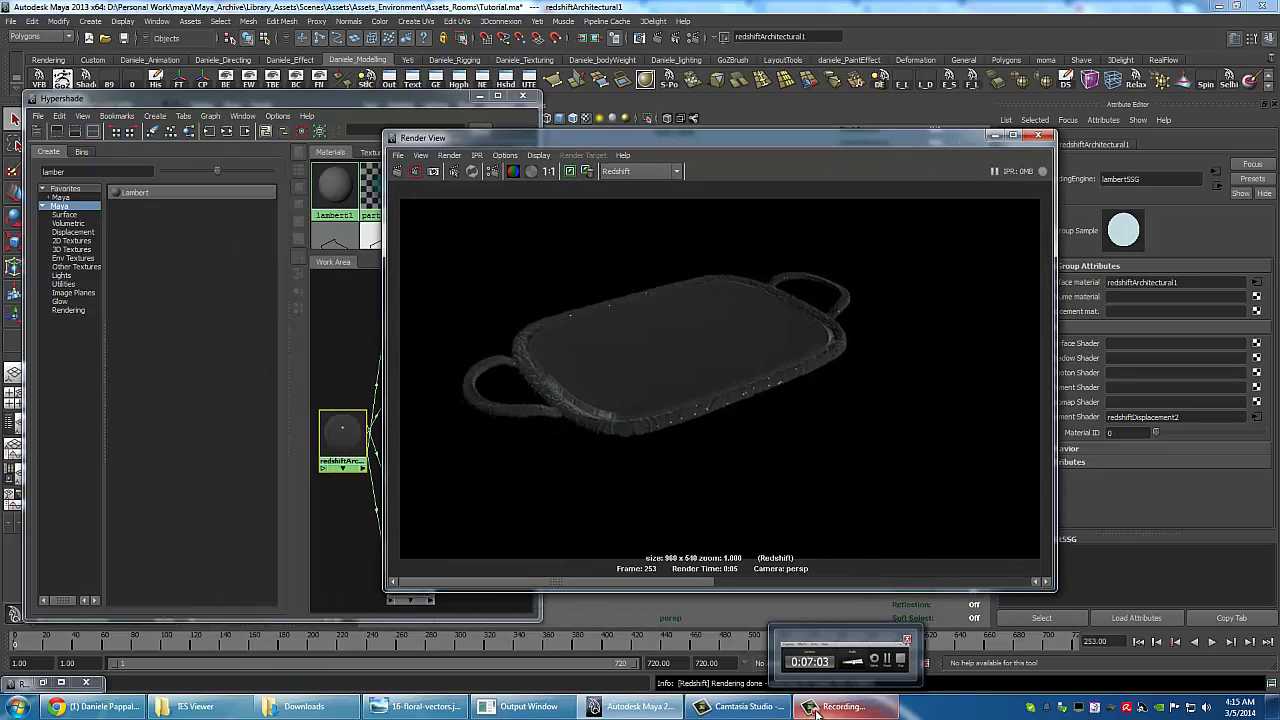